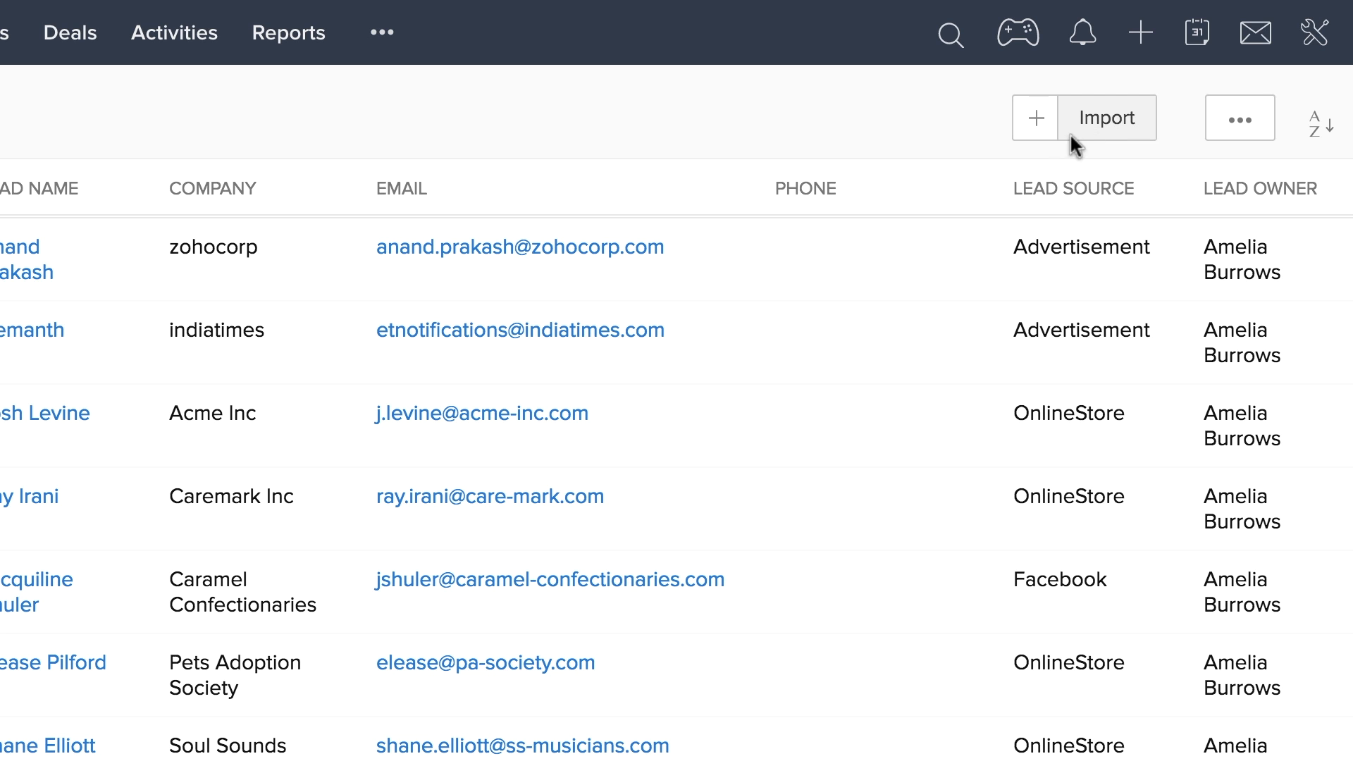
- Open a blank new lead form and review its lead, address and description fields
left_click(1035, 127)
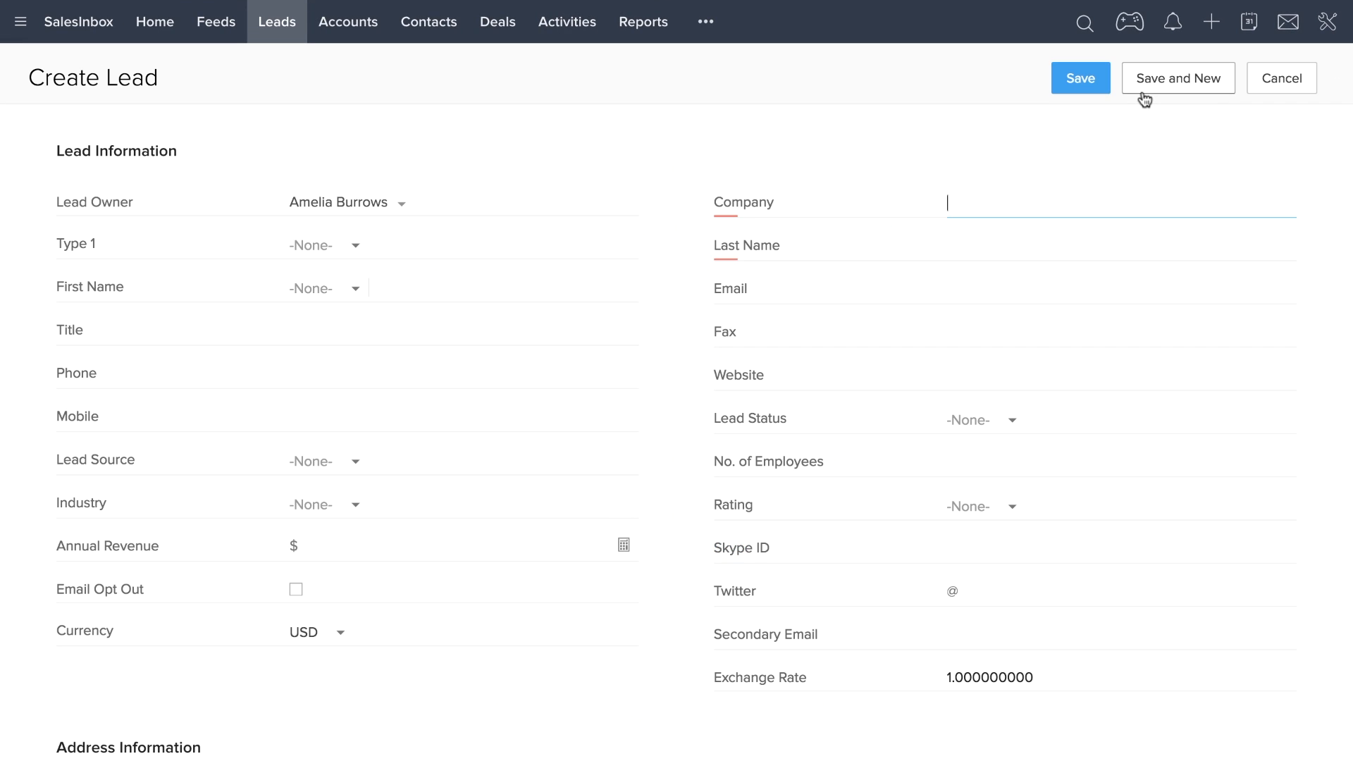
left_click(954, 257)
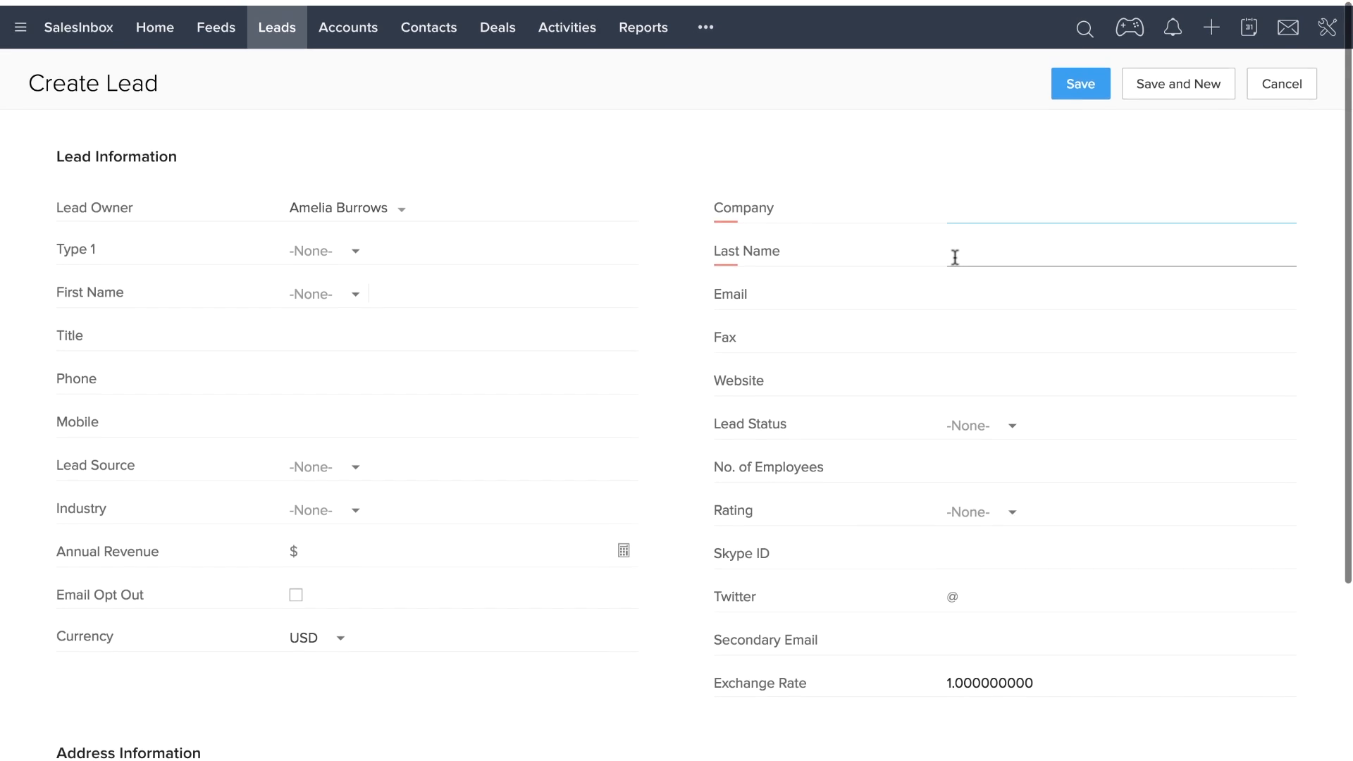
scroll(954, 256, "down", 3)
scroll(955, 256, "down", 3)
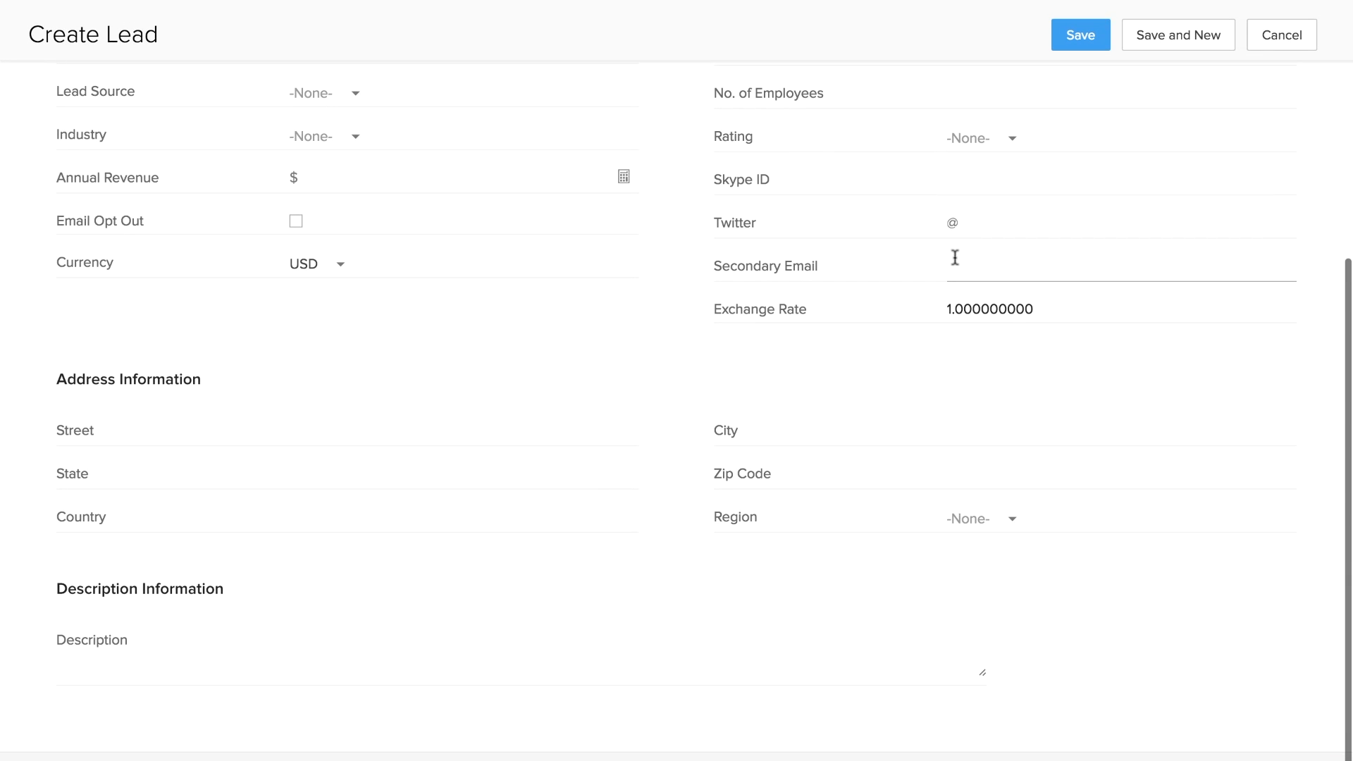
scroll(955, 257, "up", 6)
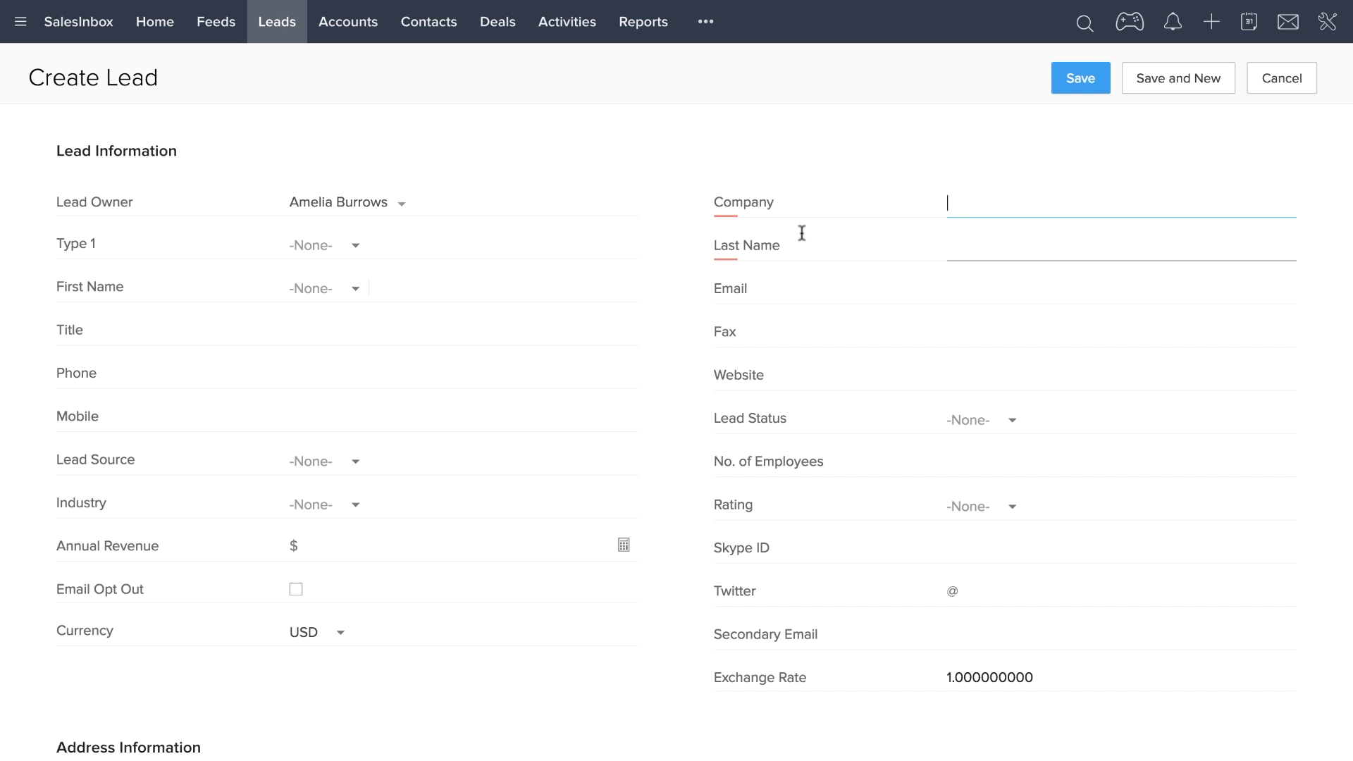
- Enter Zoho as the new lead's company and try to save the lead without a last name
key("Tab")
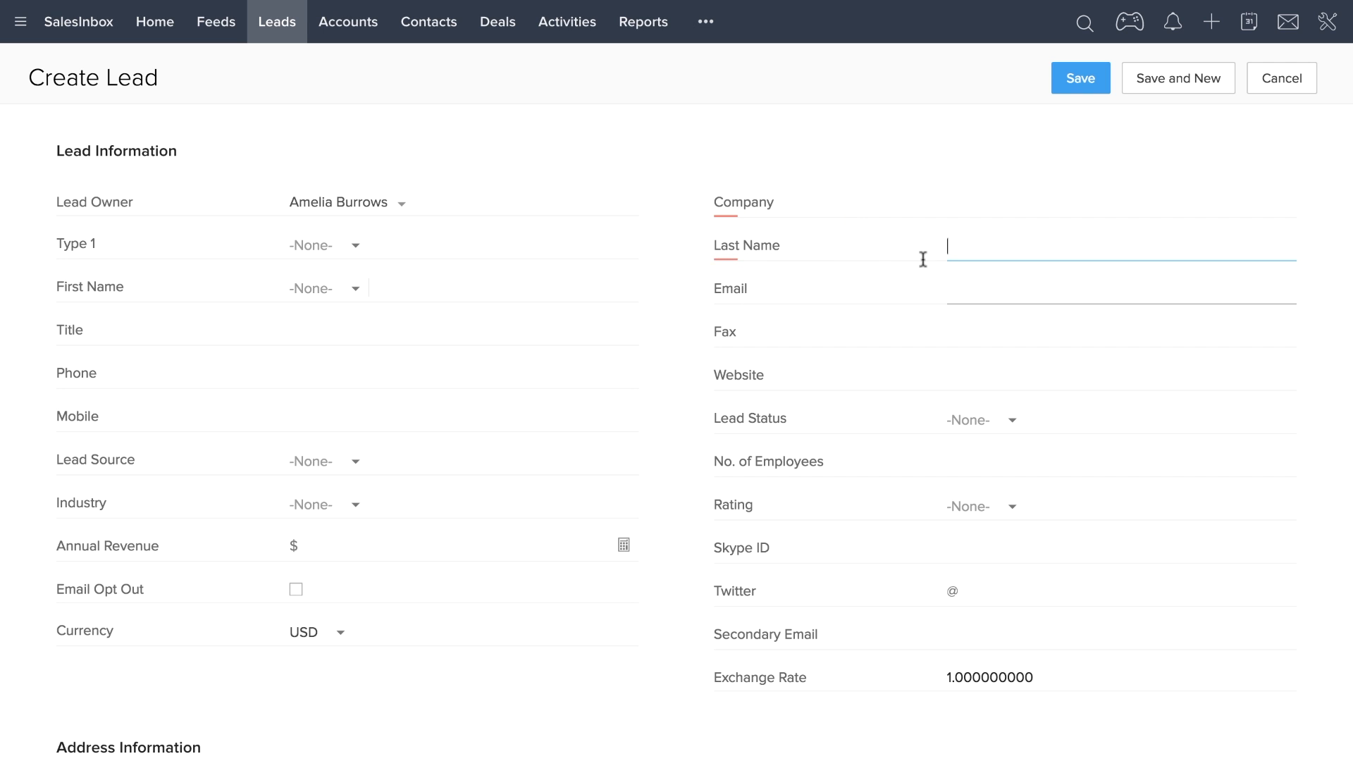
left_click(967, 204)
type("Zoho")
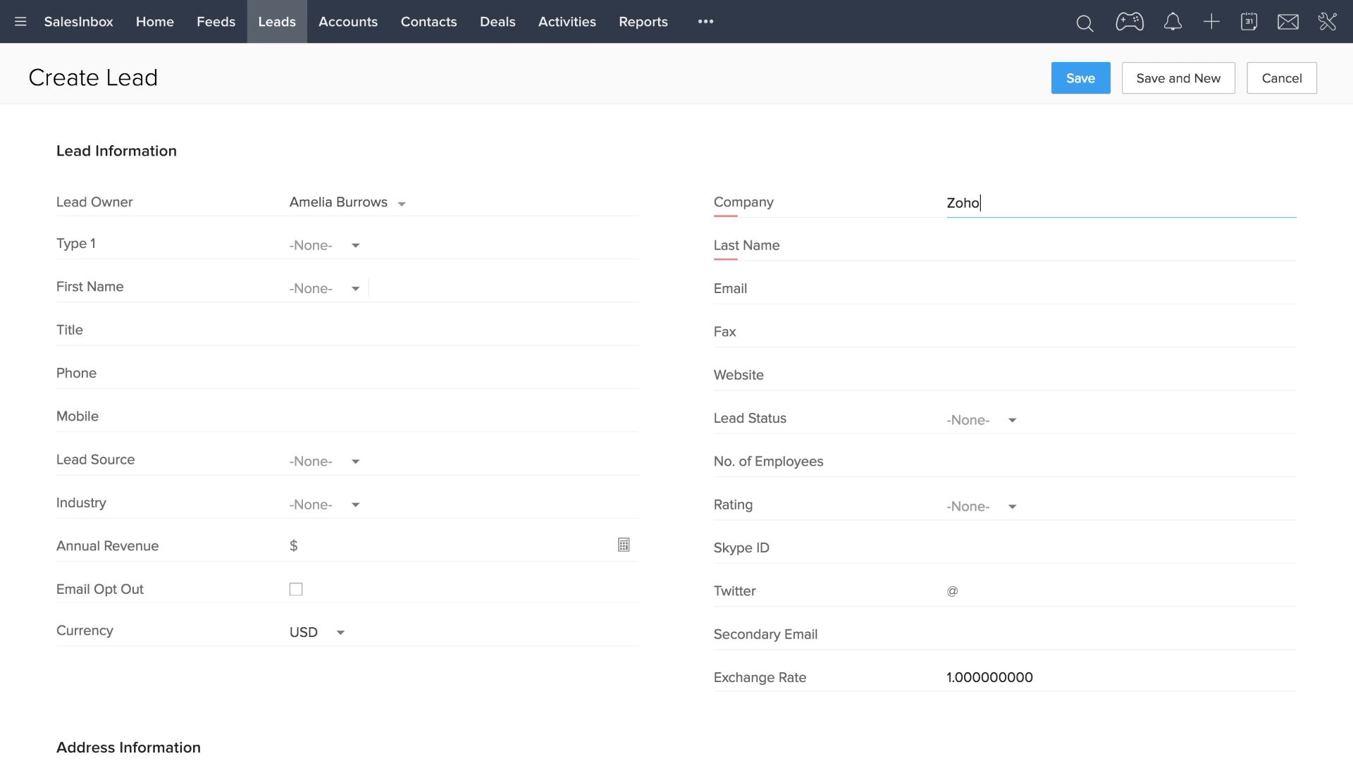
left_click(1077, 83)
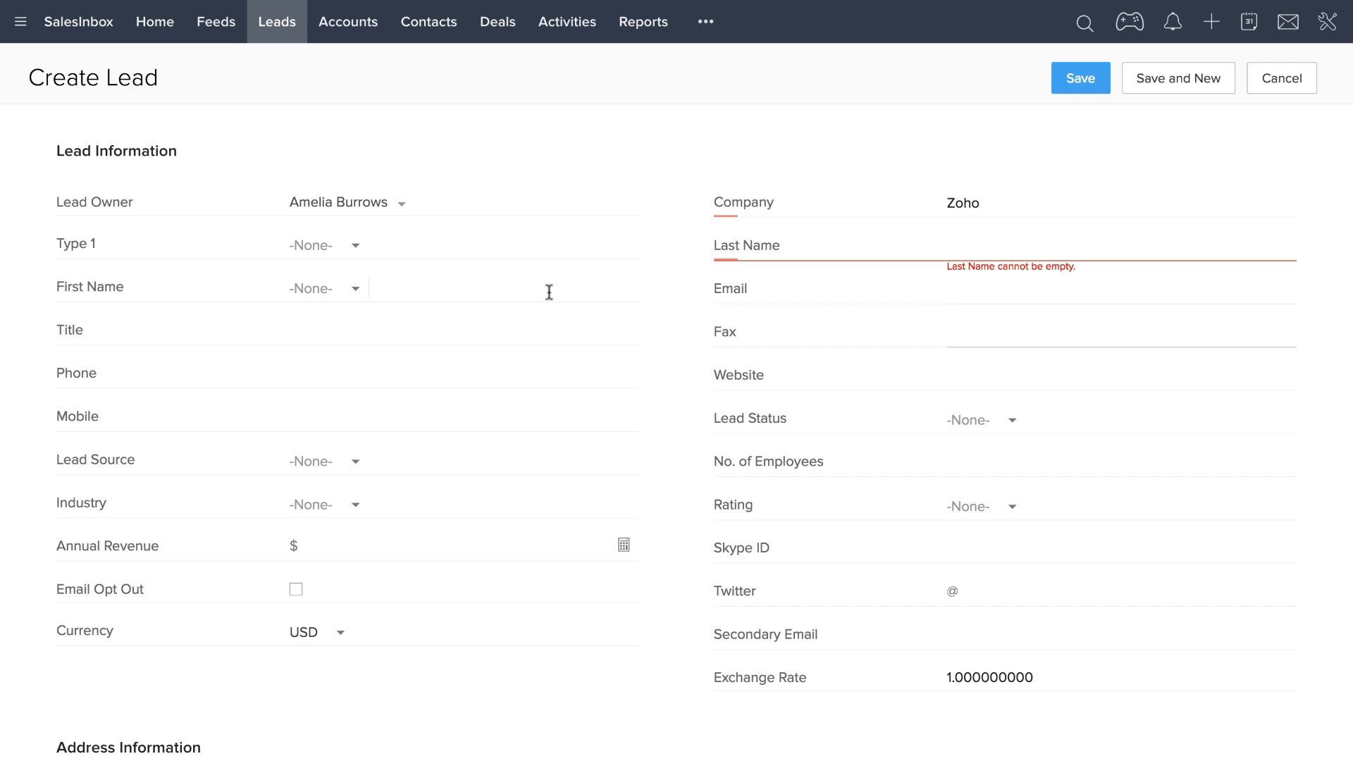
- Look through the users available as Lead Owner and close the list without changing the owner
left_click(402, 210)
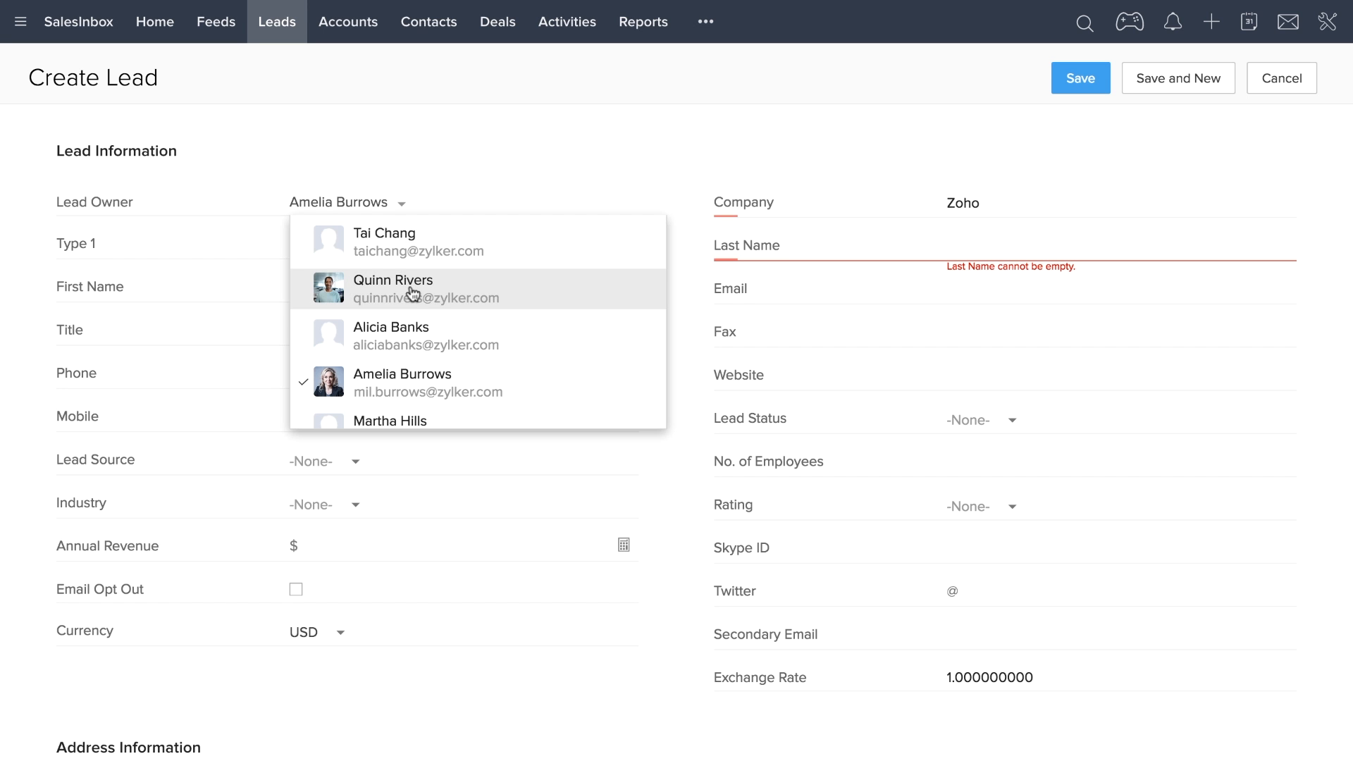
scroll(413, 297, "down", 5)
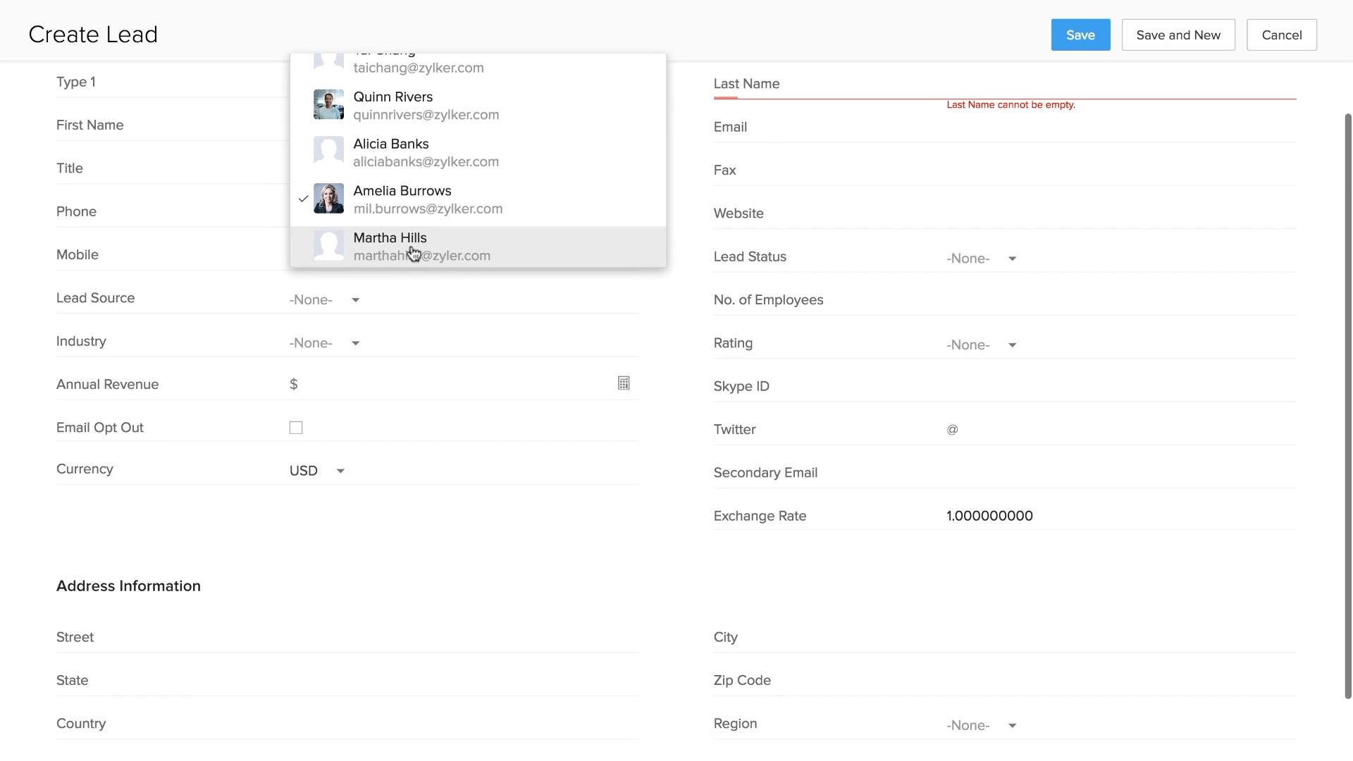
scroll(414, 248, "up", 3)
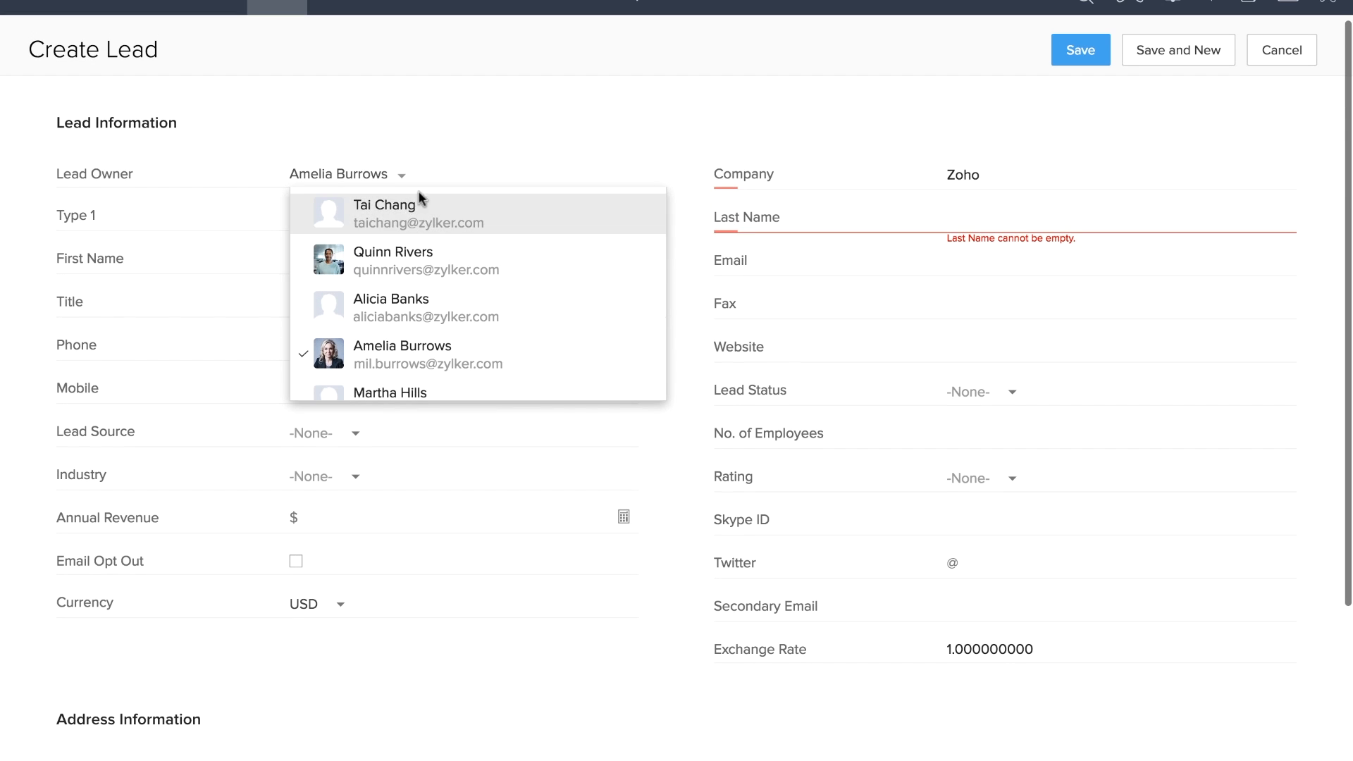
left_click(439, 157)
scroll(436, 163, "up", 1)
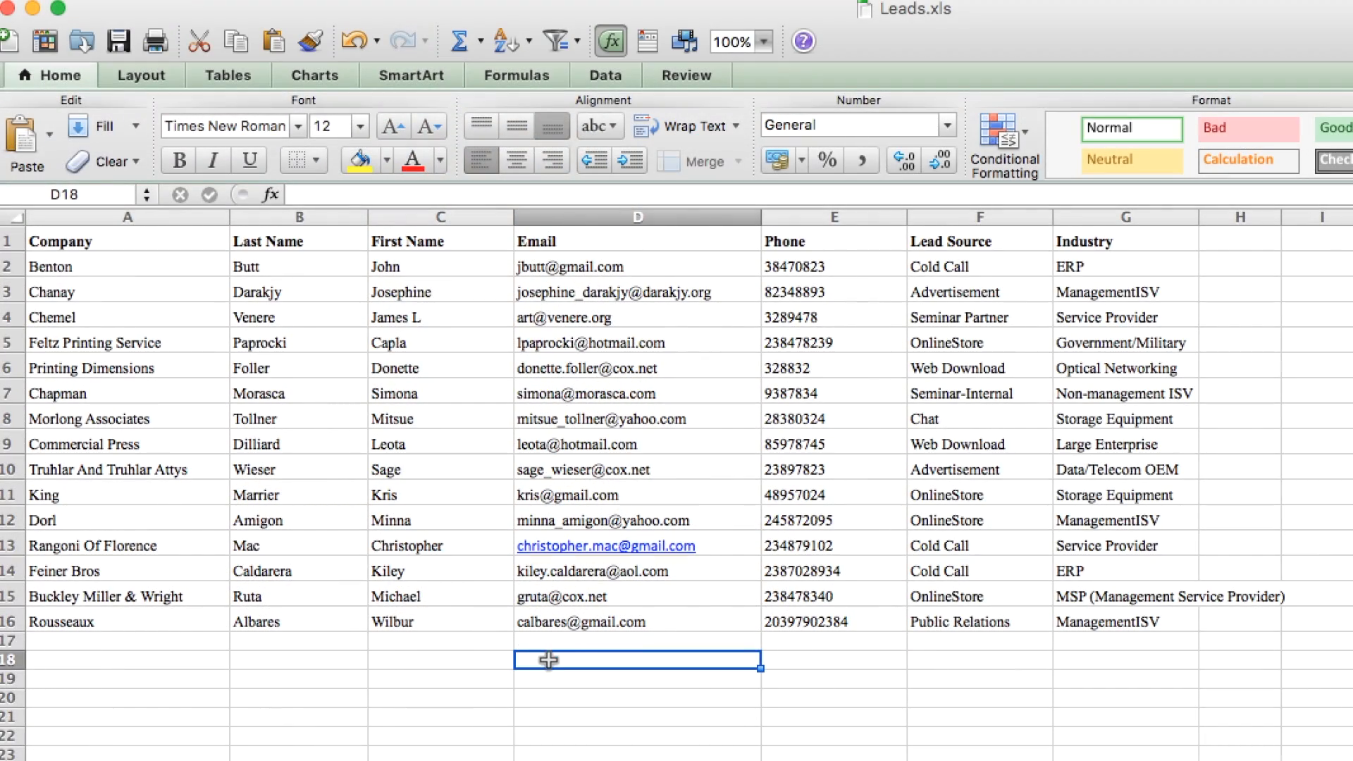
- Examine the header row and the mandatory Company and Last Name columns in Leads.xls
left_click(5, 241)
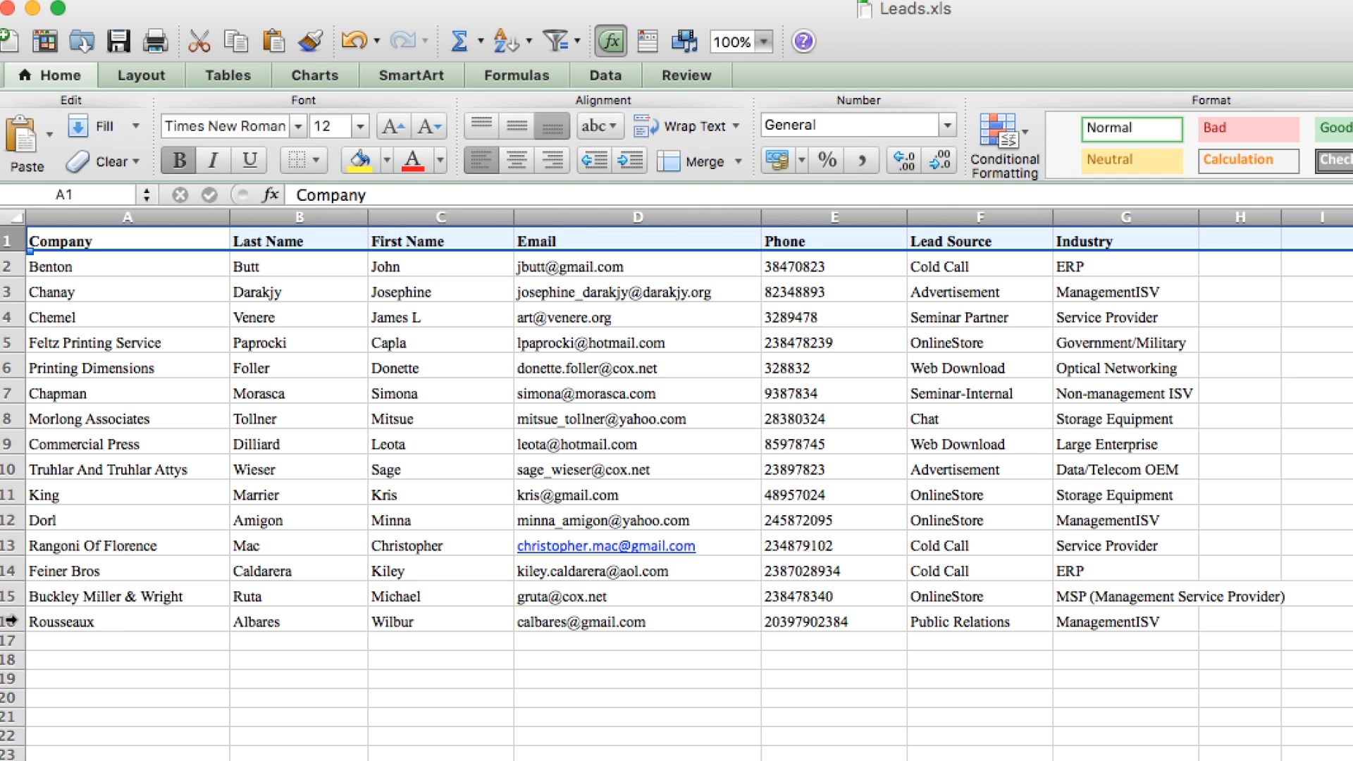
left_click(271, 213)
left_click(191, 213, "shift")
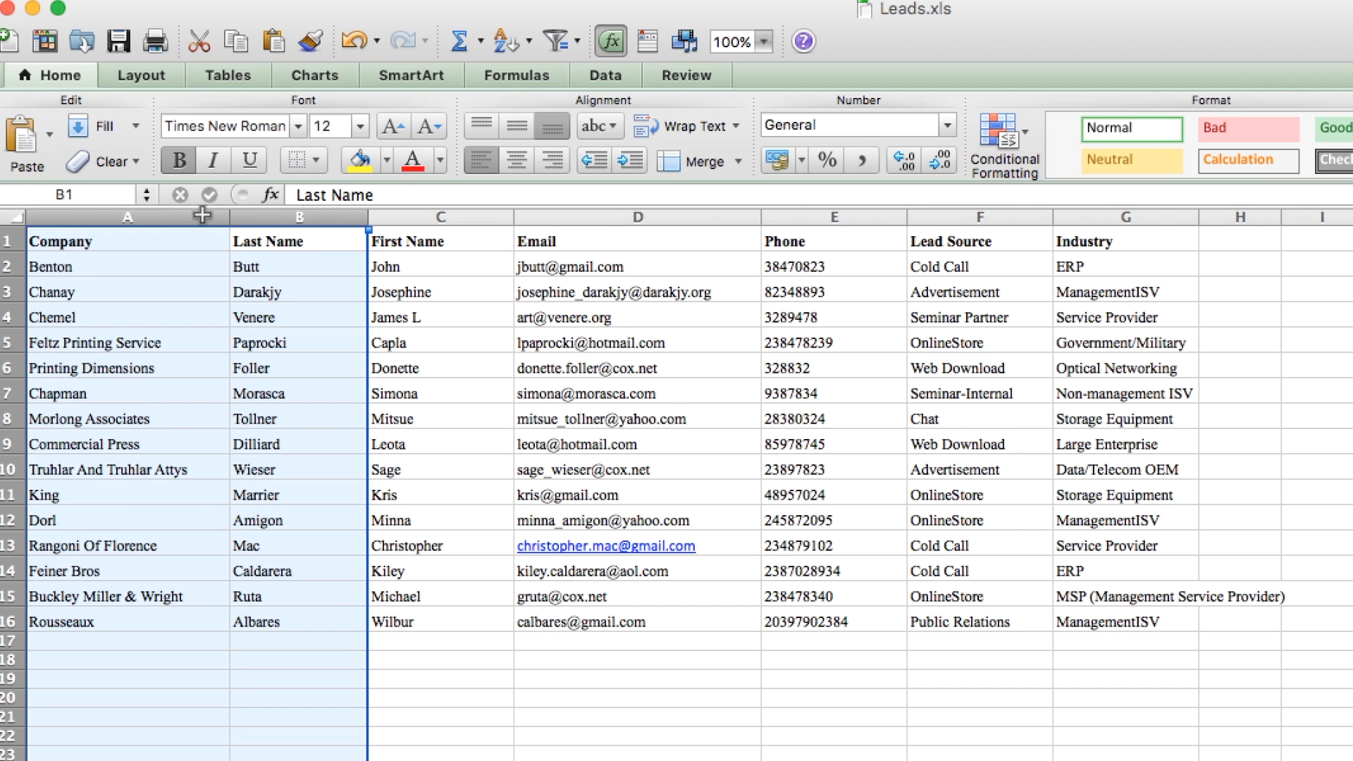
left_click(593, 653)
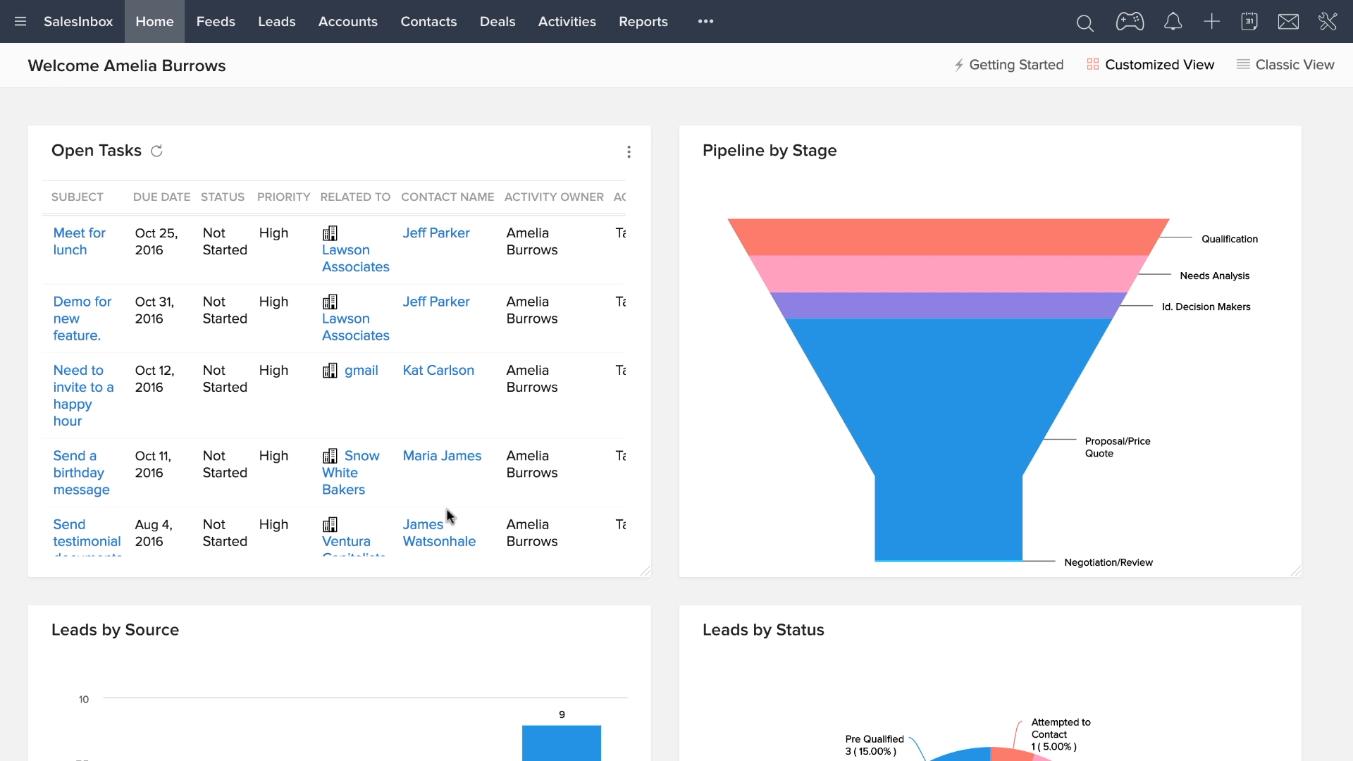
- Open the lead import page and choose Leads.xls from the Documents folder as the file to upload
left_click(275, 33)
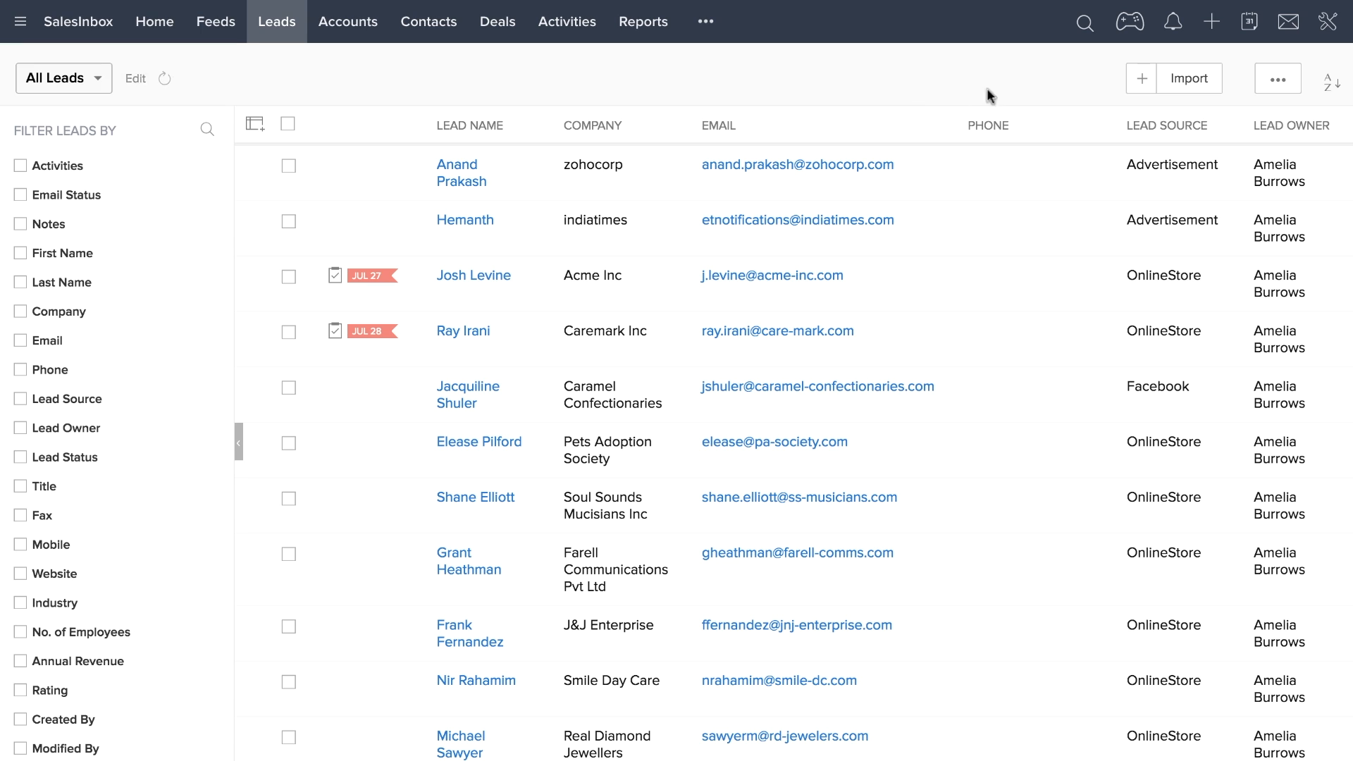
left_click(1195, 90)
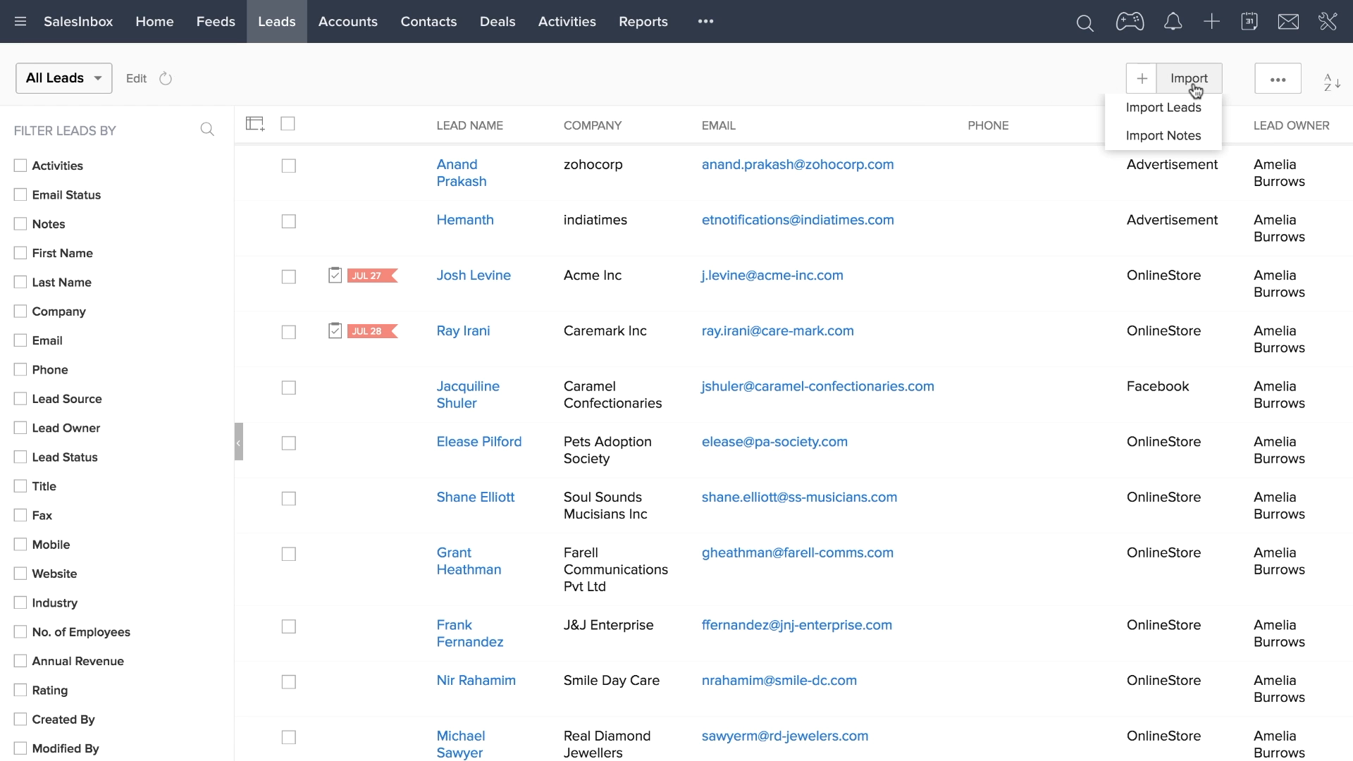
left_click(1170, 108)
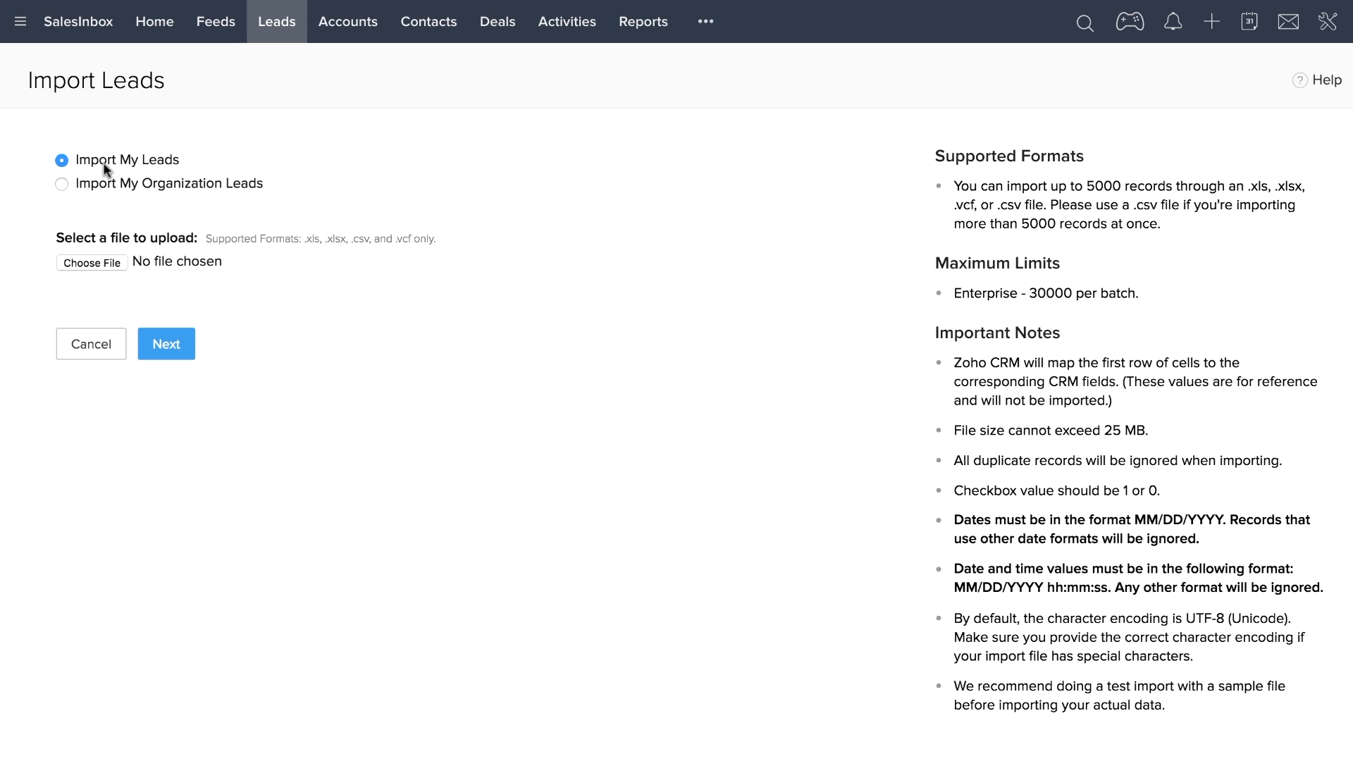
left_click(76, 264)
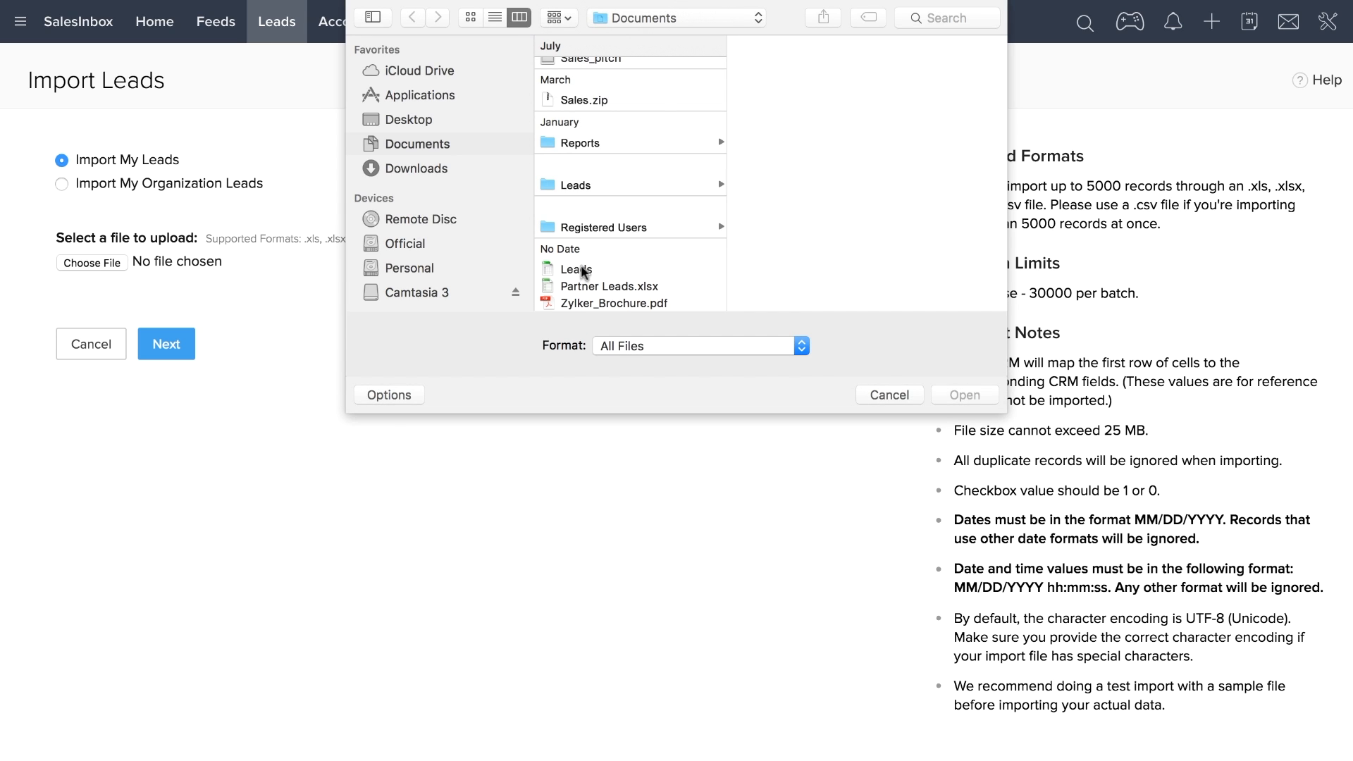
left_click(583, 270)
left_click(965, 397)
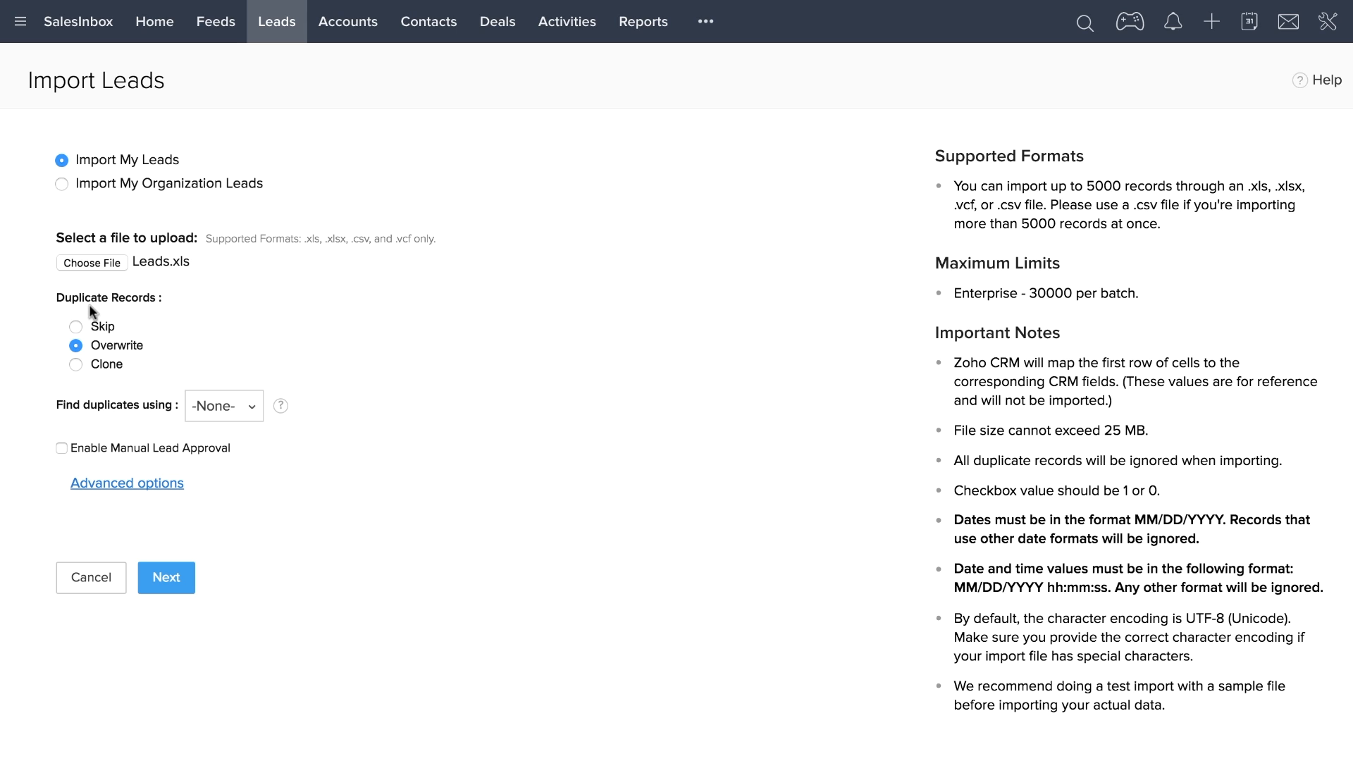
- Set the import's duplicate record handling to Clone and continue to field mapping
left_click(76, 364)
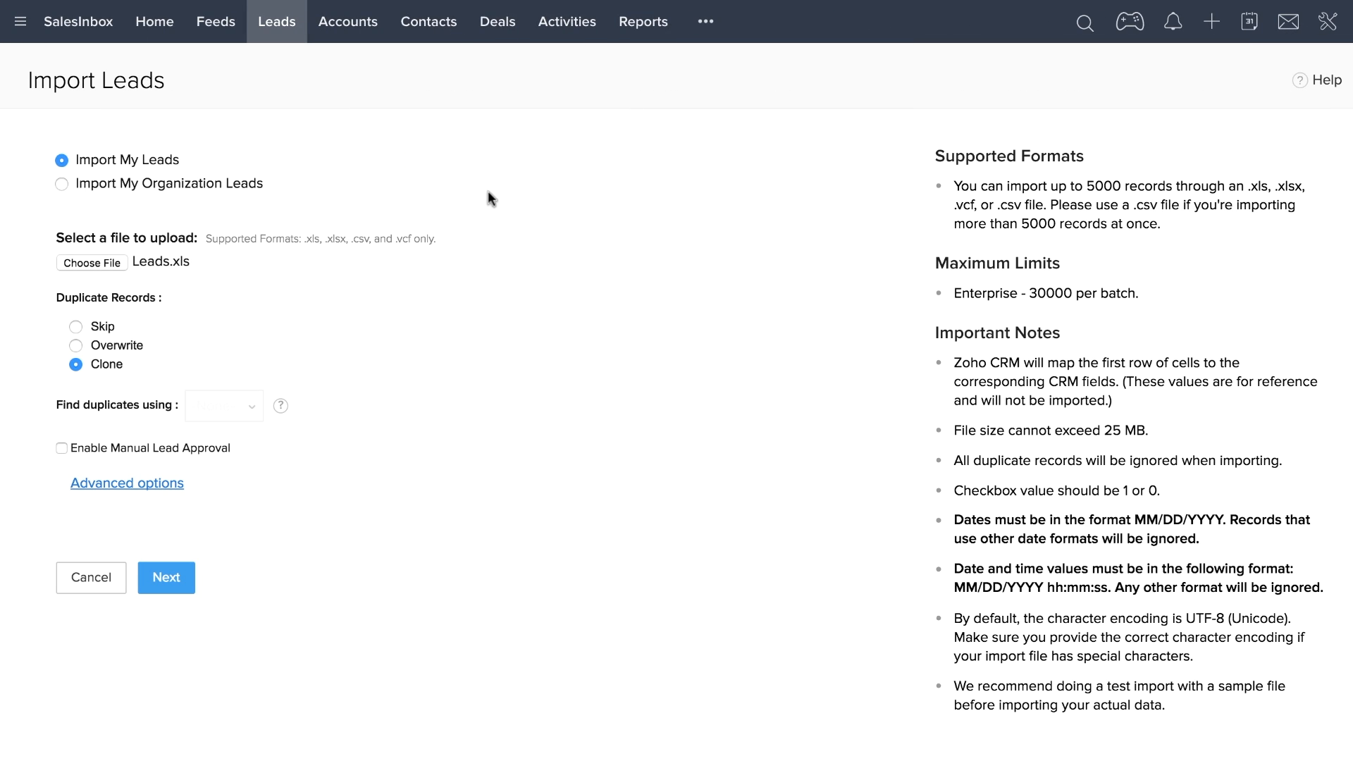
scroll(416, 315, "down", 1)
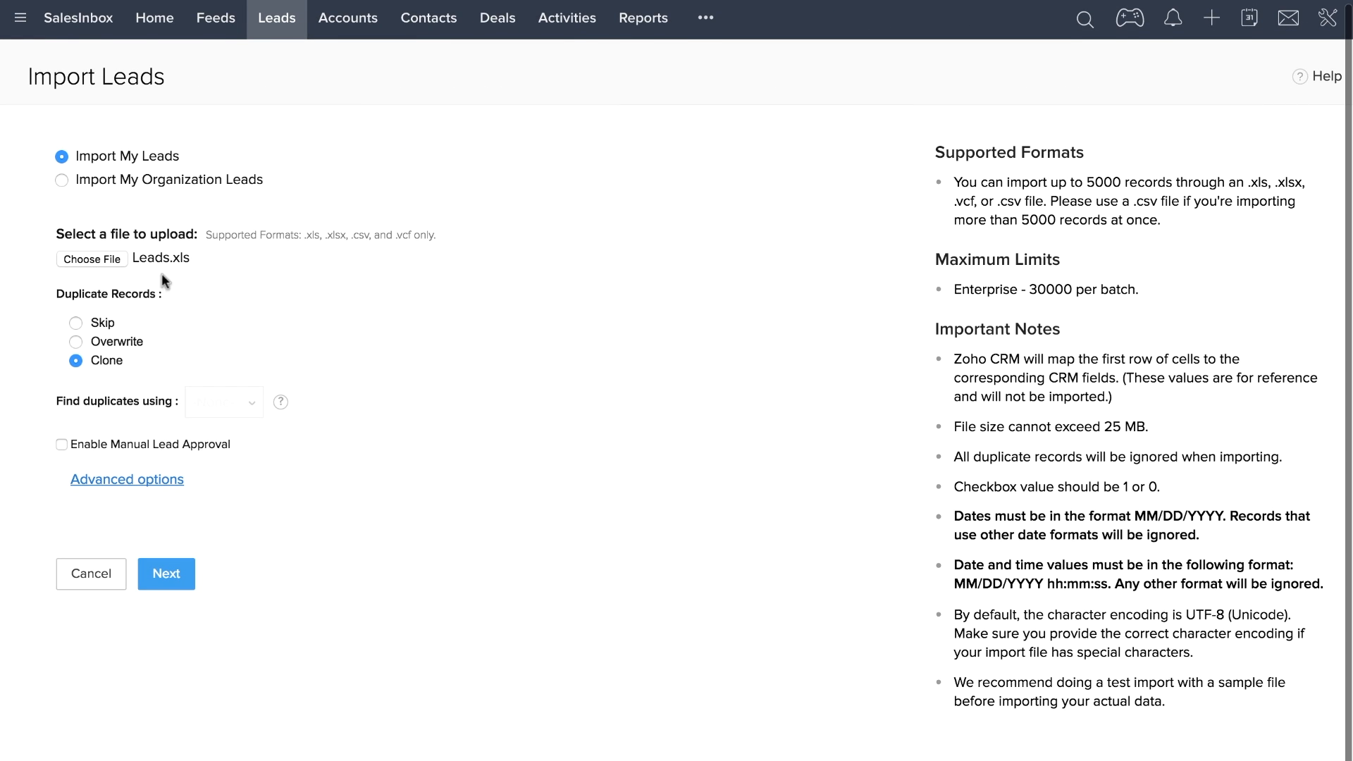
left_click(76, 324)
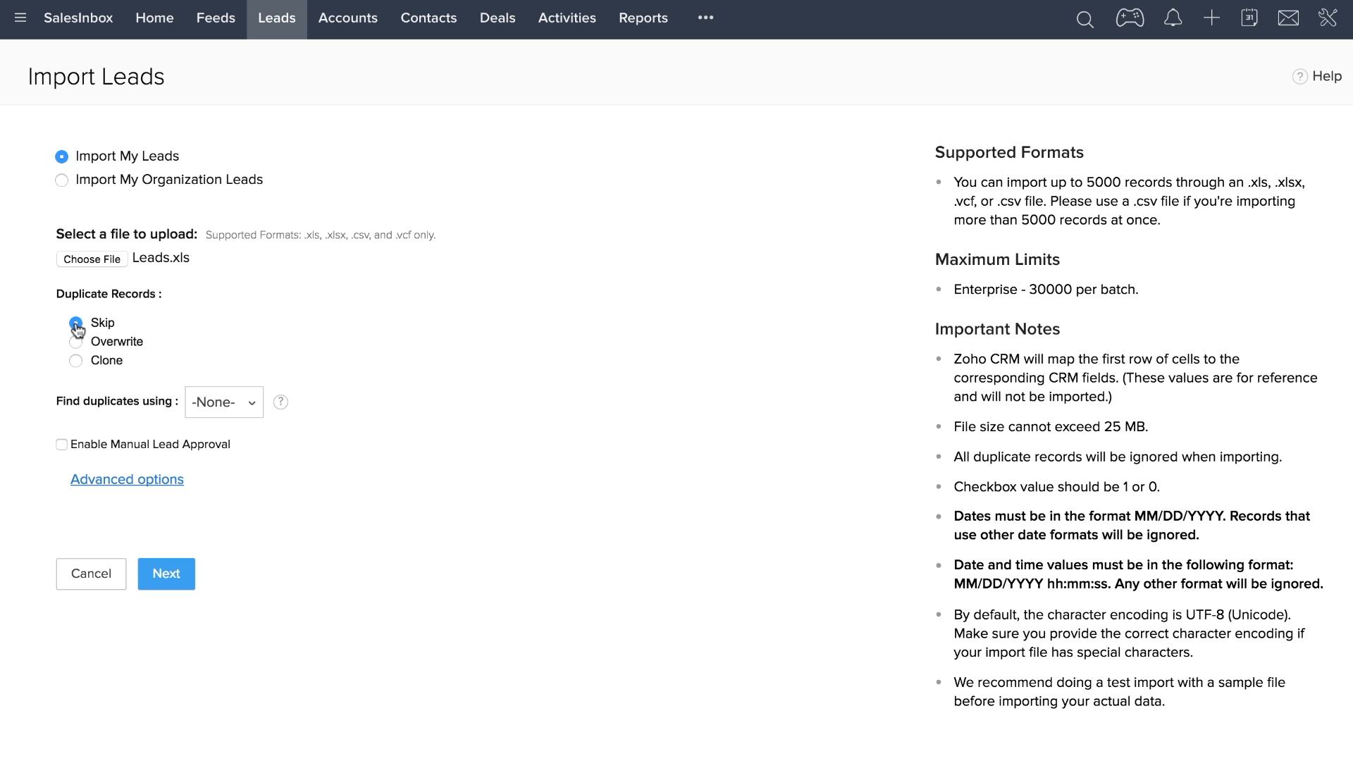
left_click(76, 345)
left_click(76, 361)
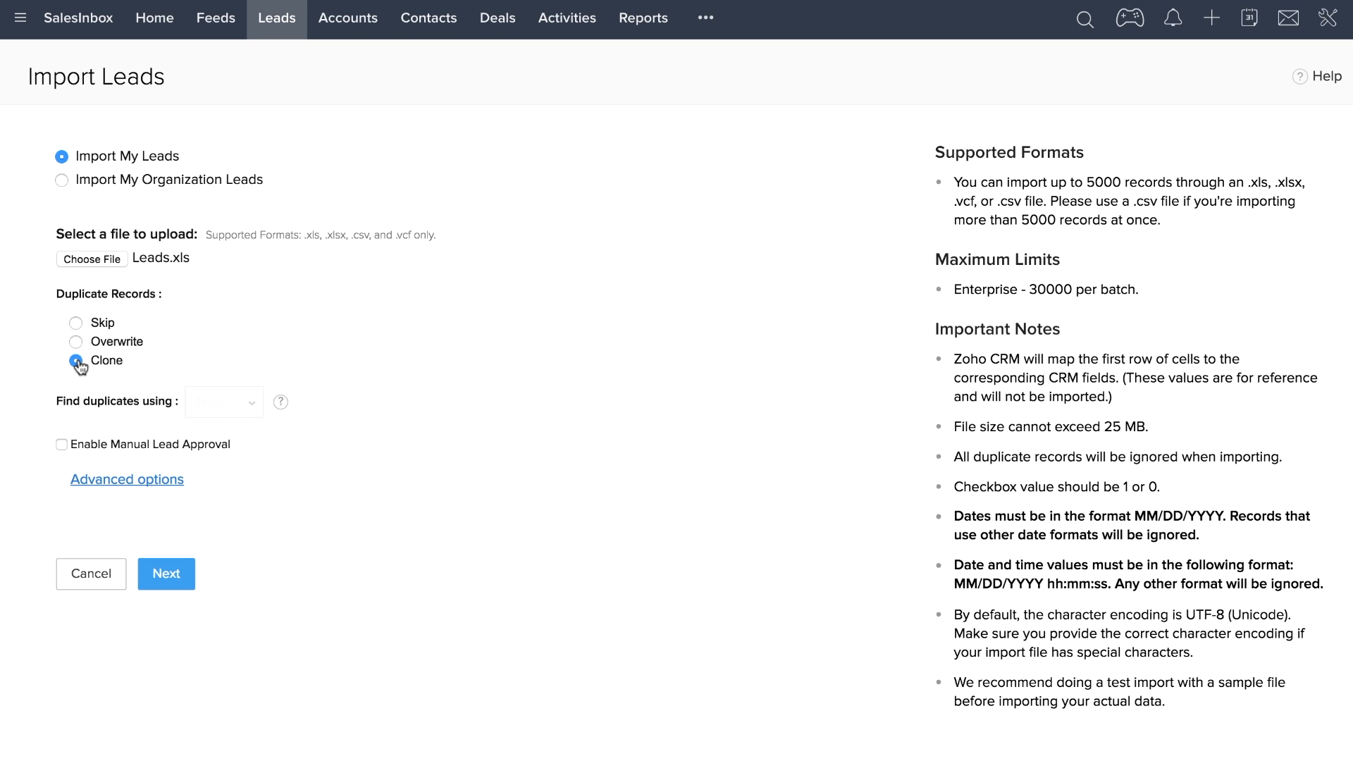
left_click(166, 575)
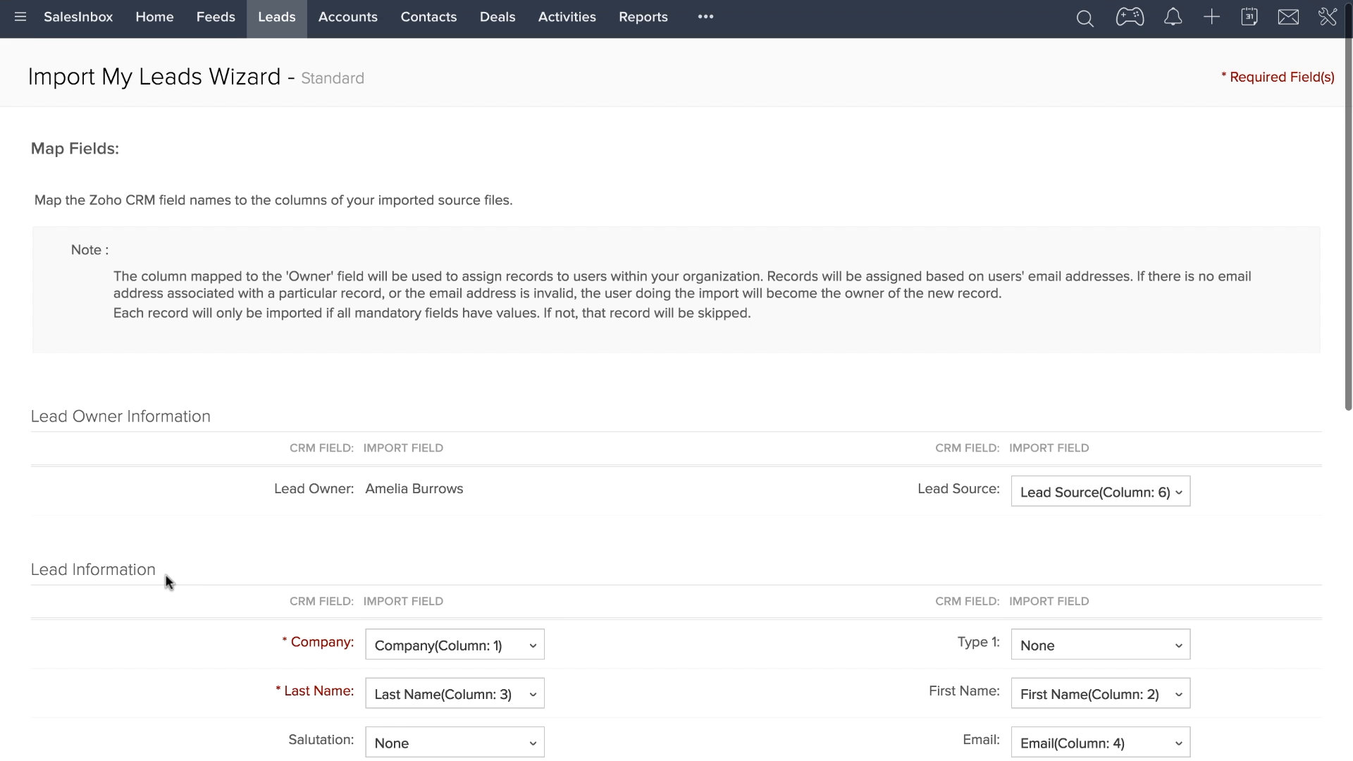
- Map the First Name field to First Name (Column: 2) and Email to Email (Column: 4)
scroll(766, 697, "down", 2)
scroll(763, 692, "down", 6)
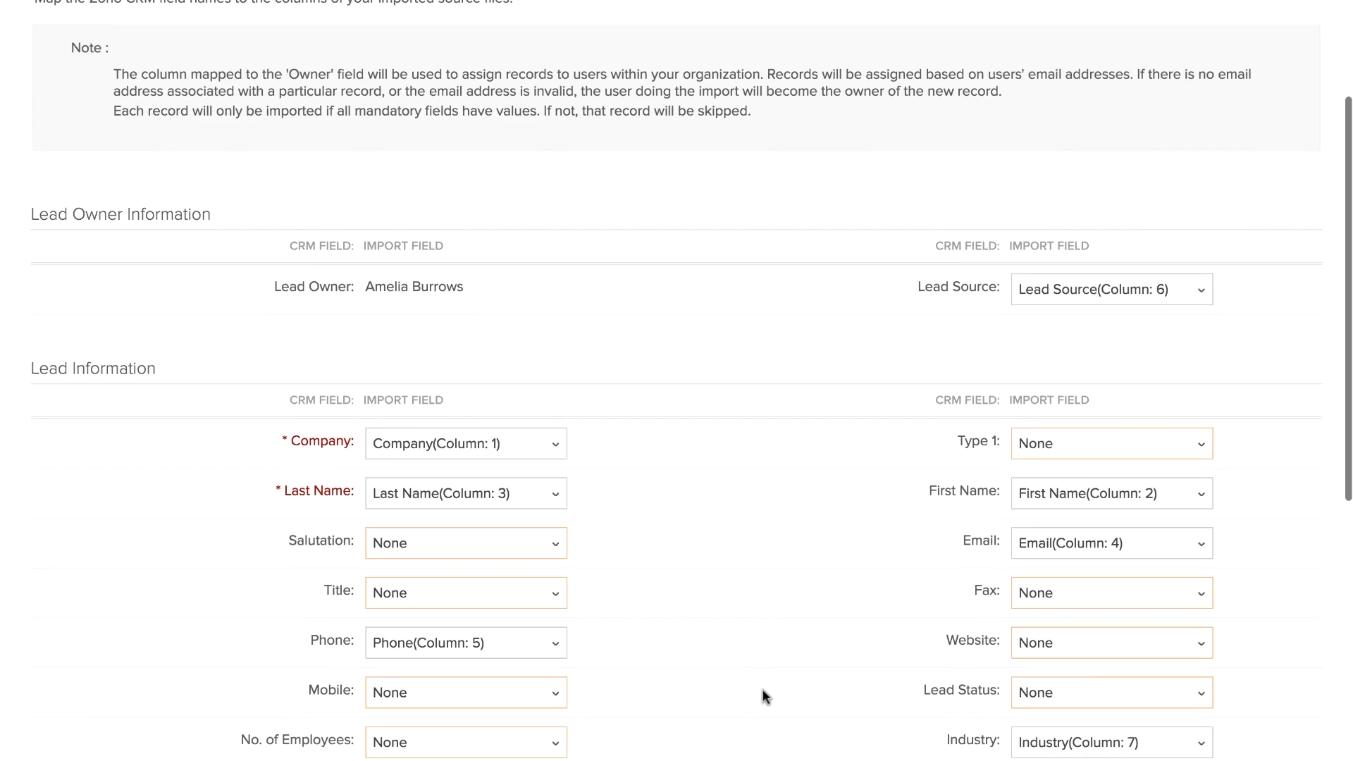
scroll(763, 676, "up", 1)
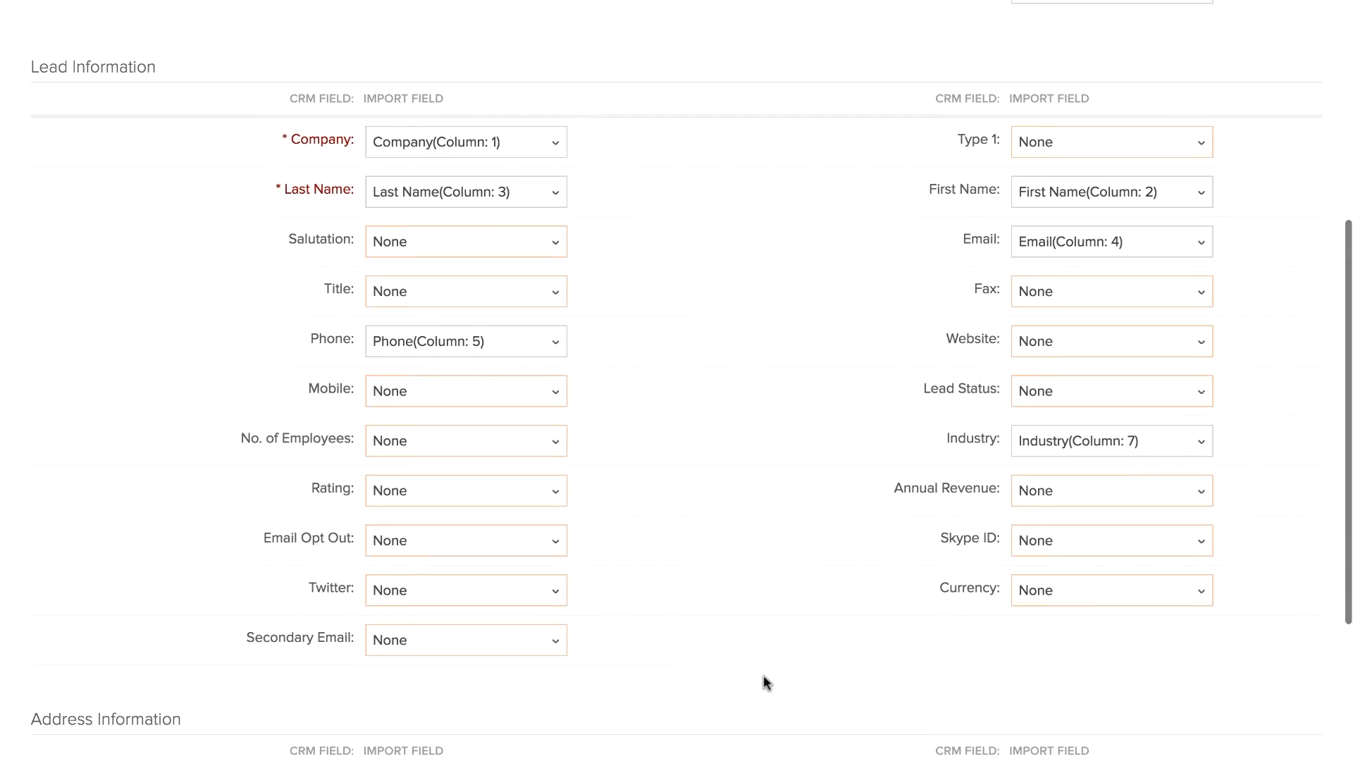
scroll(1147, 234, "down", 1)
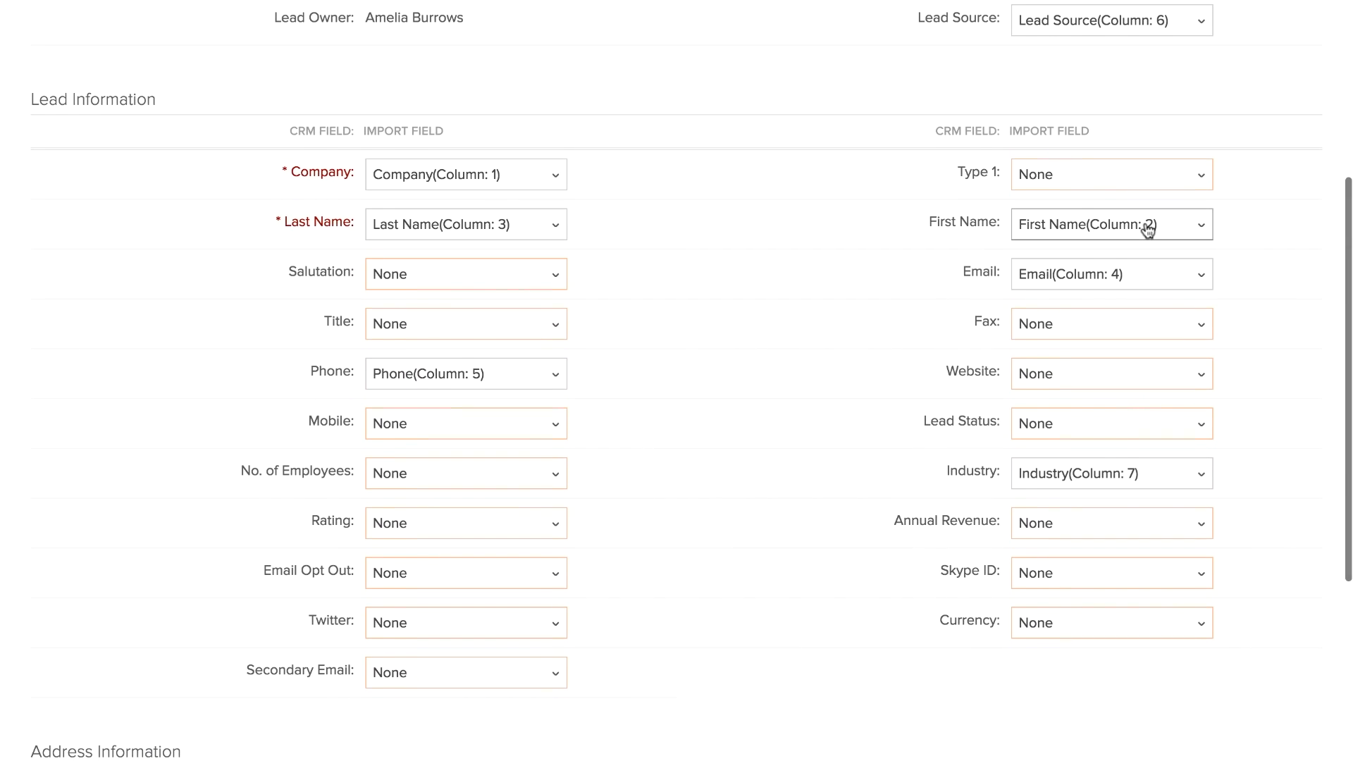
left_click(1147, 233)
left_click(1154, 308)
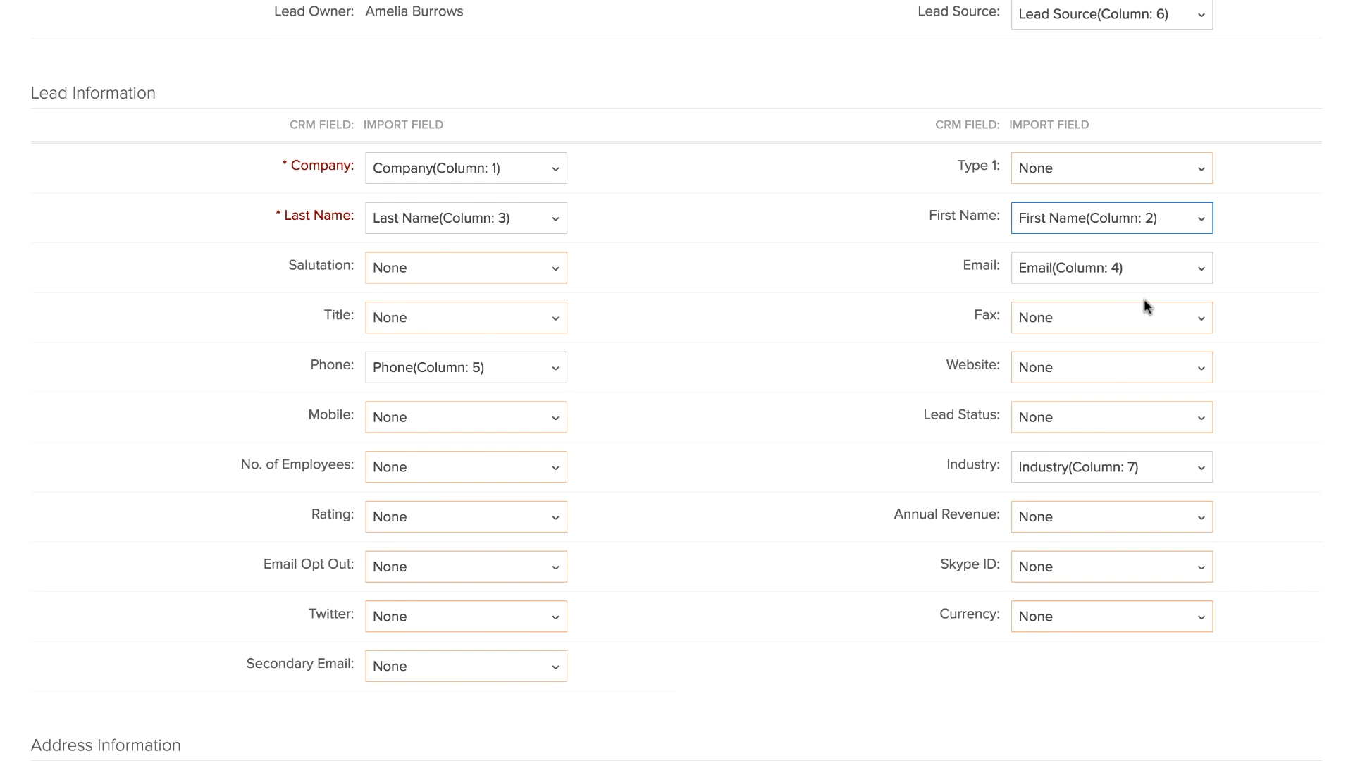
left_click(1135, 280)
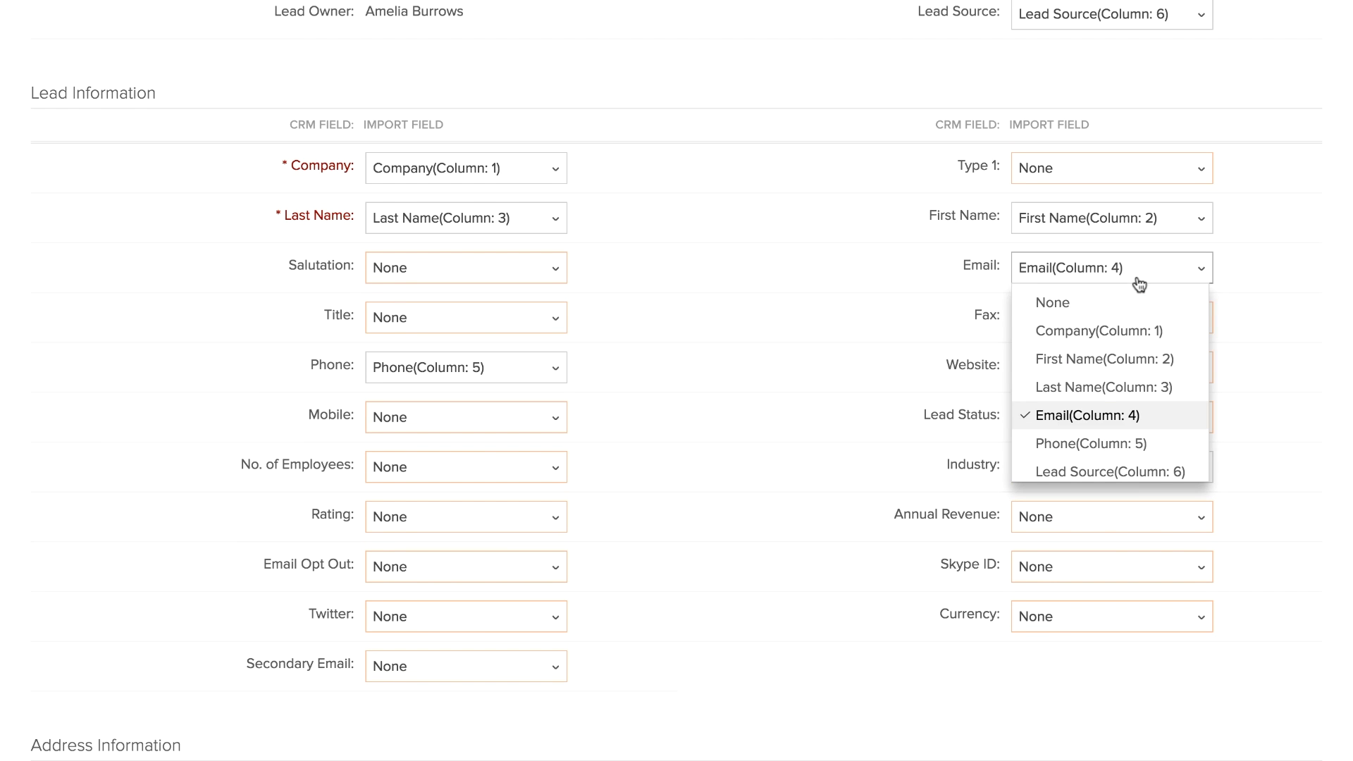
left_click(1134, 417)
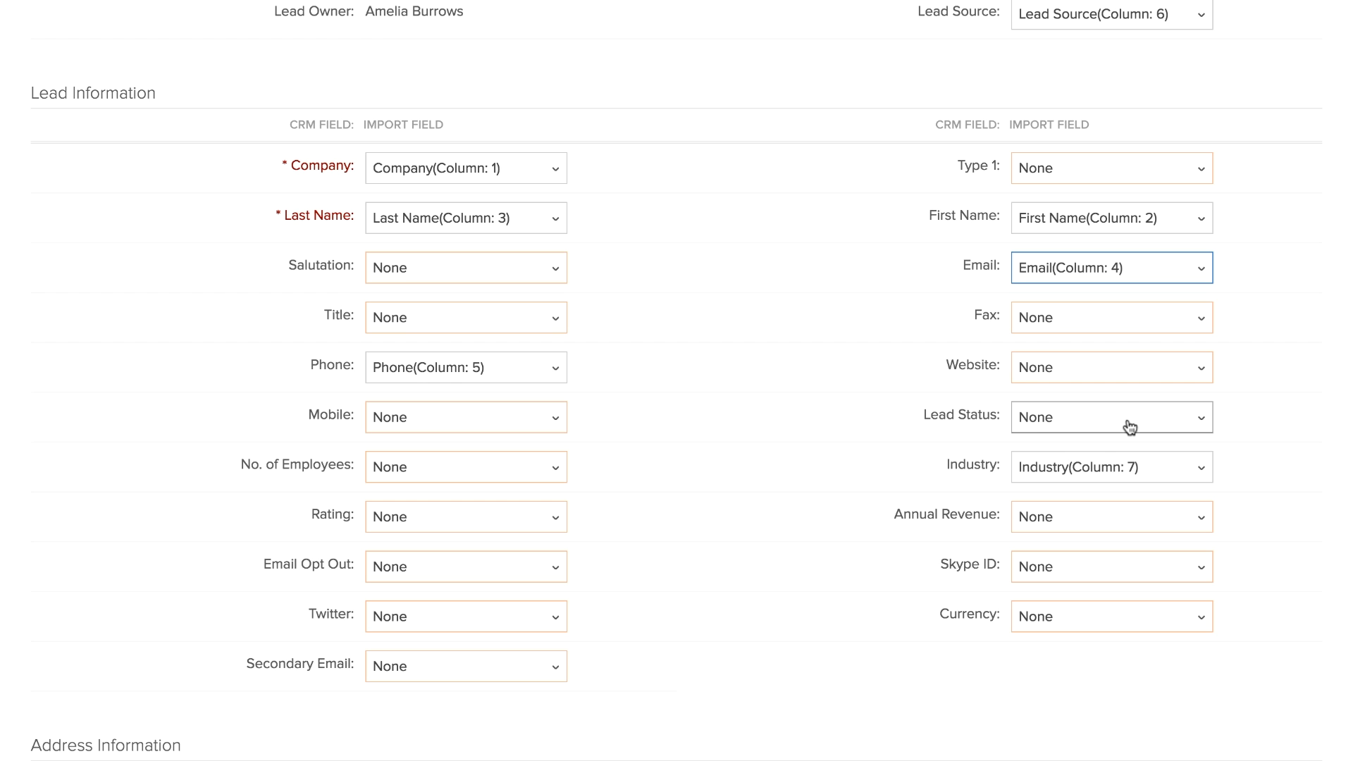
- Map Phone to Phone (Column: 5), Company to Company (Column: 1) and Last Name to Last Name (Column: 3)
left_click(520, 366)
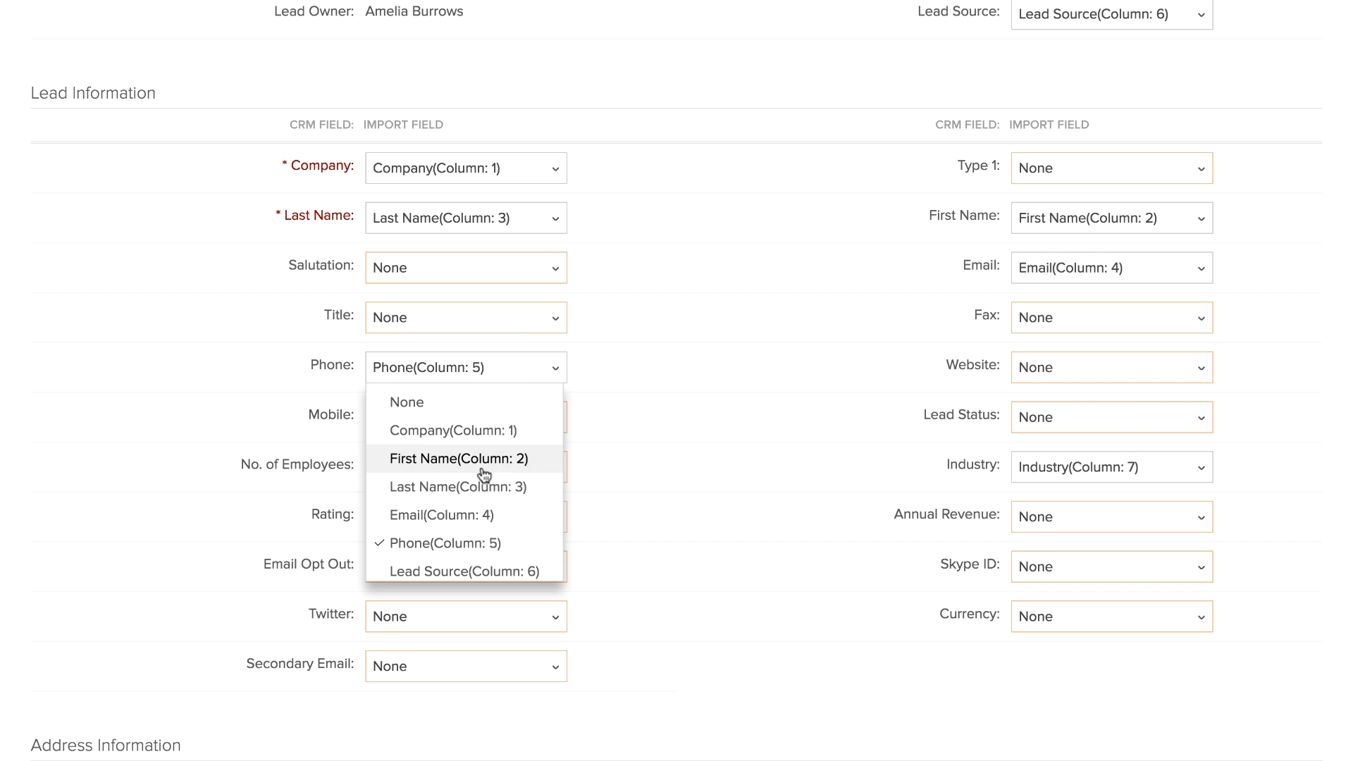
scroll(496, 539, "down", 1)
left_click(504, 533)
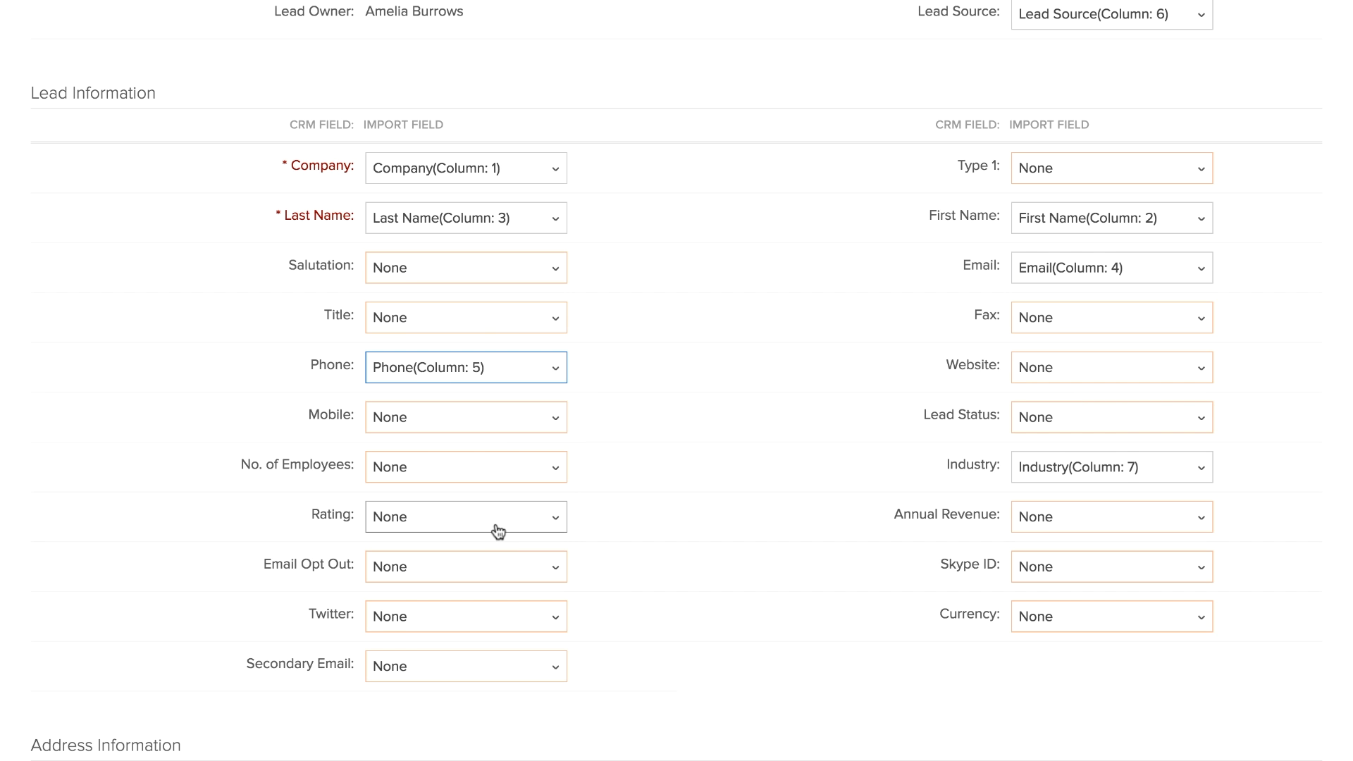
left_click(508, 171)
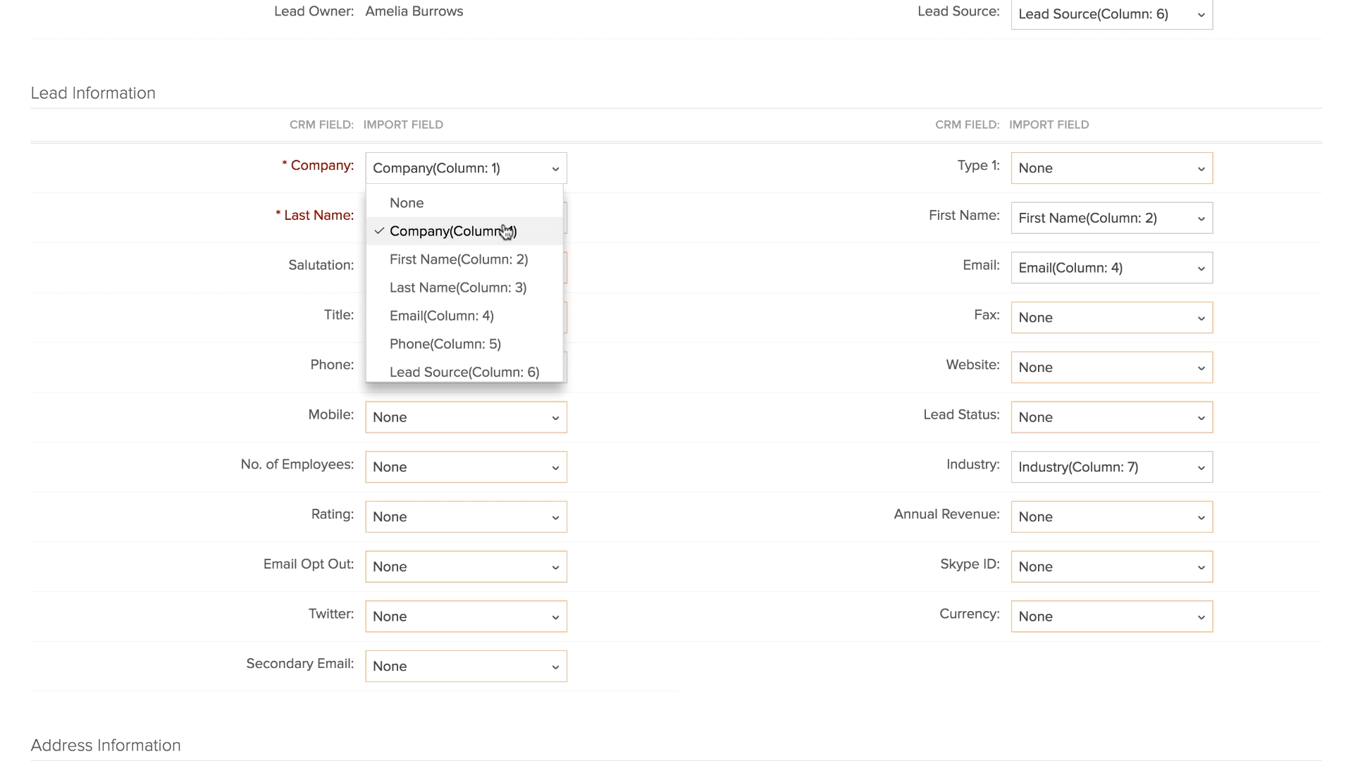
left_click(505, 231)
left_click(499, 218)
left_click(514, 343)
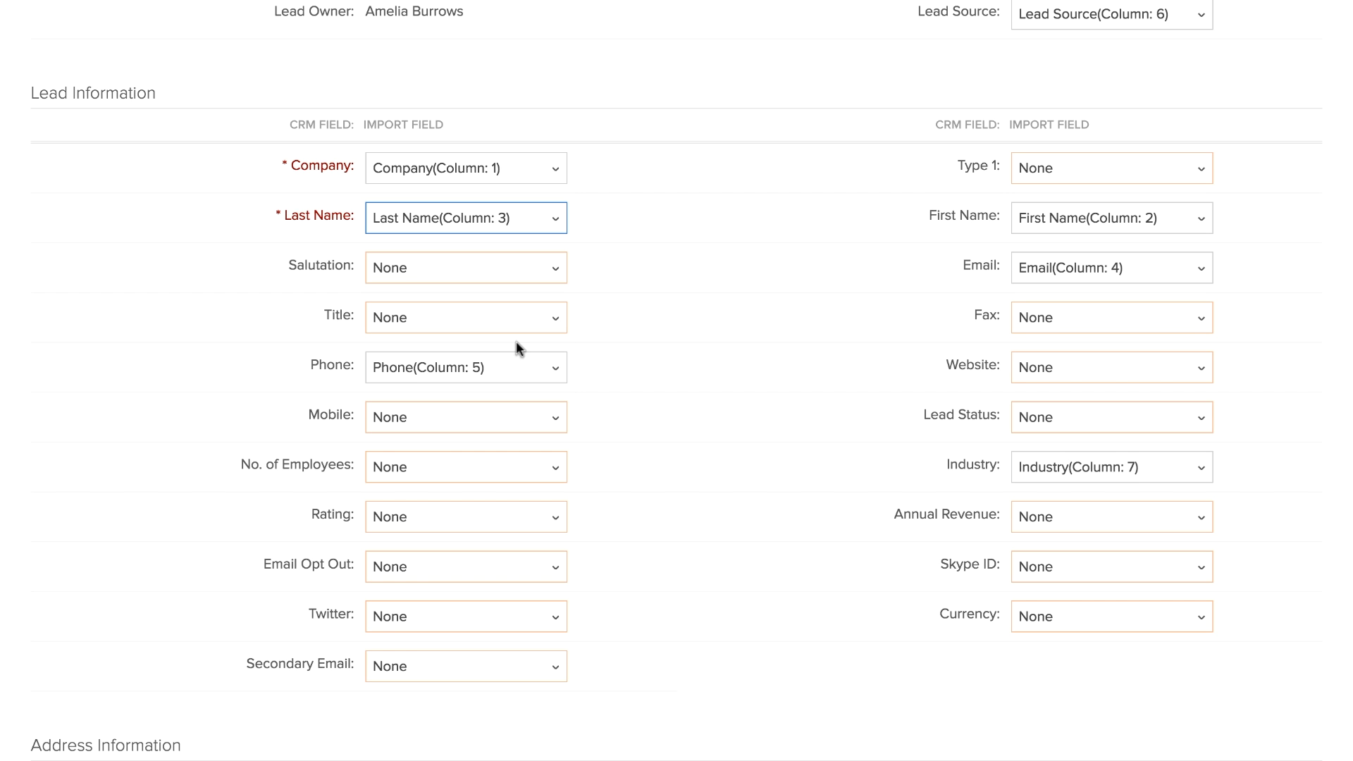
- Set the Industry field's mapping to None, check the mapping confirmation and return to the field mapping
left_click(1163, 482)
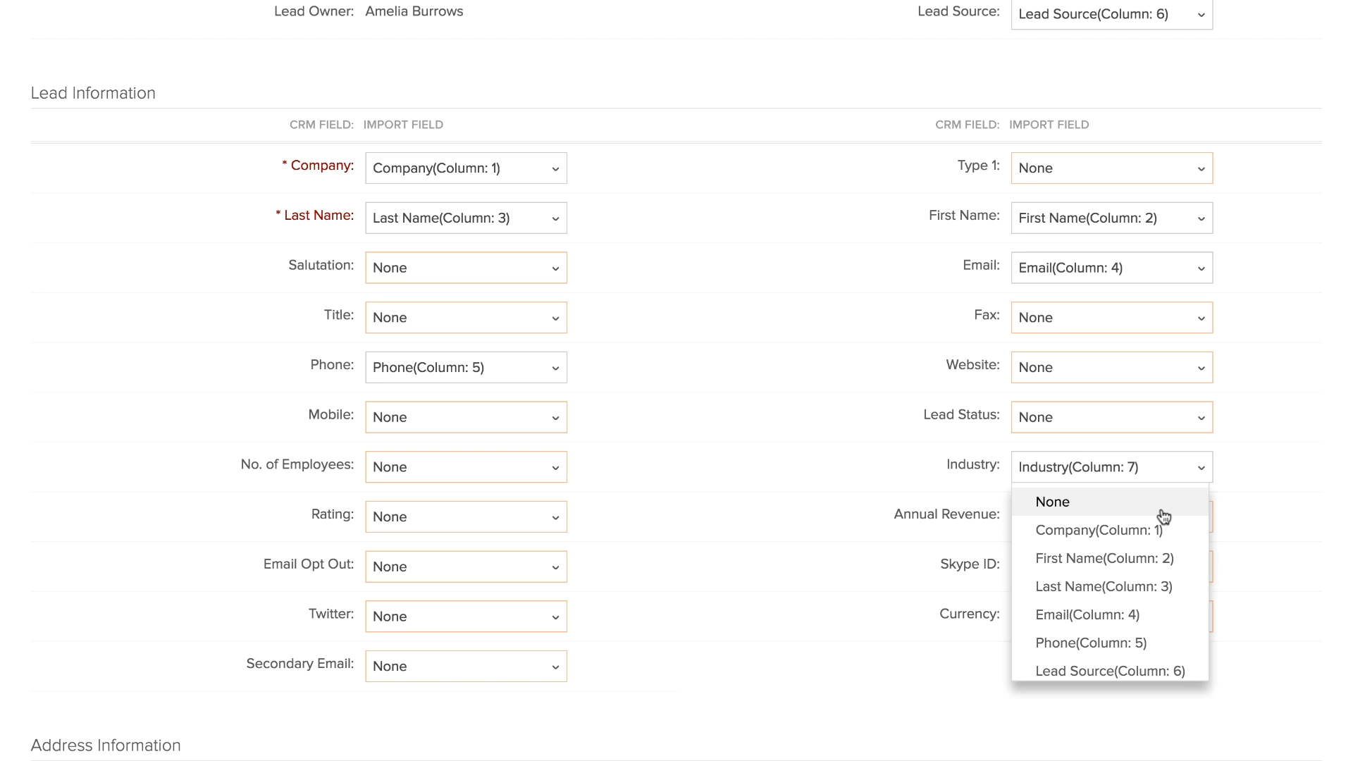
left_click(1161, 509)
scroll(1159, 508, "down", 5)
scroll(1234, 643, "down", 4)
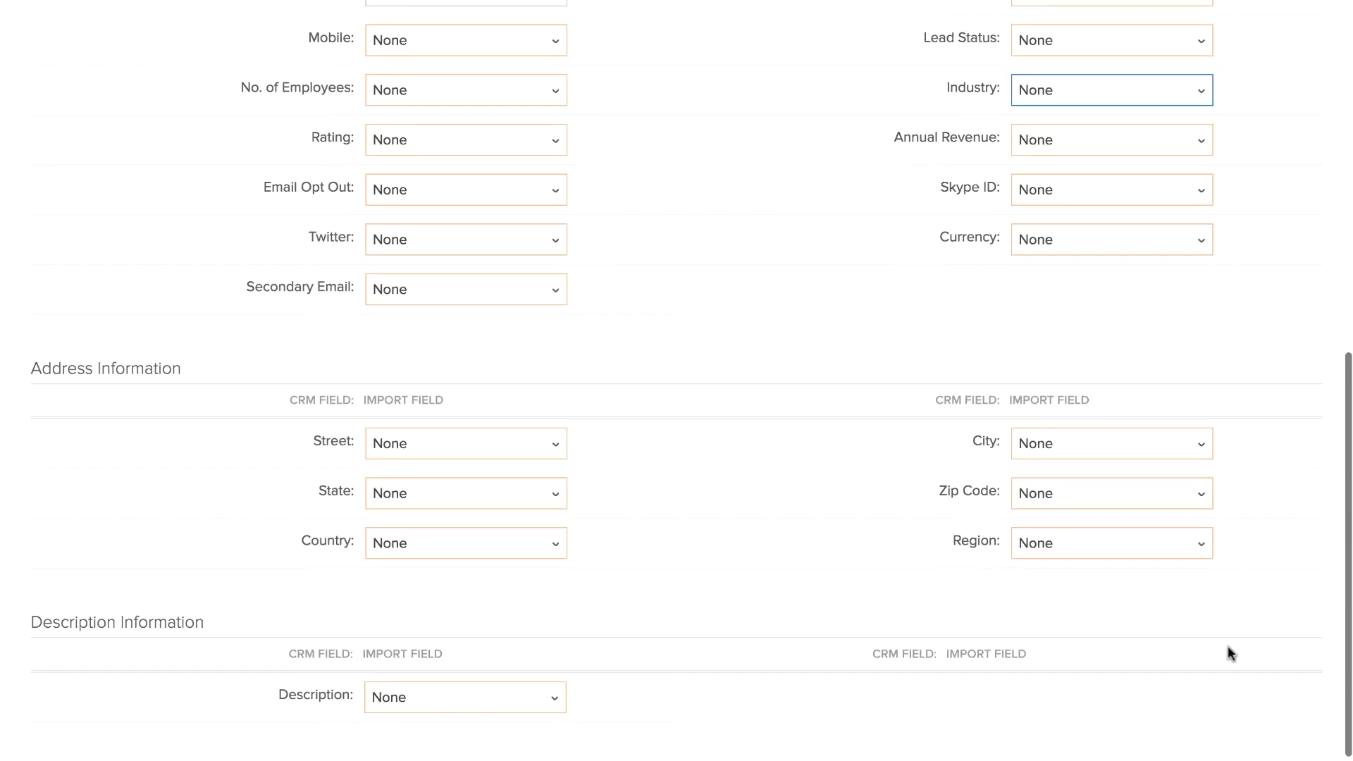
left_click(1284, 712)
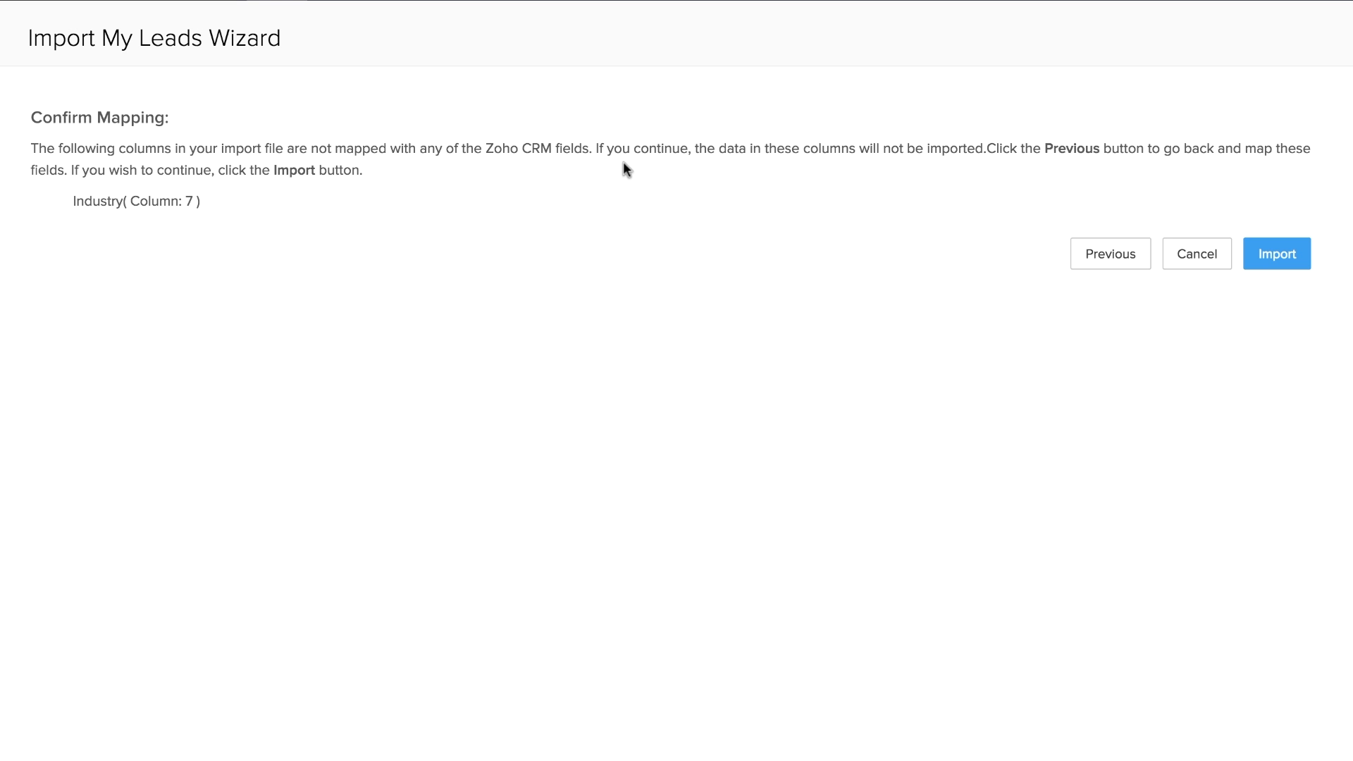
left_click(1123, 258)
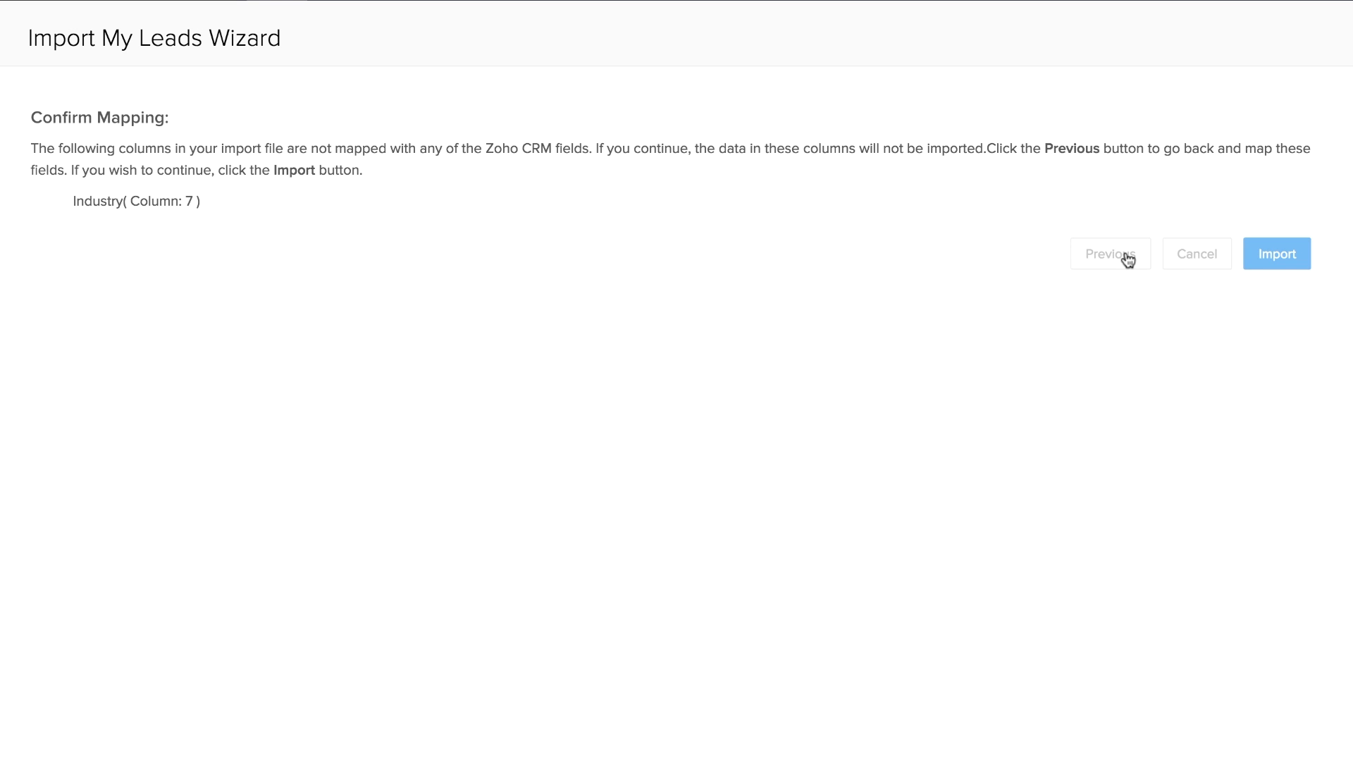
- Map the Industry field to Industry (Column: 7) and run the import of Leads.xls
scroll(1125, 501, "down", 7)
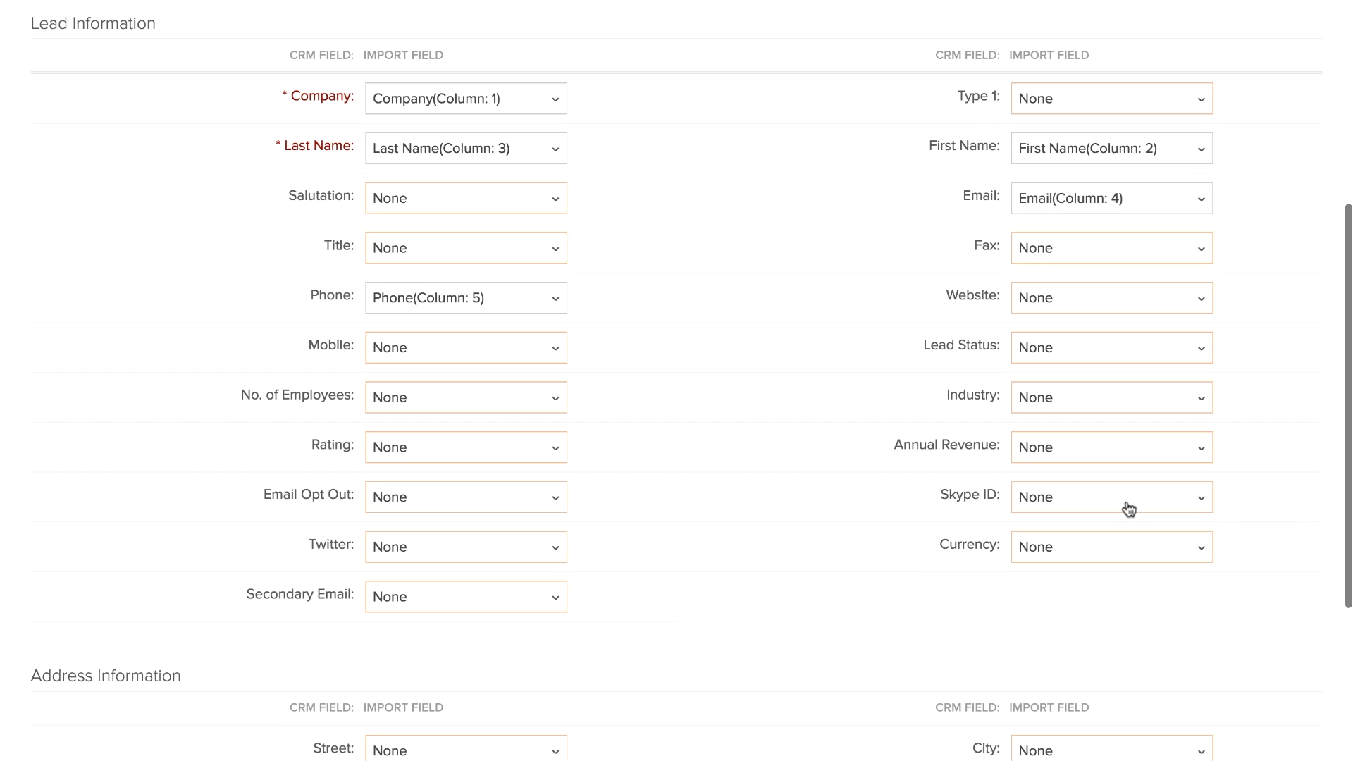
left_click(1114, 403)
scroll(1119, 578, "down", 1)
left_click(1125, 592)
scroll(1126, 594, "down", 6)
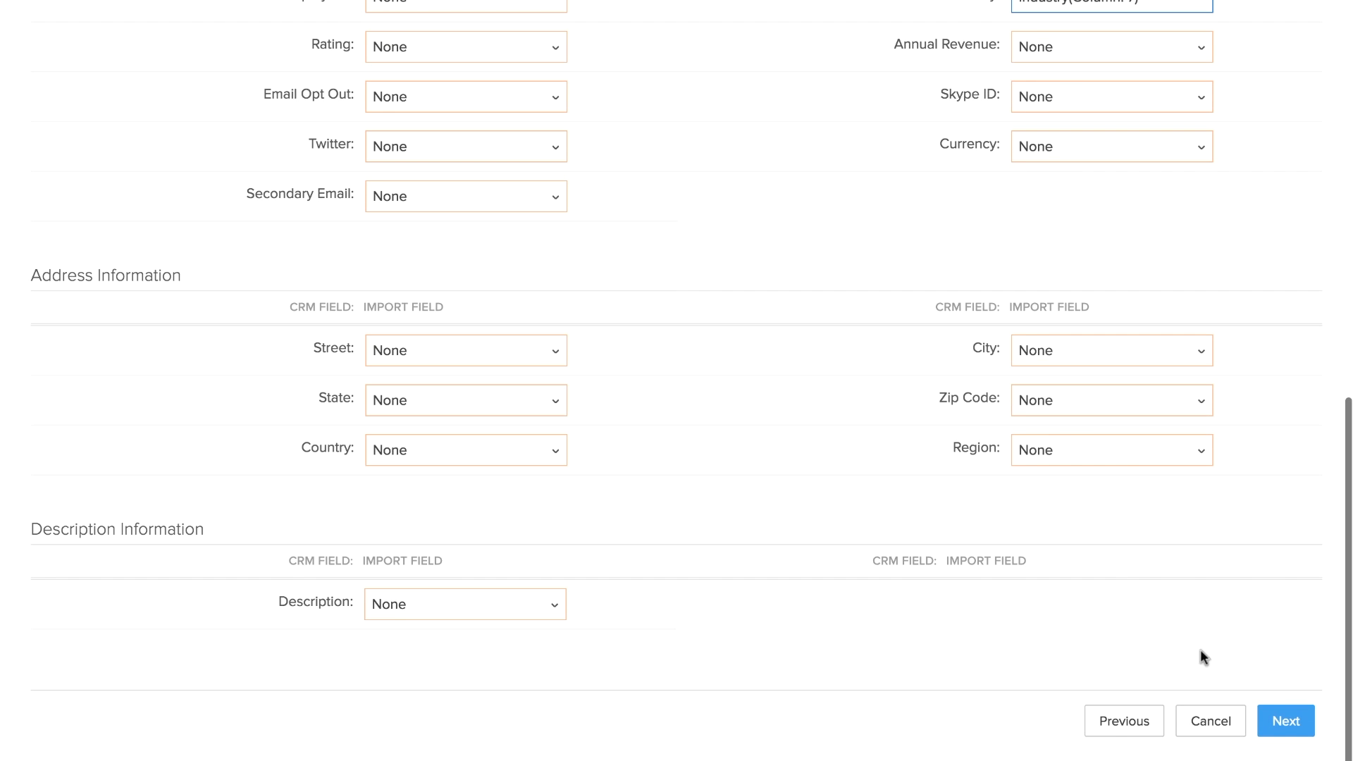
left_click(1282, 720)
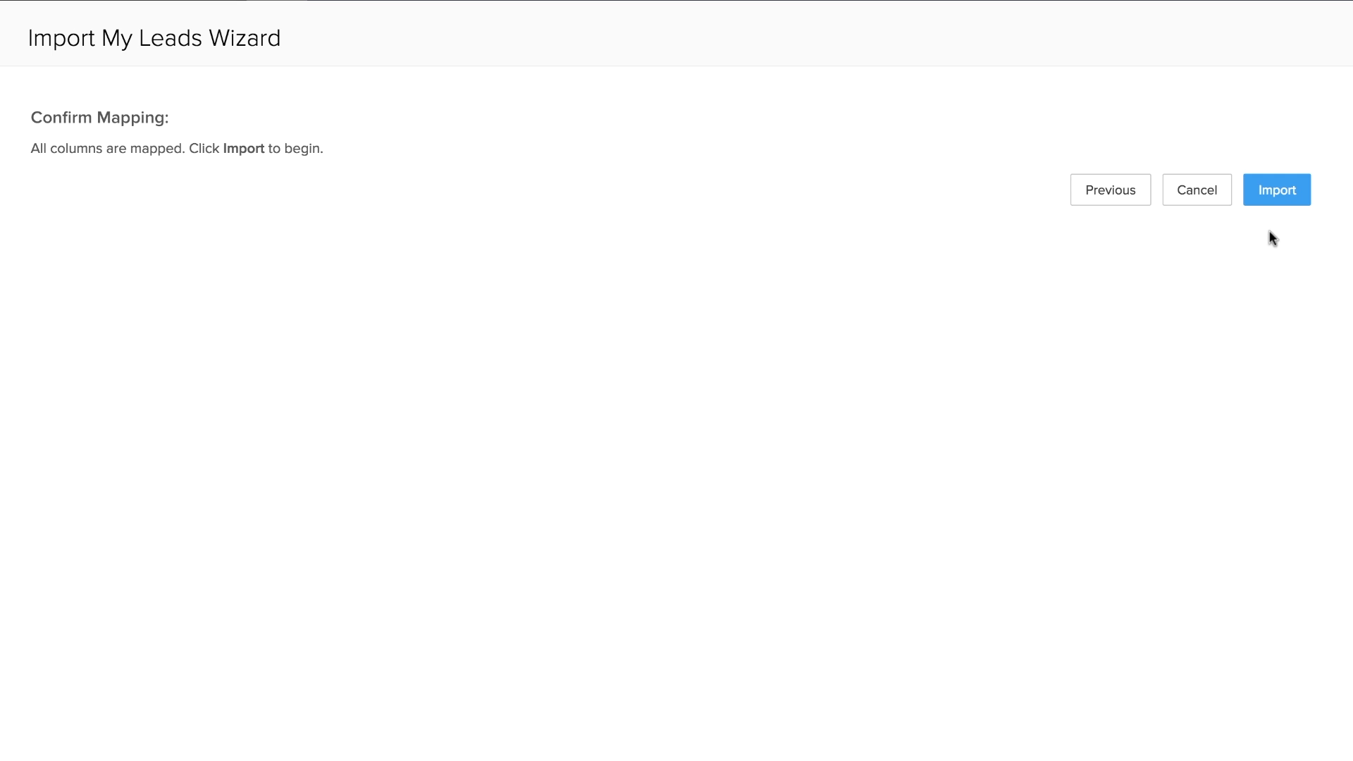
left_click(1264, 198)
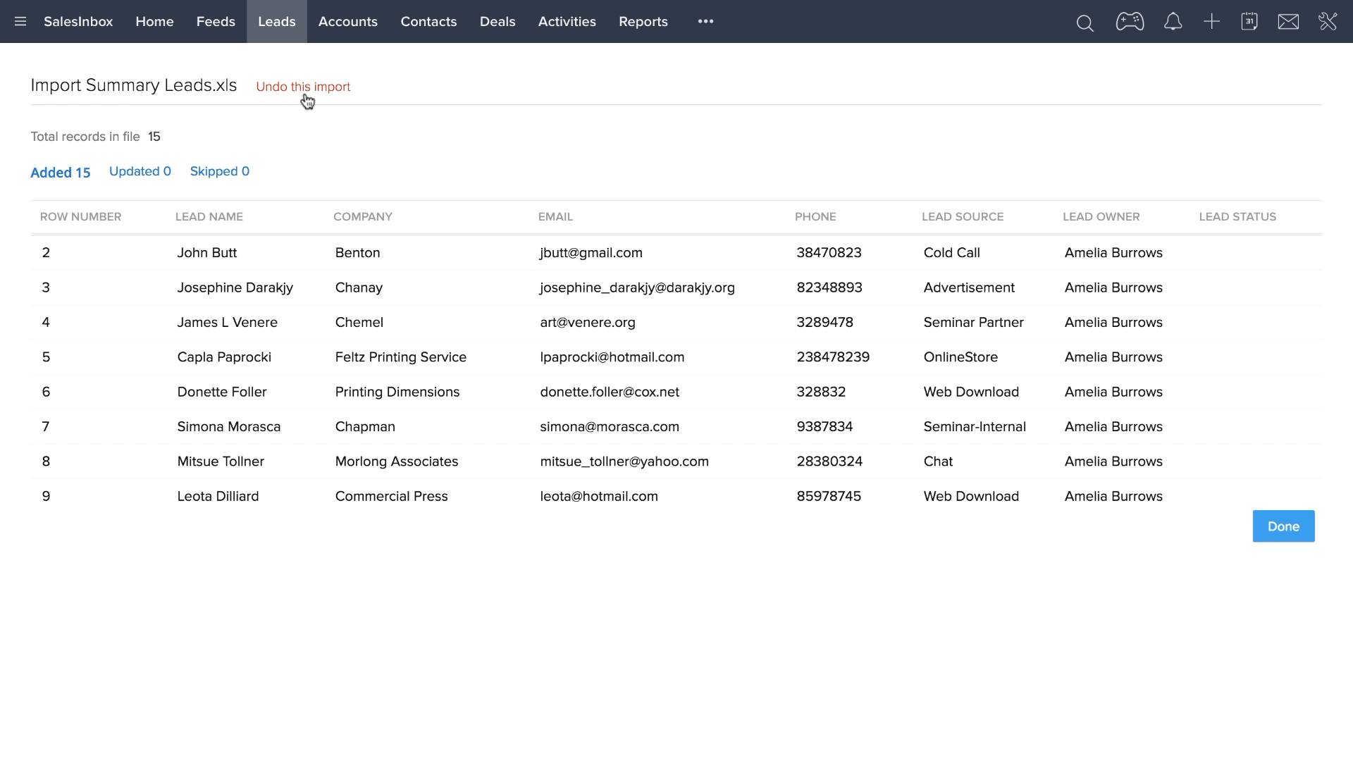
- Open the leads list and switch it to the Today's Leads view
left_click(277, 32)
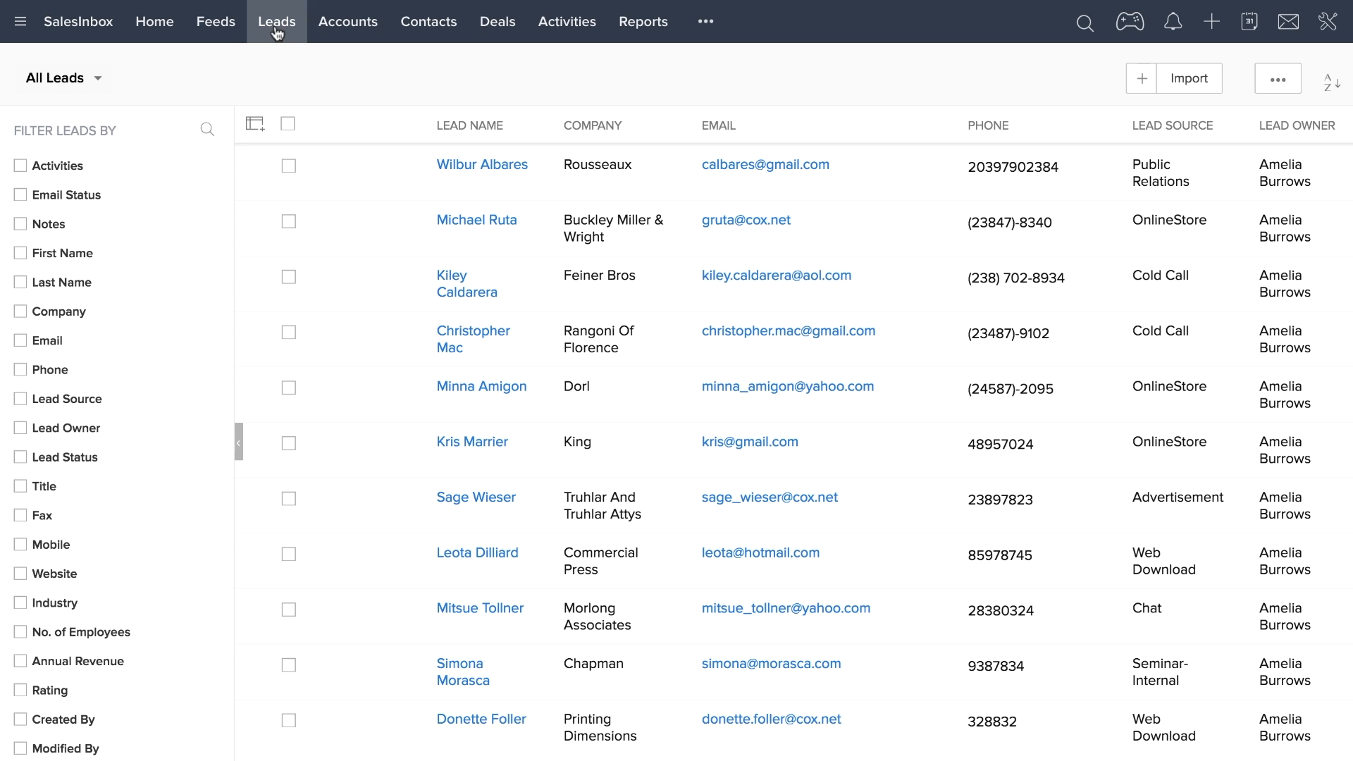
left_click(84, 83)
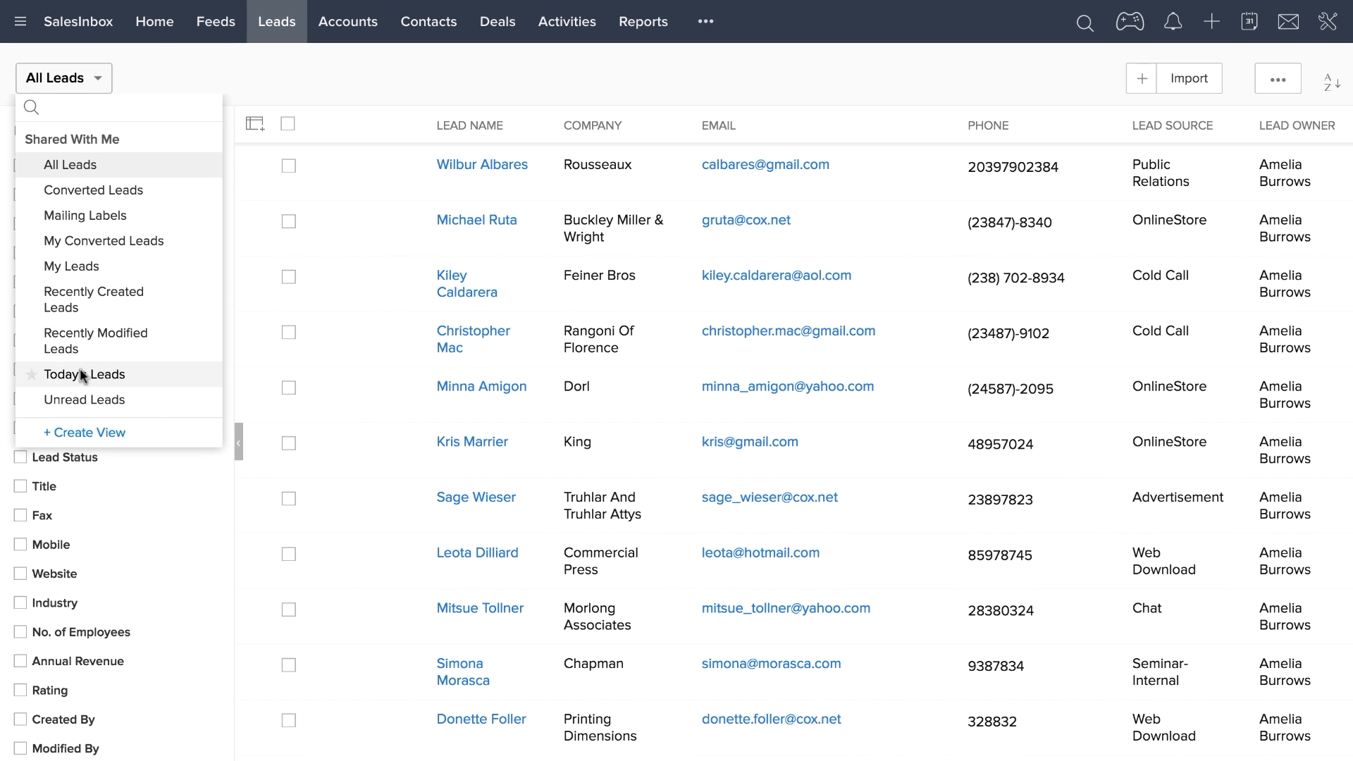
left_click(80, 369)
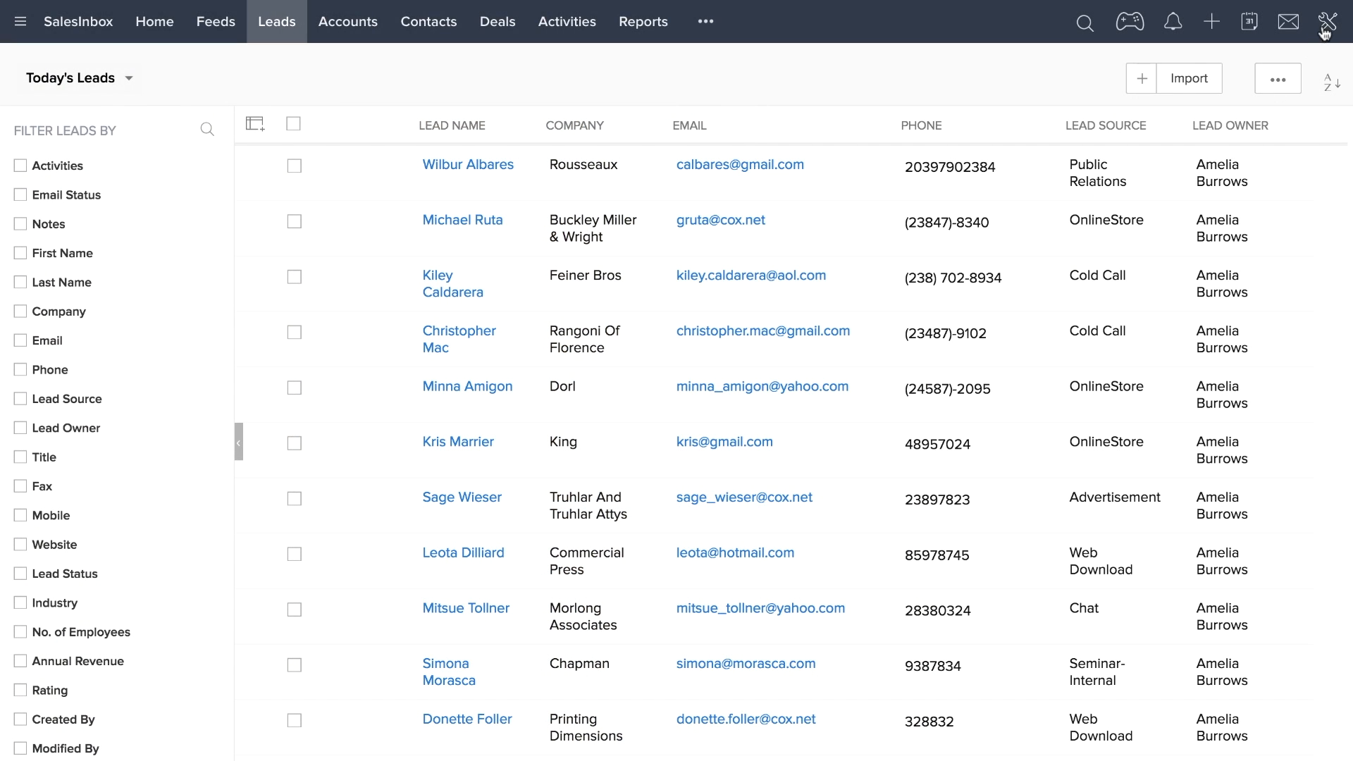
- Open the email templates in Setup and look for the Welcome Email template for leads
left_click(1323, 34)
left_click(1257, 57)
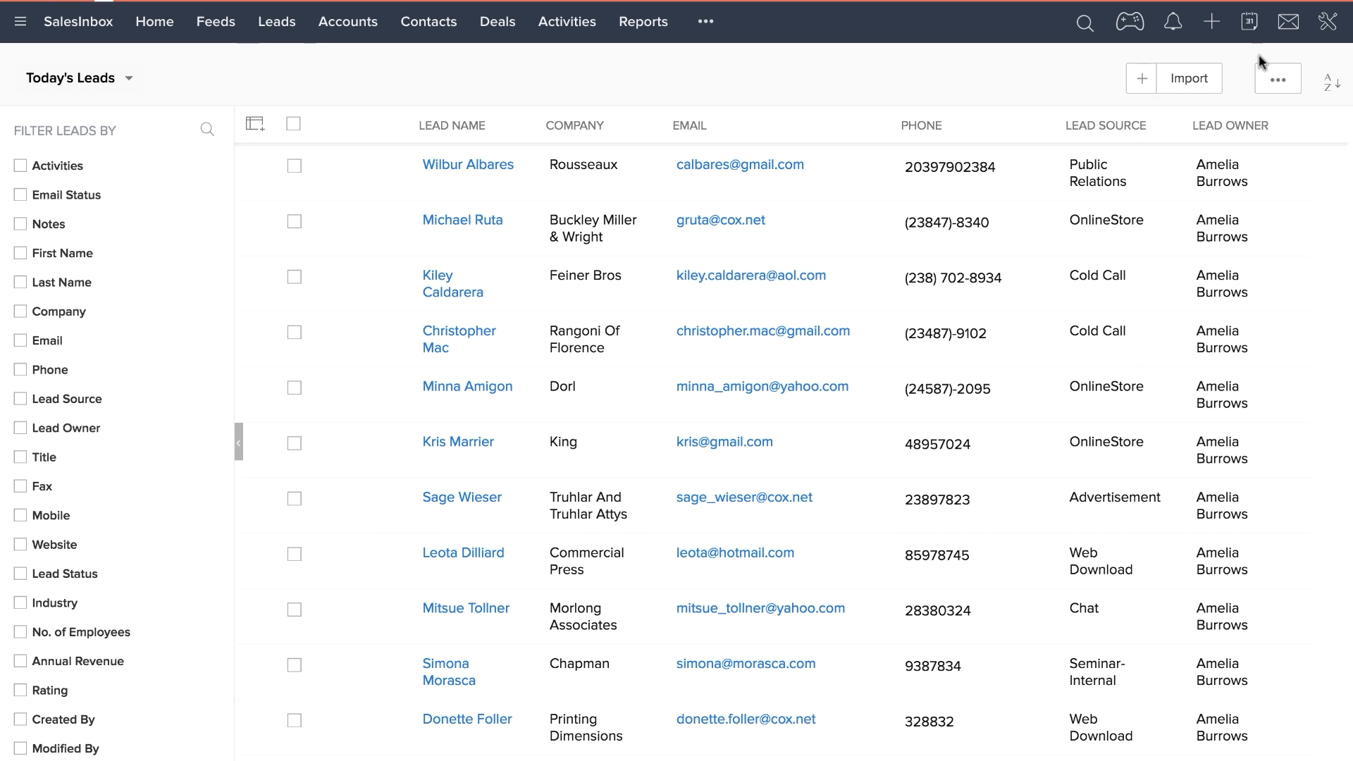
left_click(860, 261)
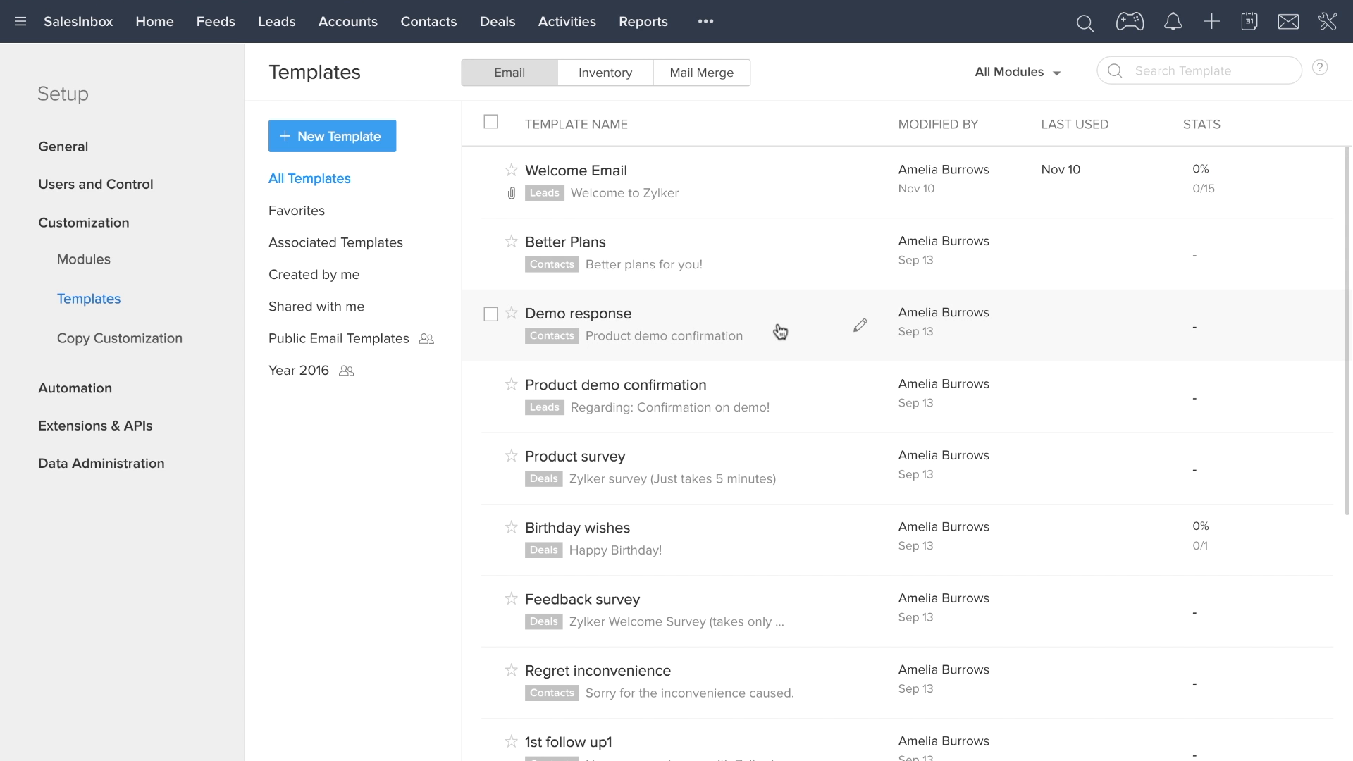
scroll(767, 434, "down", 1)
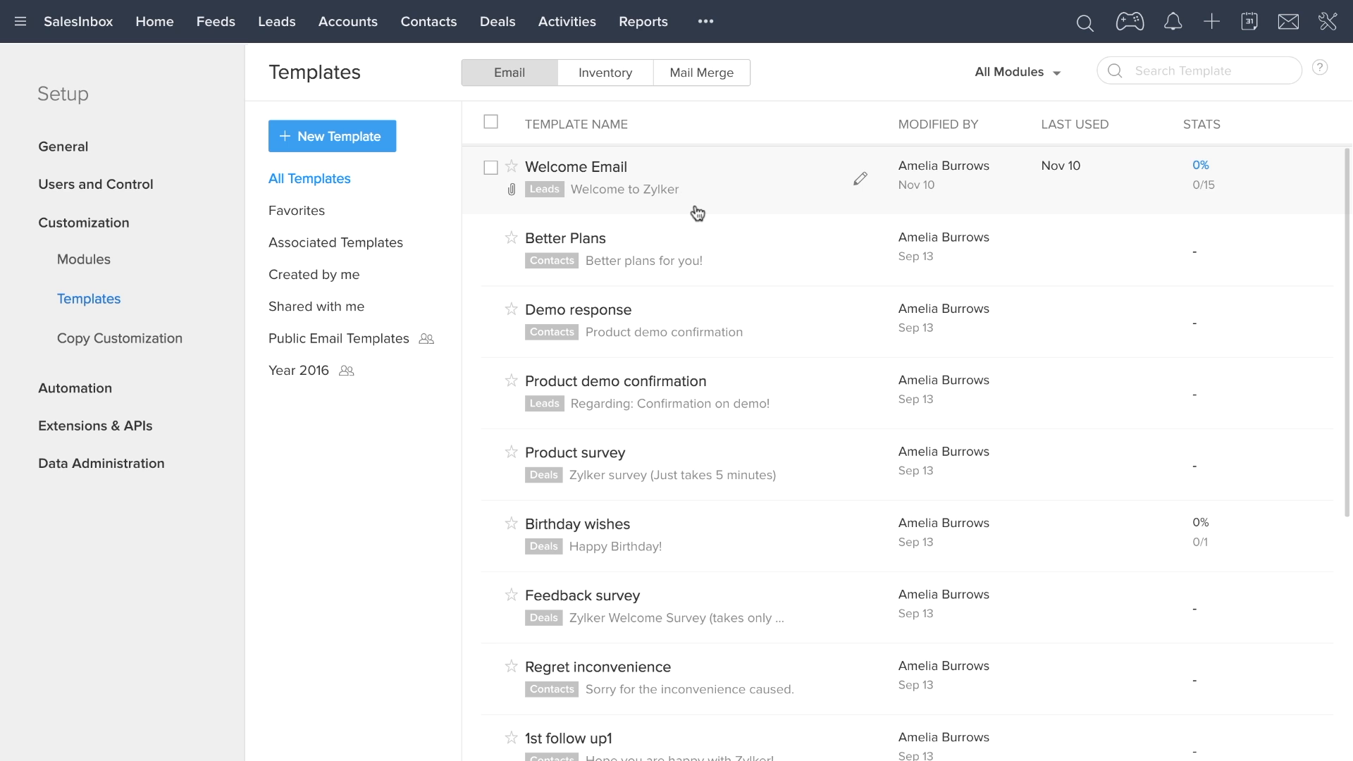
scroll(698, 212, "up", 1)
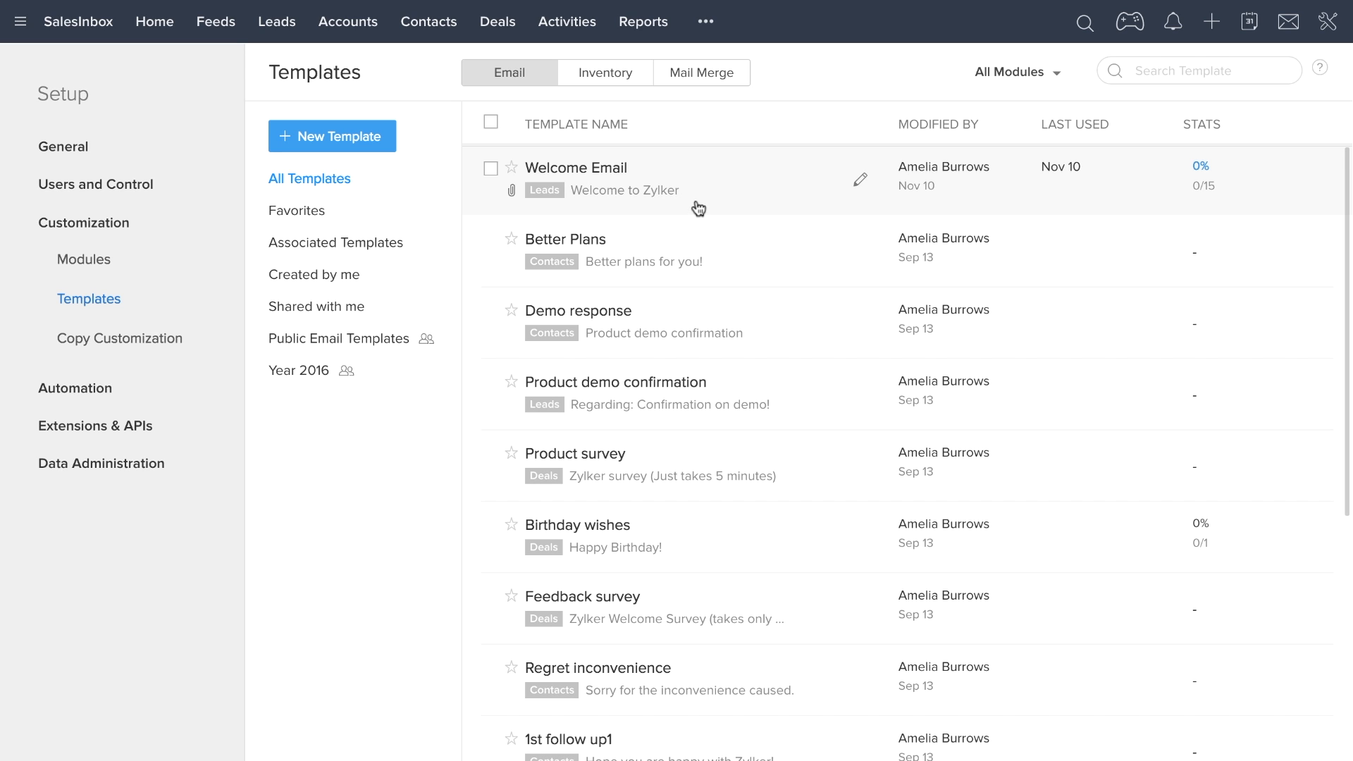
- Send the Welcome Email template to all leads in the Today's Leads view
left_click(268, 20)
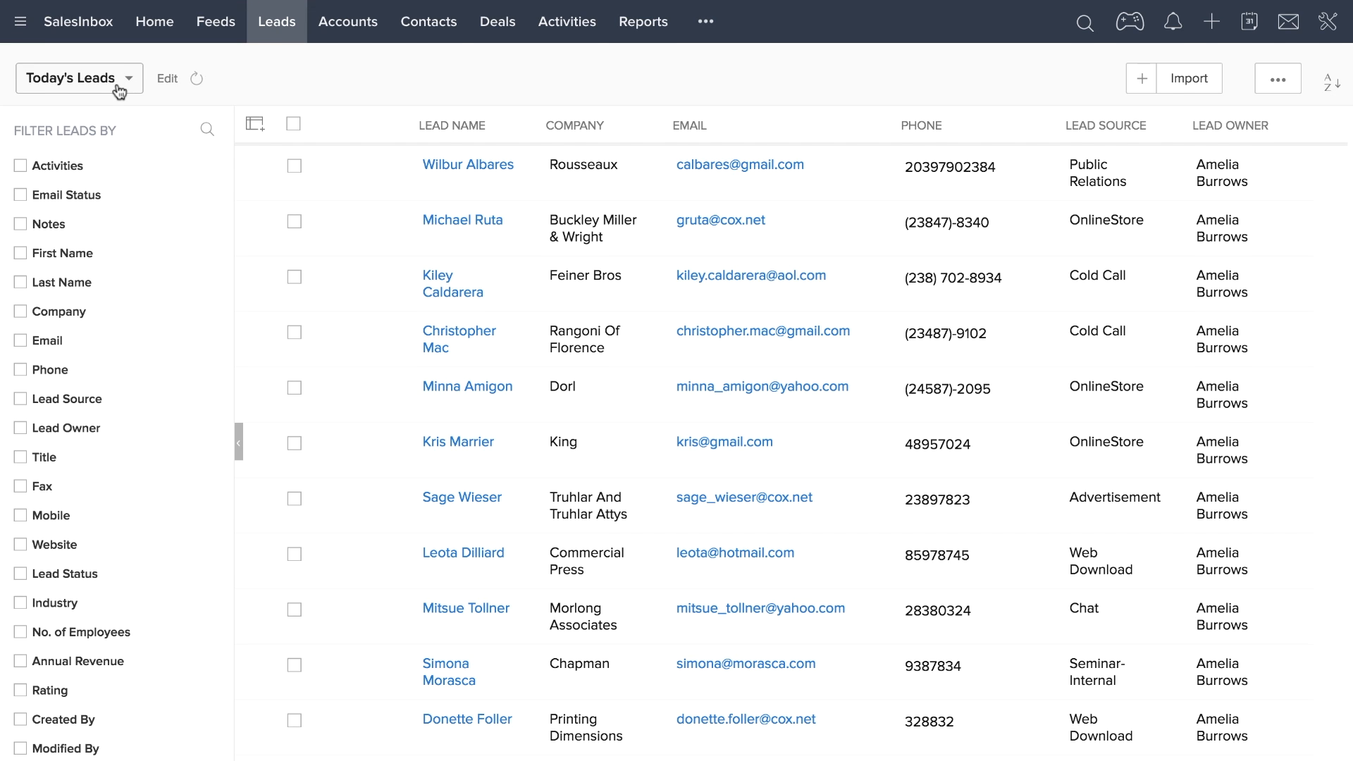
left_click(293, 124)
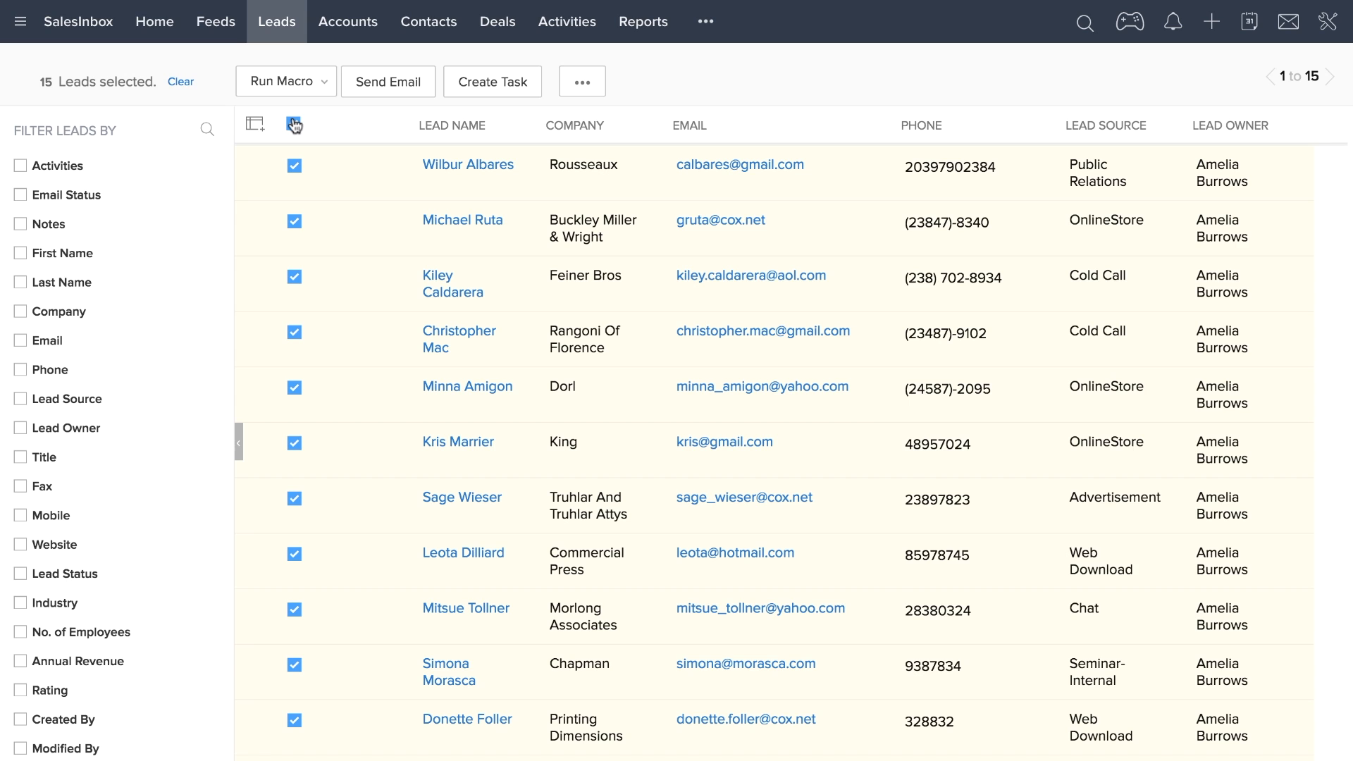
left_click(389, 84)
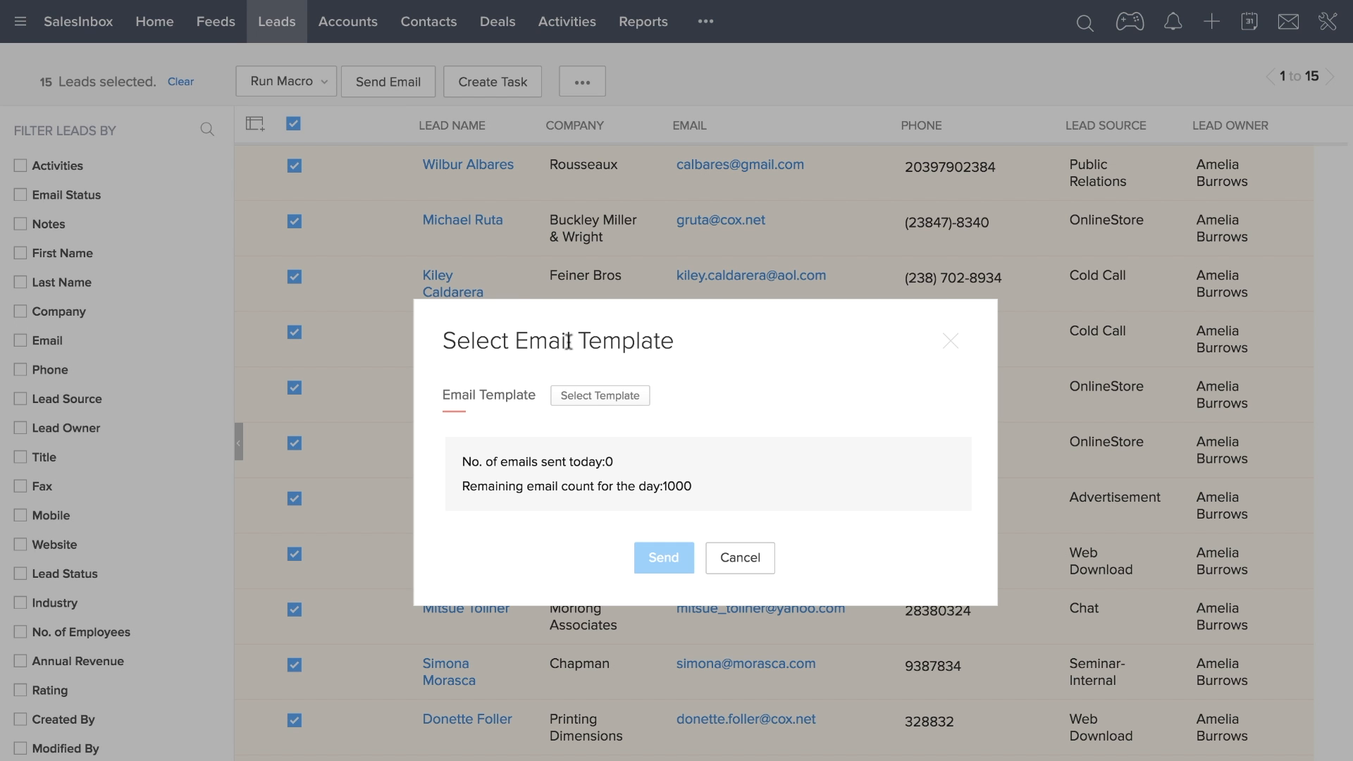
left_click(618, 397)
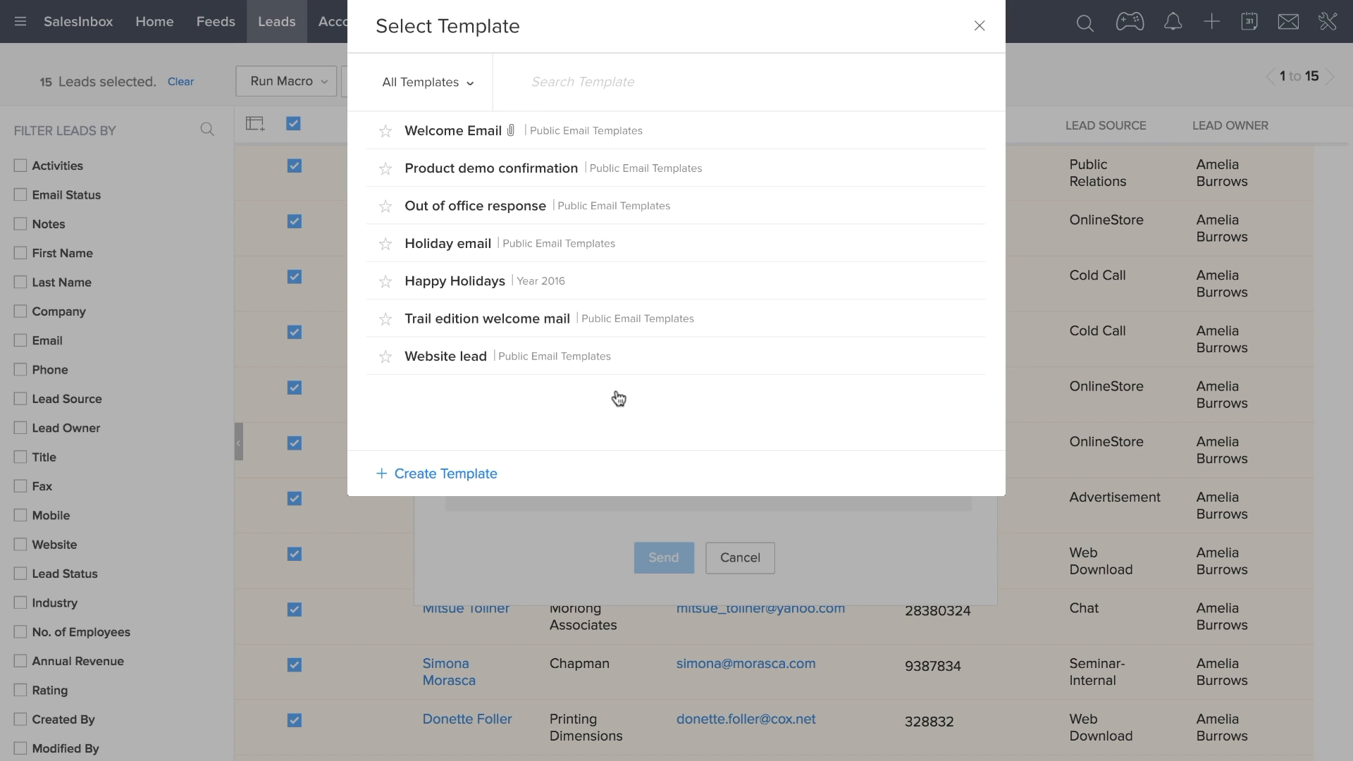
left_click(594, 134)
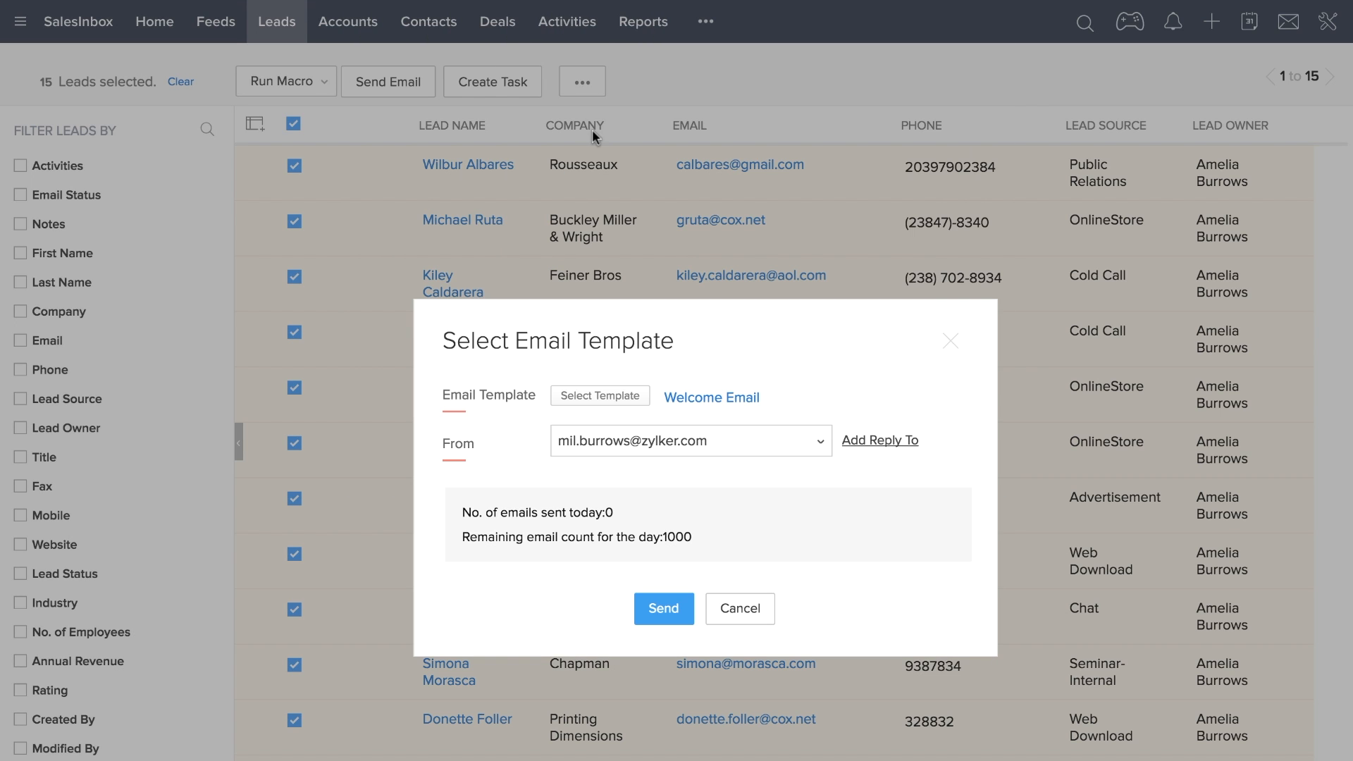
left_click(659, 606)
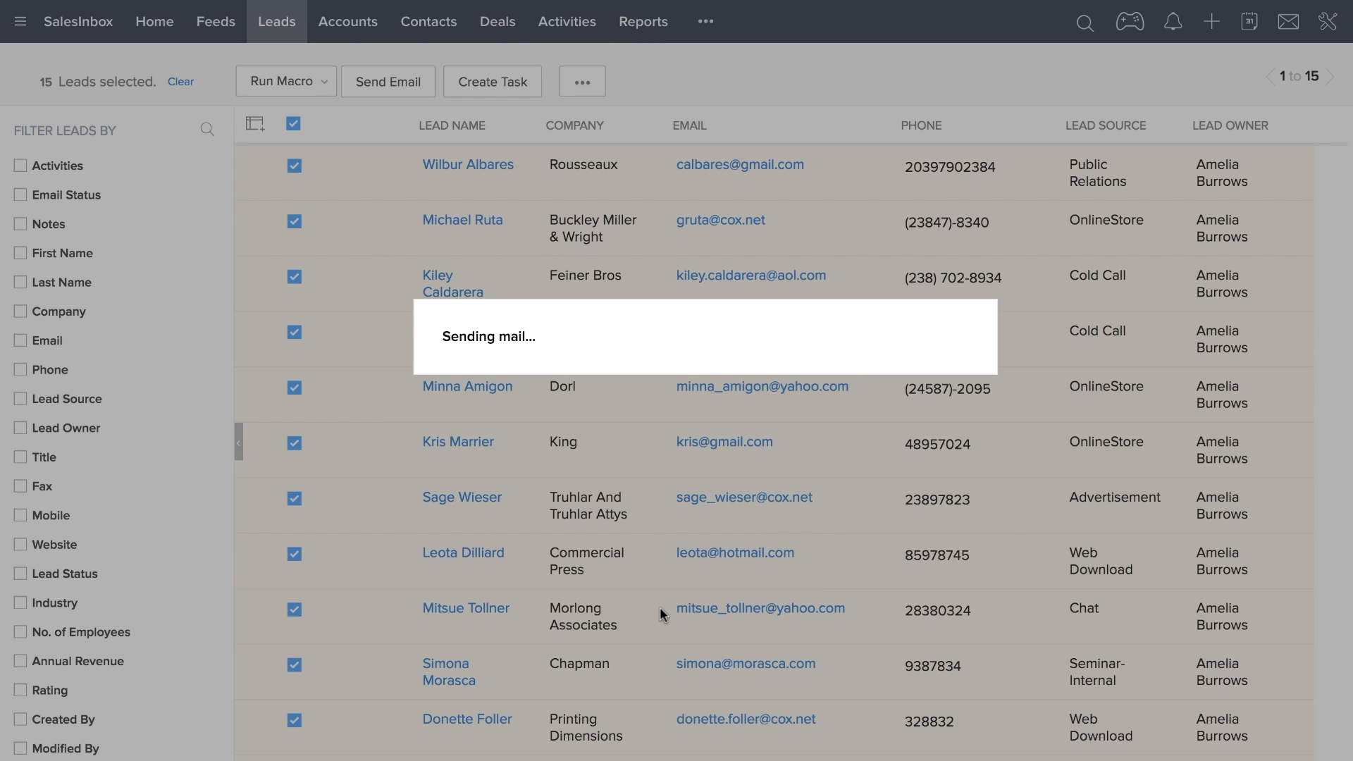
left_click(959, 387)
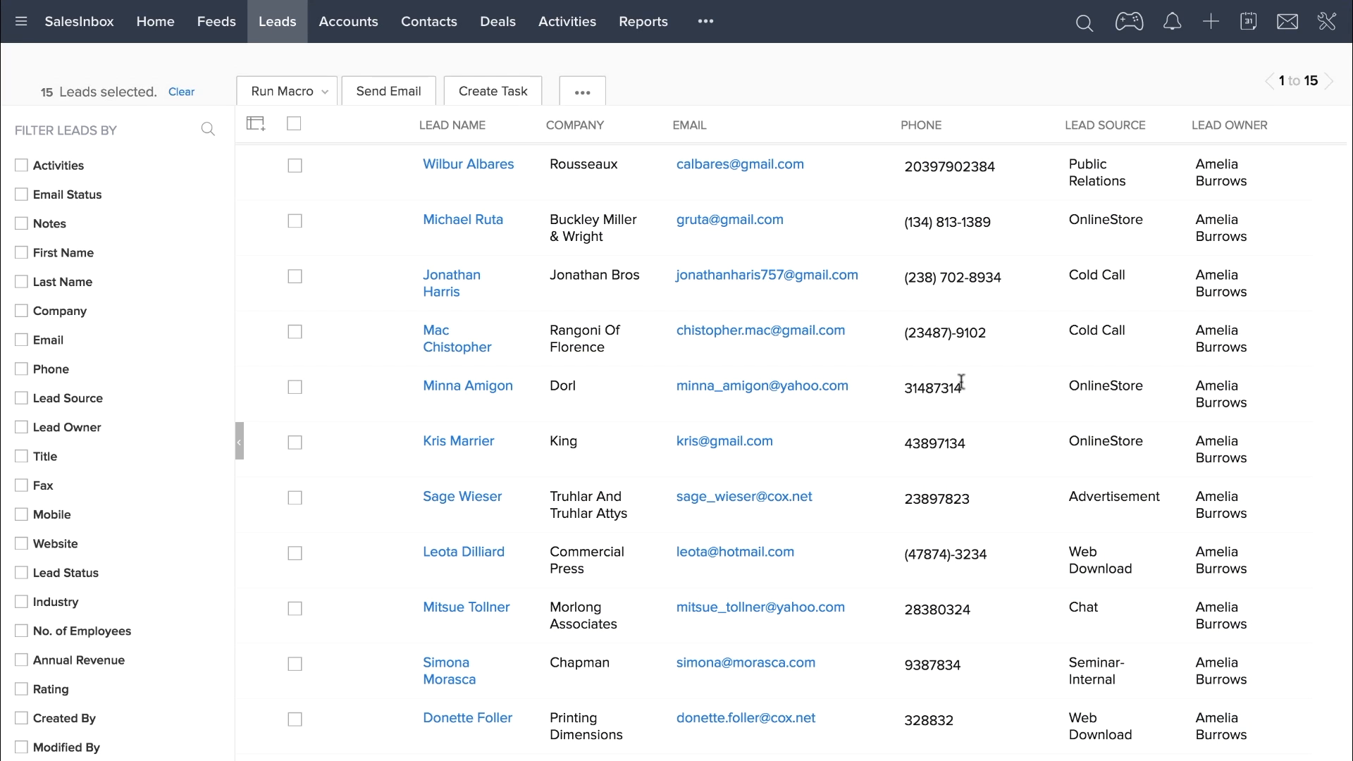
- Open the Jonathan Bros lead's record and use the filter of its Emails section
left_click(442, 282)
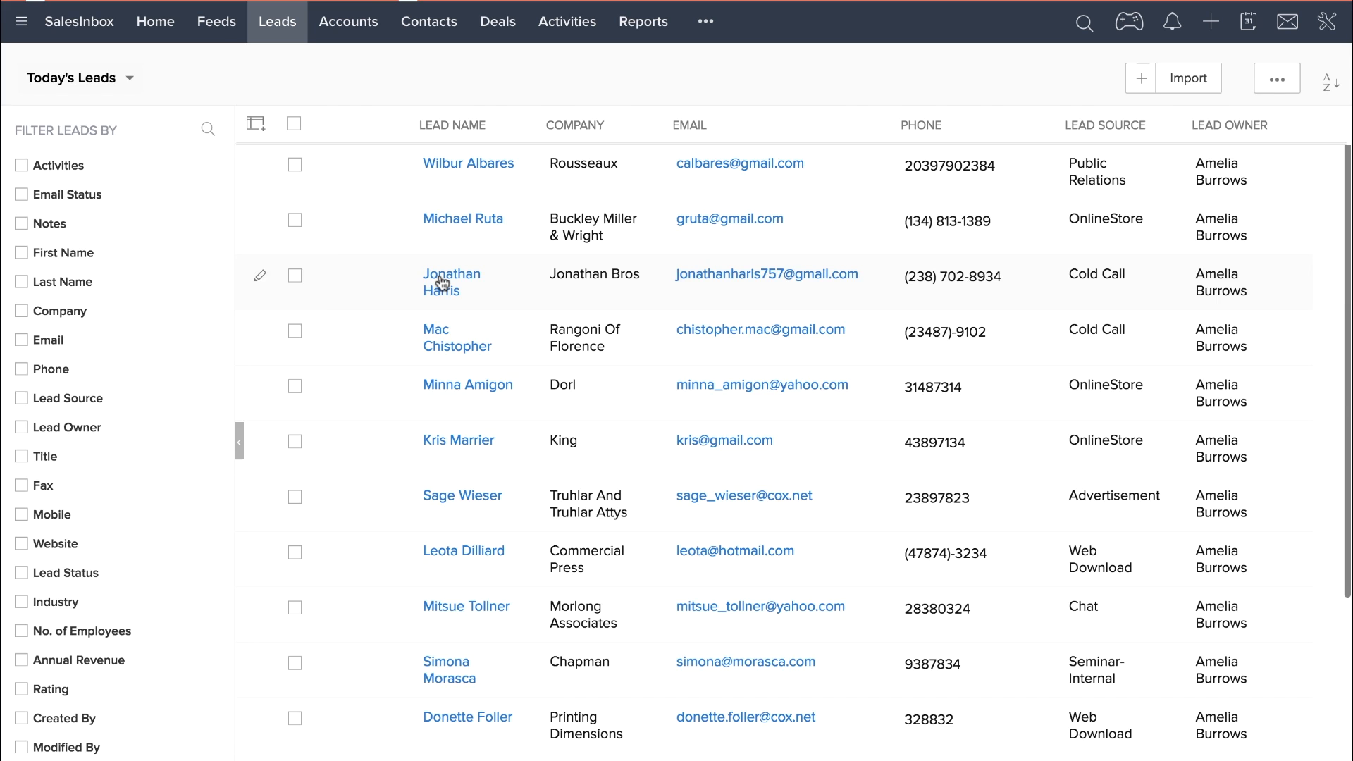
scroll(442, 271, "down", 15)
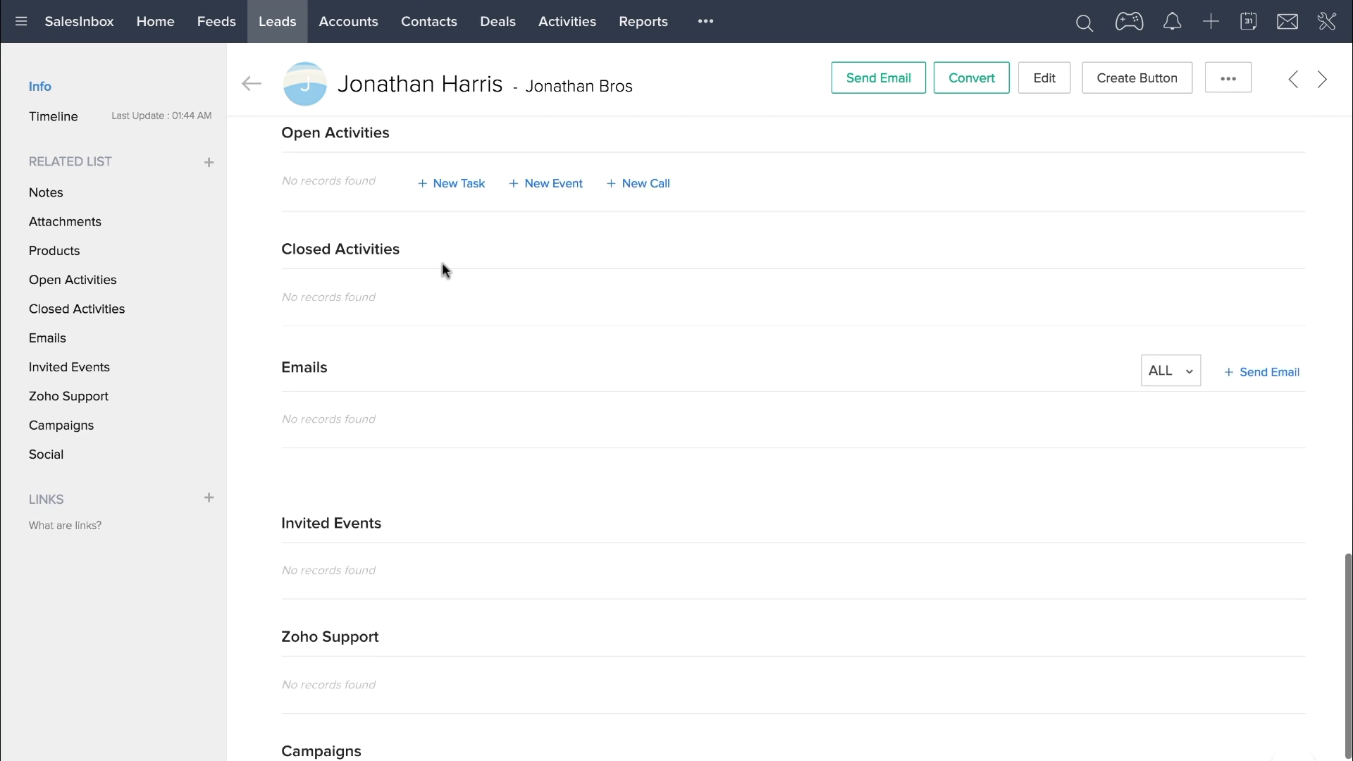
scroll(442, 270, "down", 1)
left_click(1166, 307)
left_click(1190, 339)
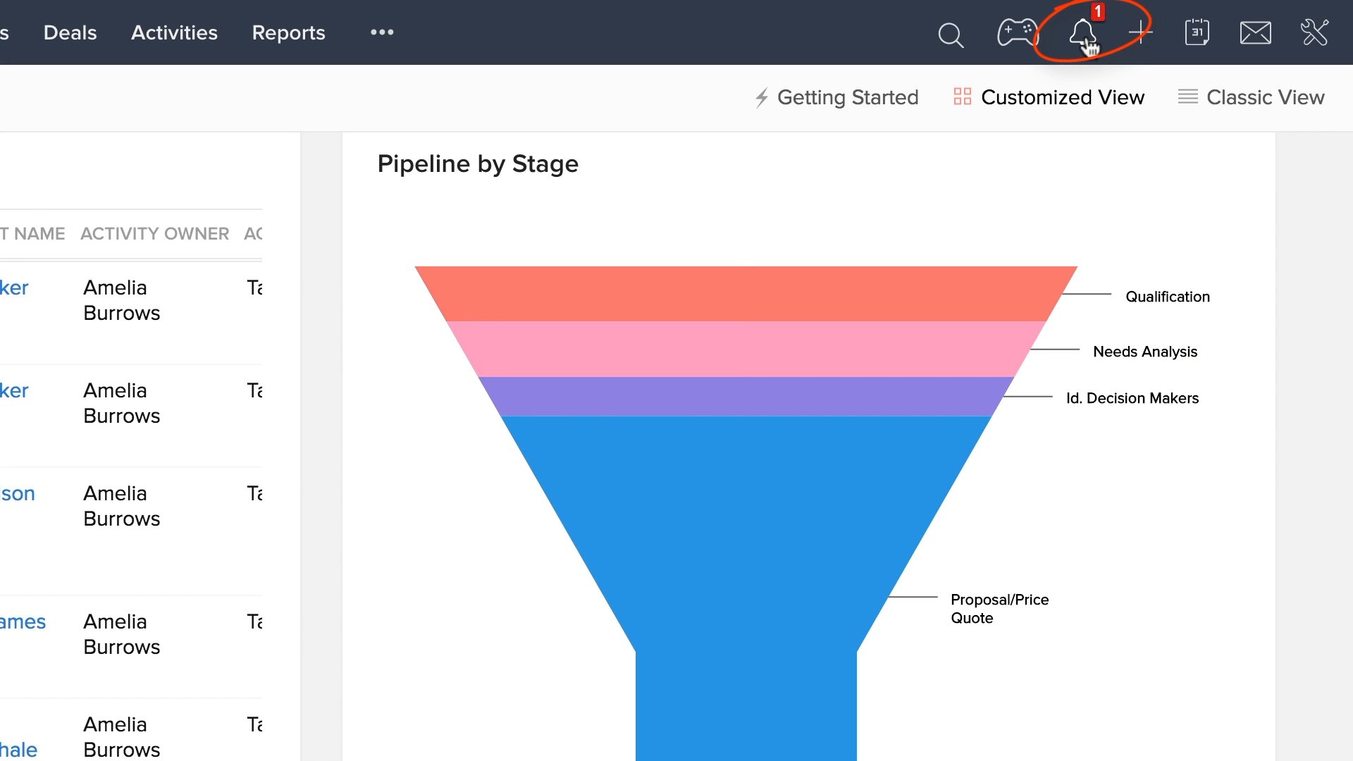
left_click(1085, 36)
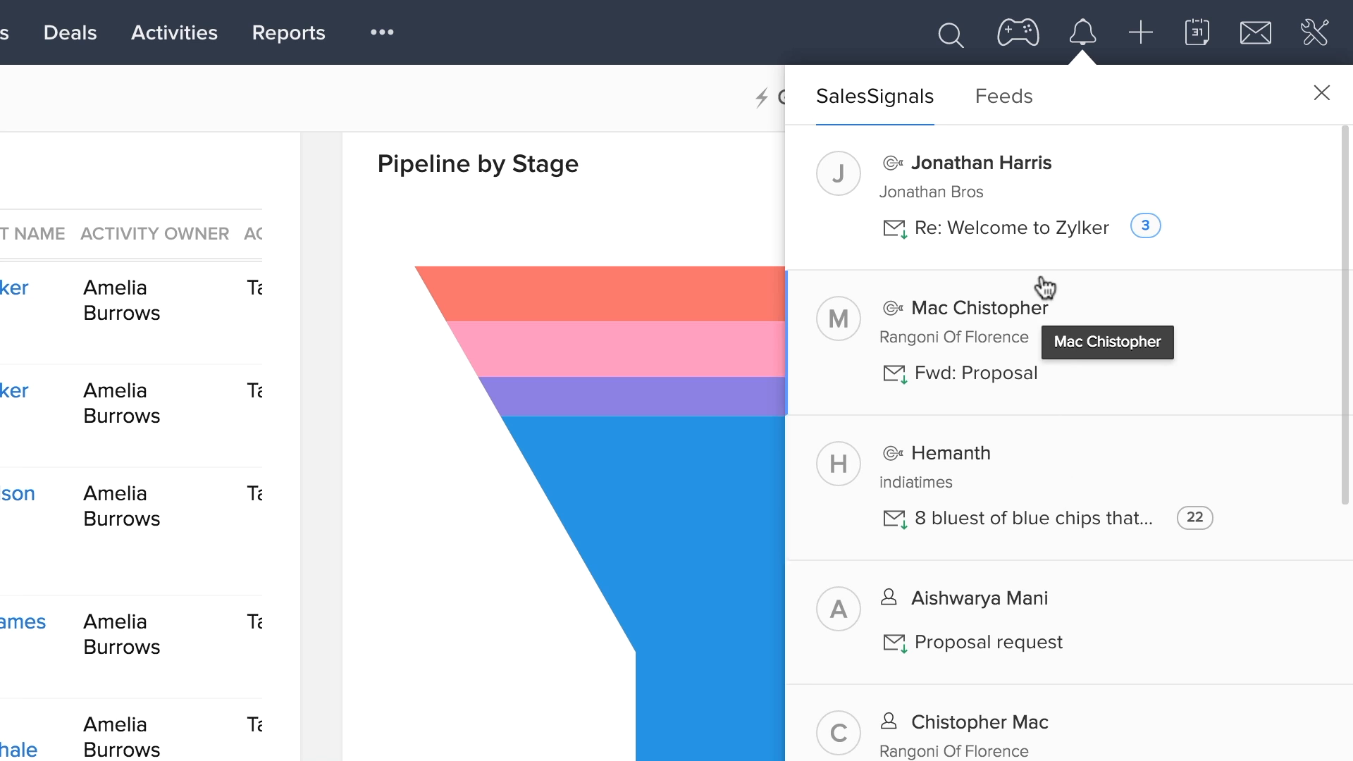
left_click(1040, 193)
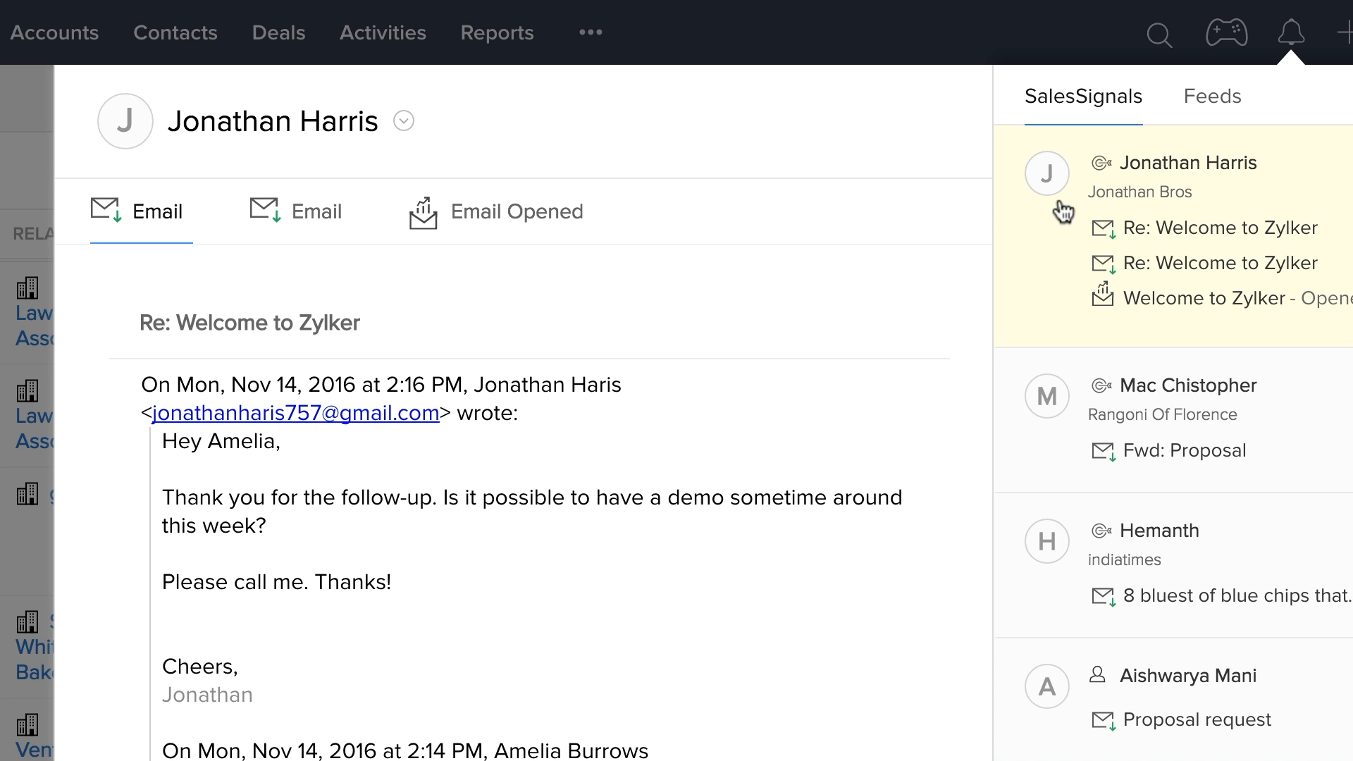
left_click(1183, 169)
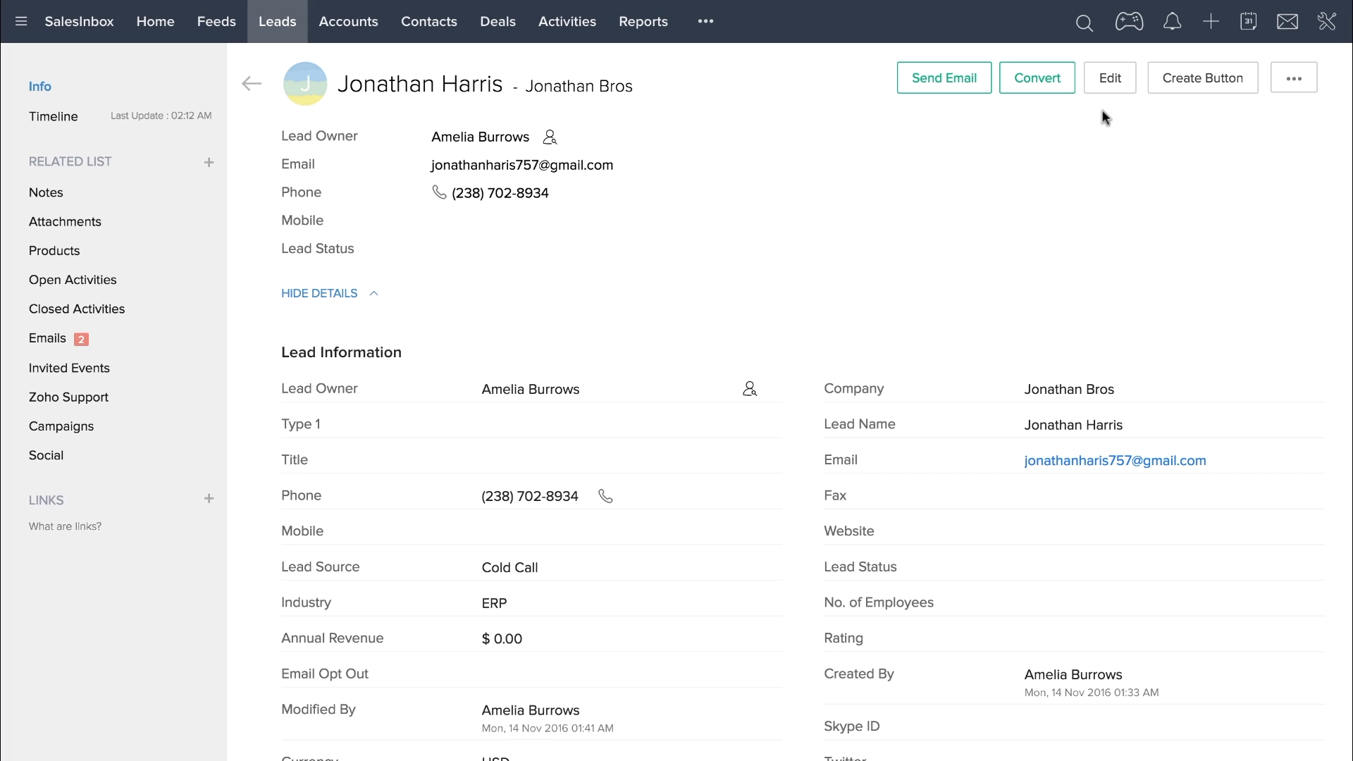
- Start a new event for the Jonathan Bros lead titled Demo, beginning at 06:00 PM on 11/14/2016
scroll(682, 510, "down", 15)
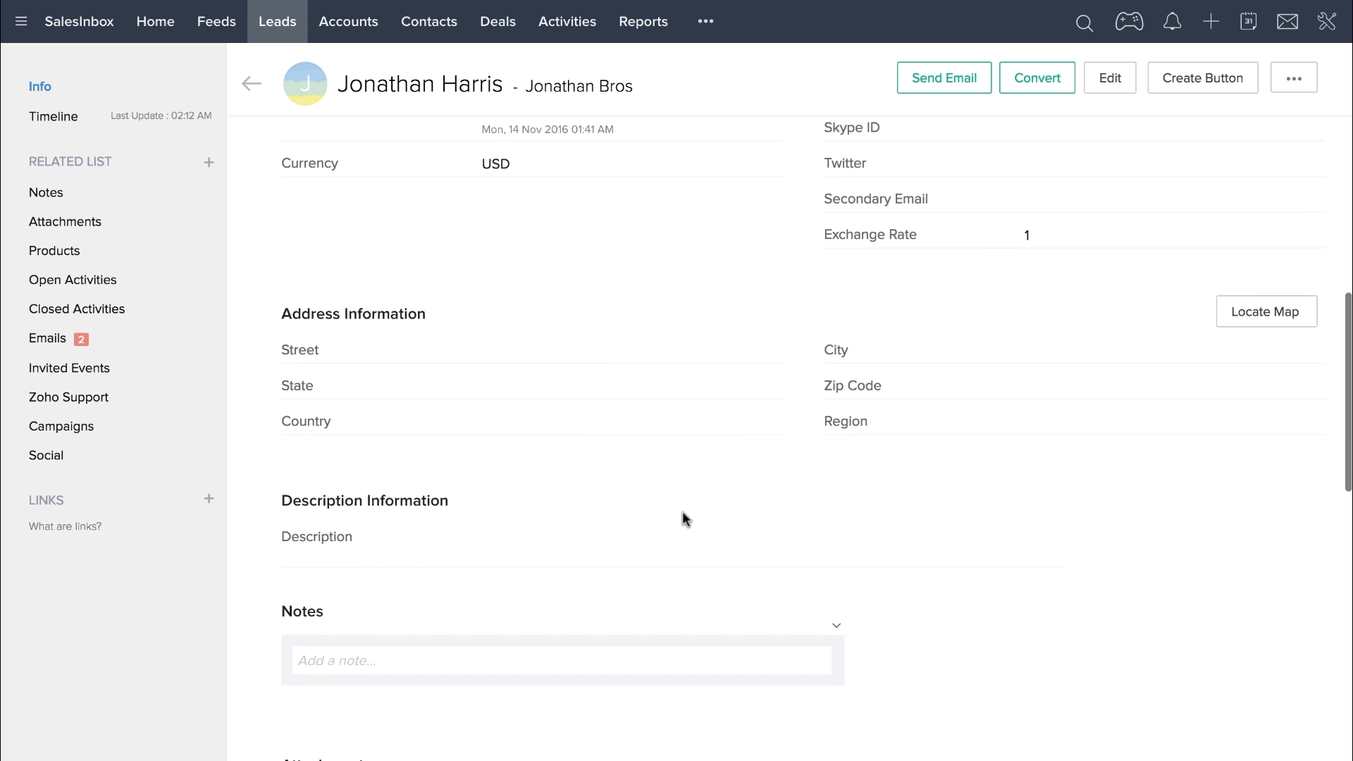
scroll(682, 510, "down", 3)
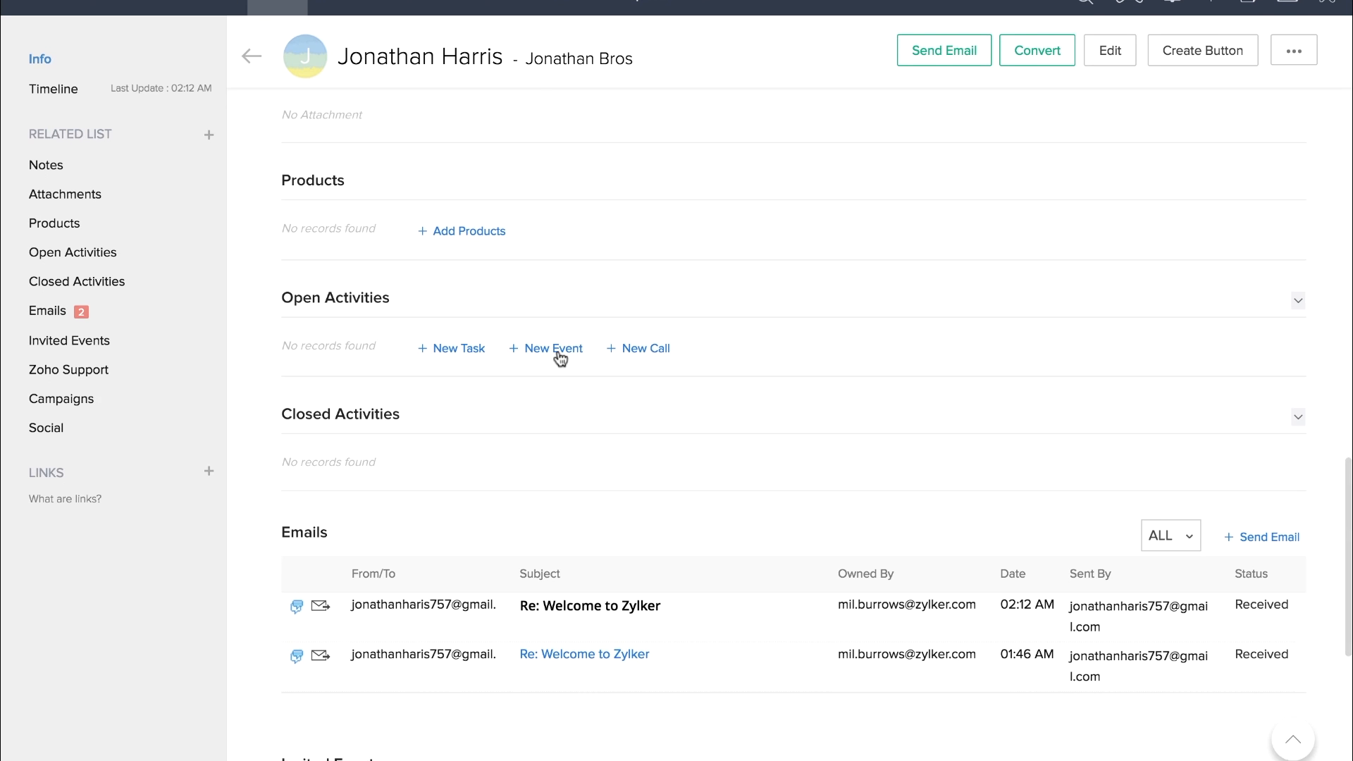
left_click(558, 349)
type("Demo")
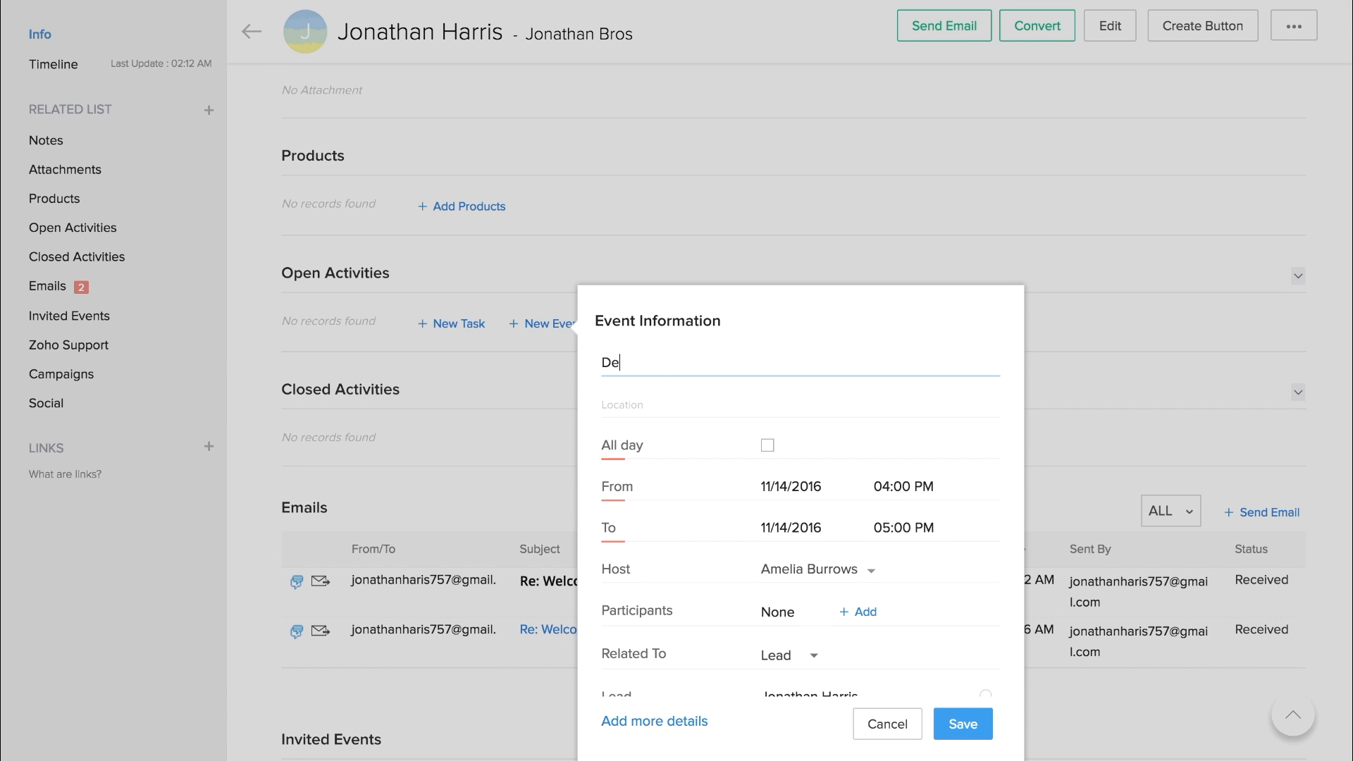
left_click(905, 488)
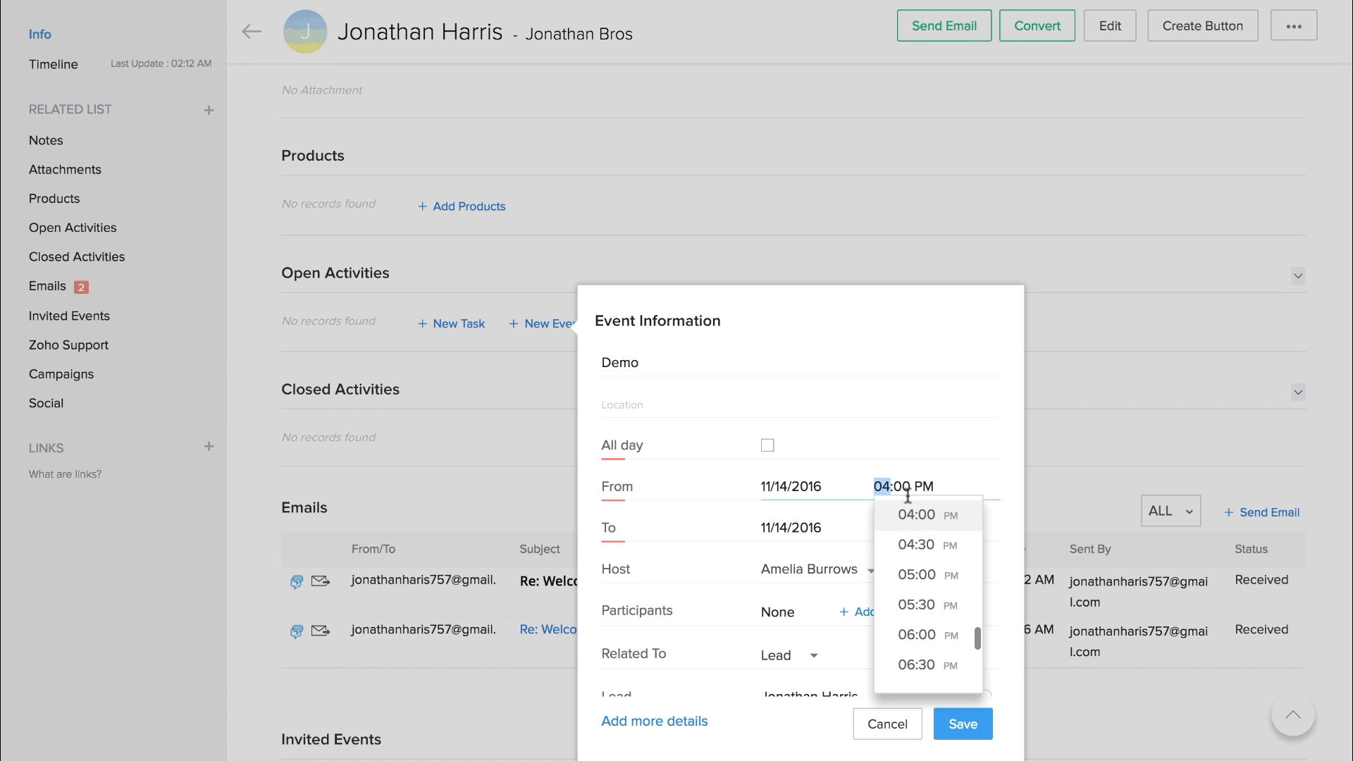
left_click(916, 547)
- Choose a reminder for the Demo event and save the event
scroll(920, 538, "down", 2)
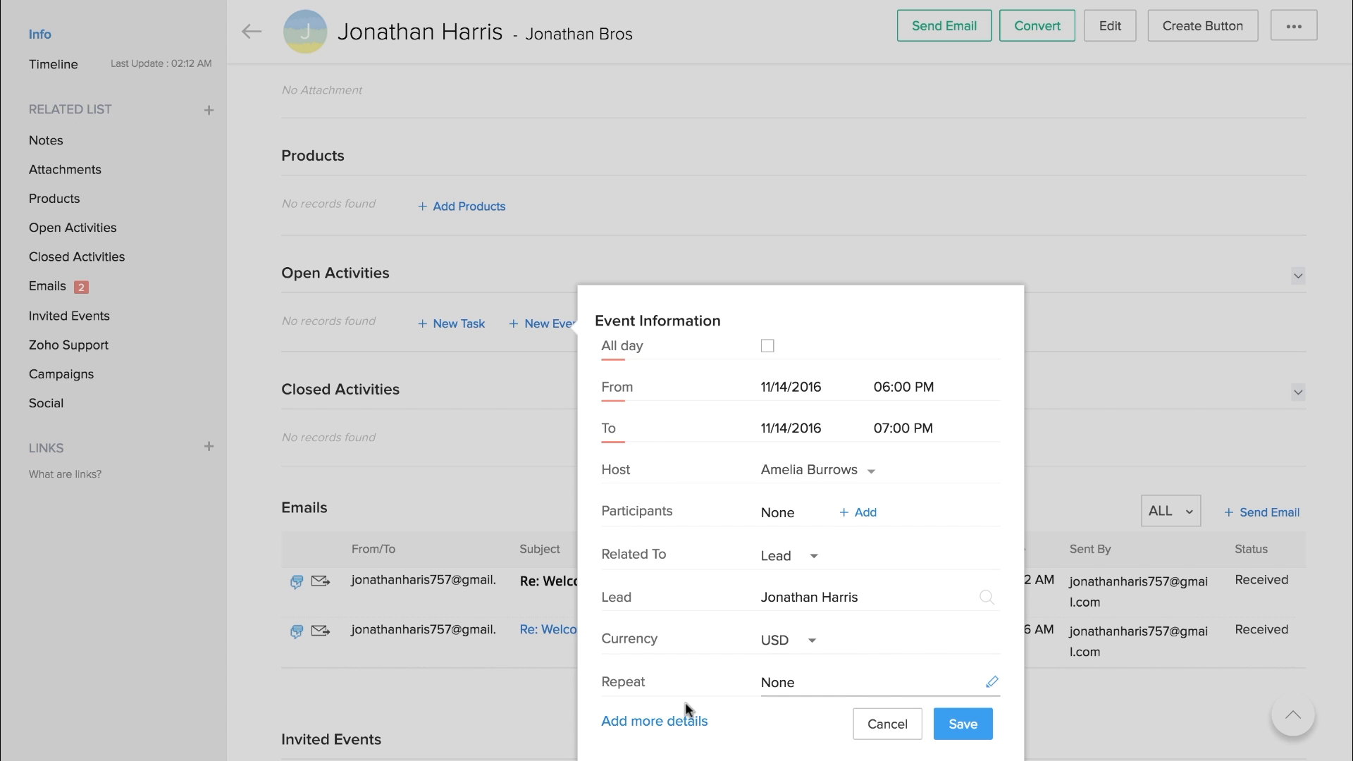
scroll(643, 726, "down", 2)
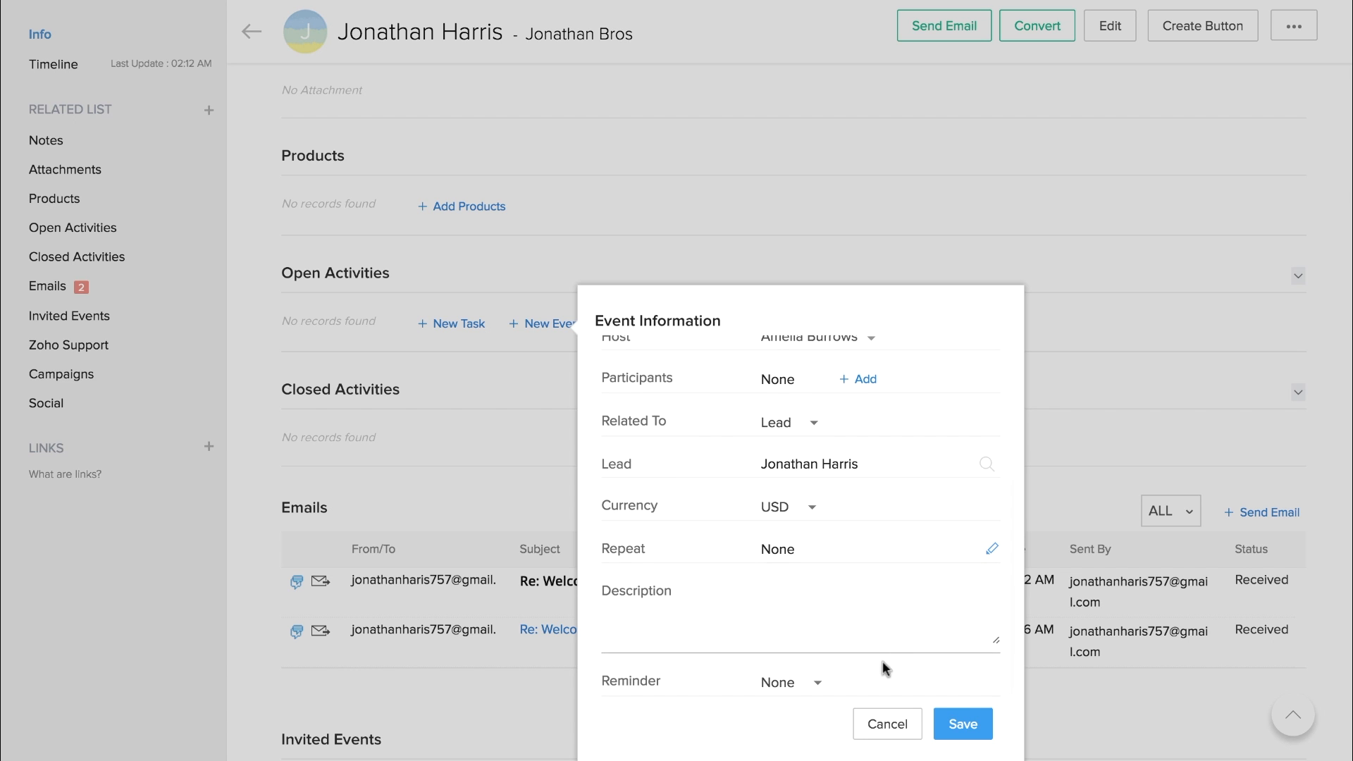
left_click(815, 684)
left_click(846, 610)
left_click(954, 724)
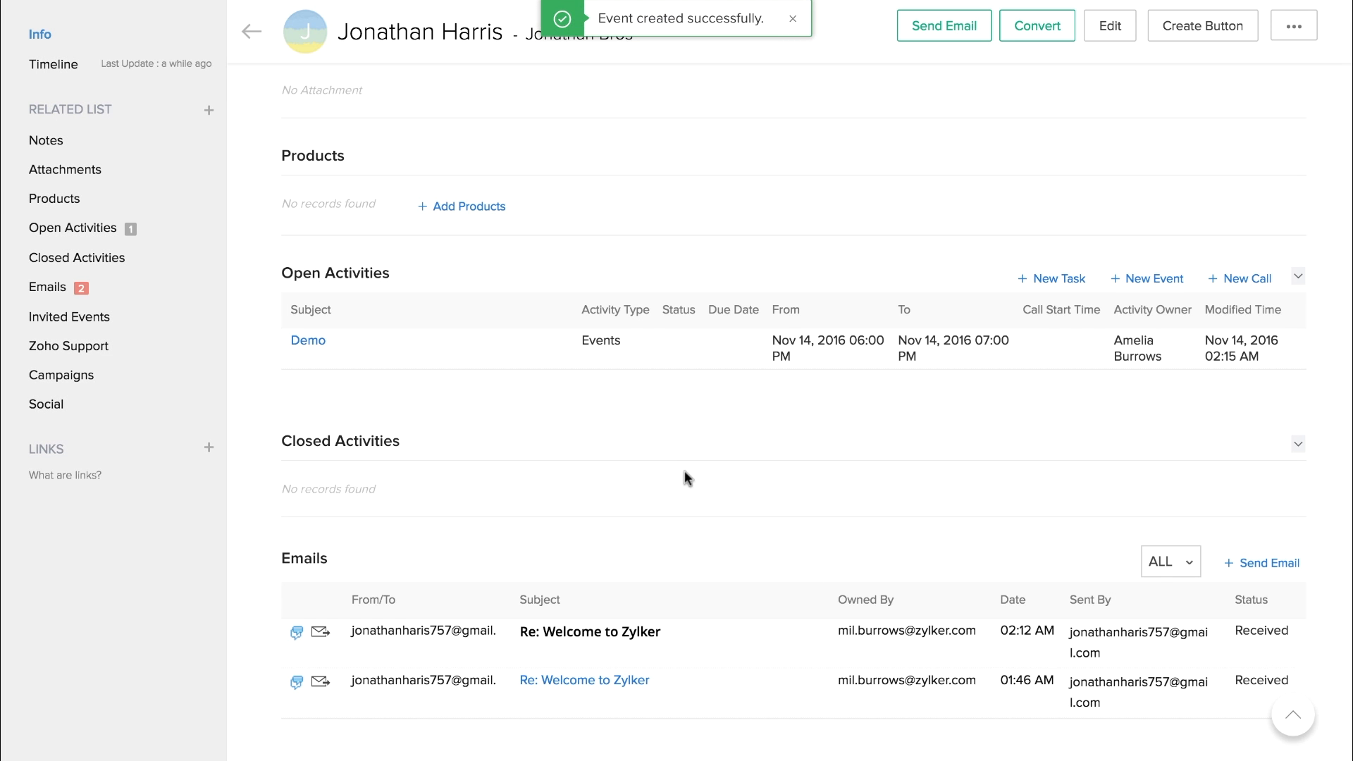
- Add and save a note on the Jonathan Bros lead: "The lead requested a demo. I have followed up and scheduled it."
scroll(654, 447, "up", 5)
left_click(543, 288)
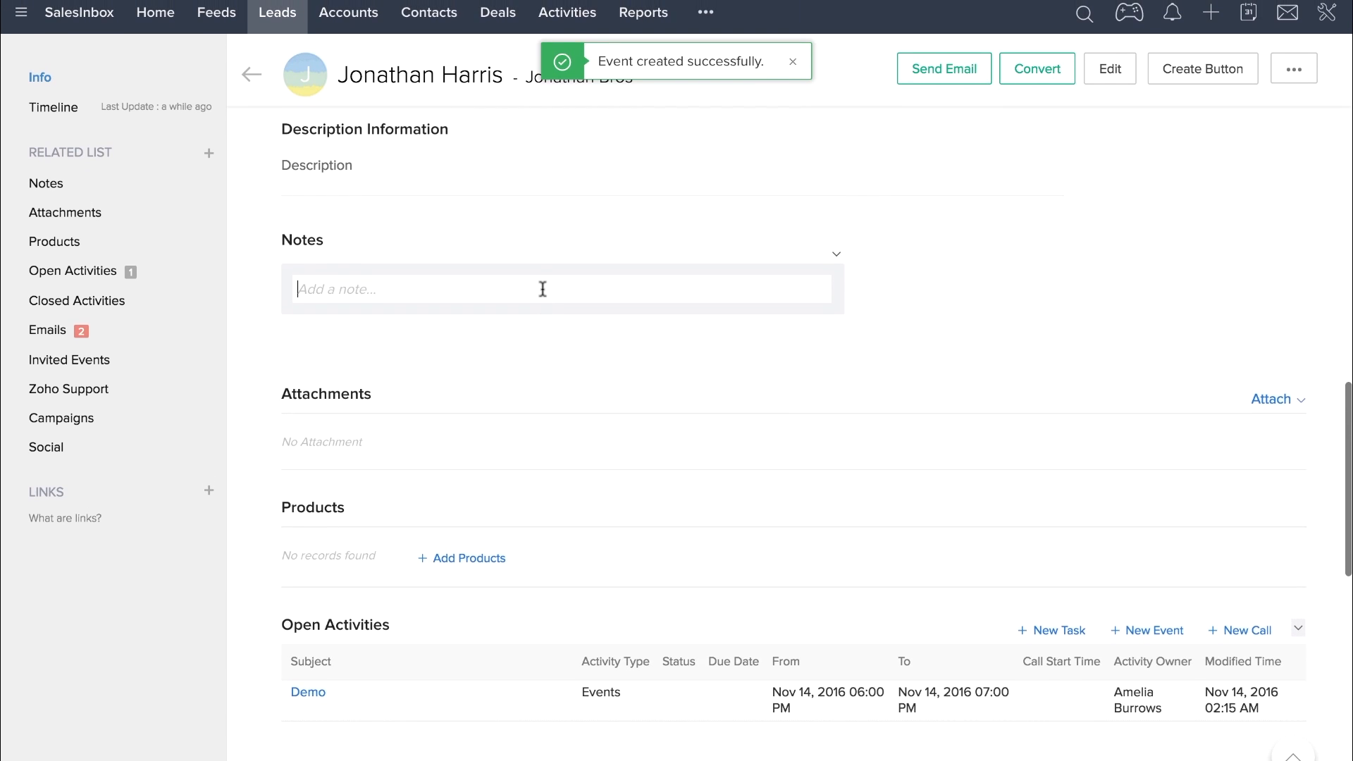
type("The lead ")
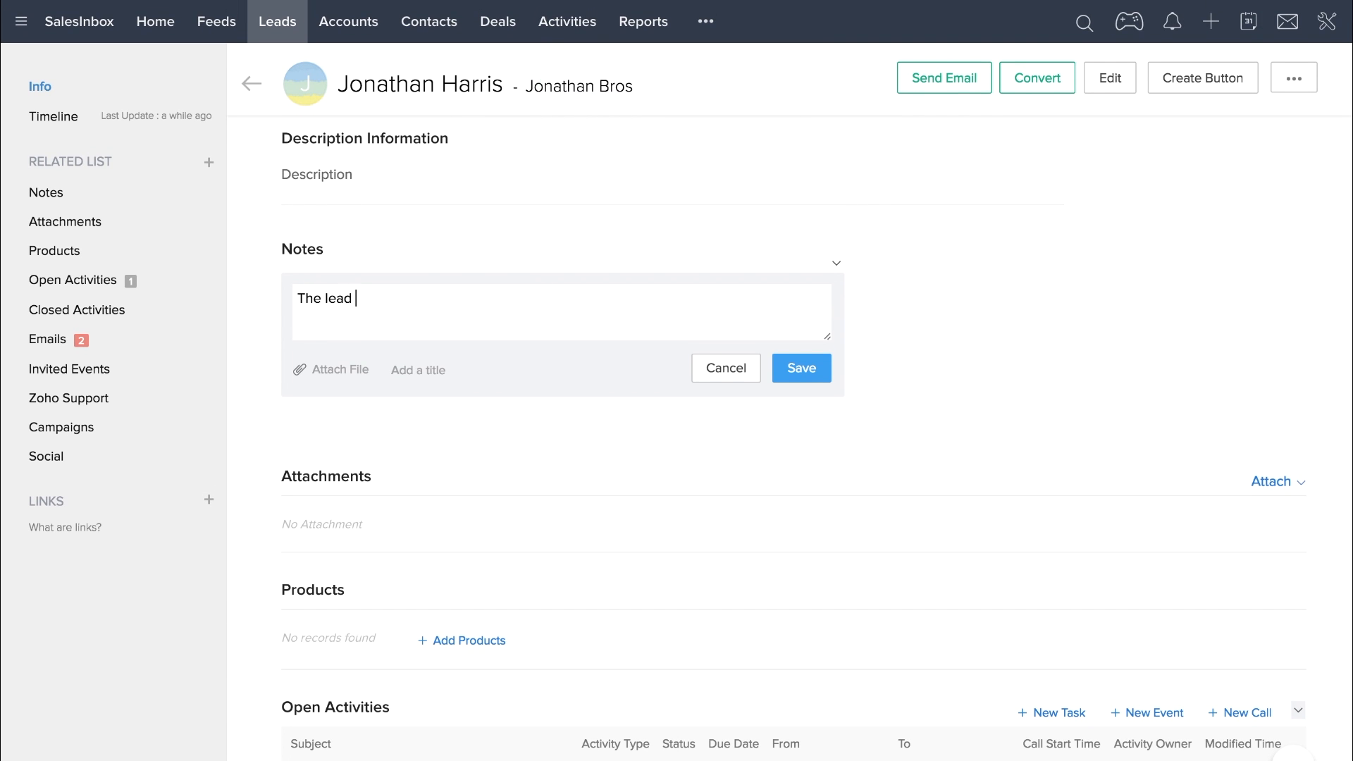
type("requested a demo. I have")
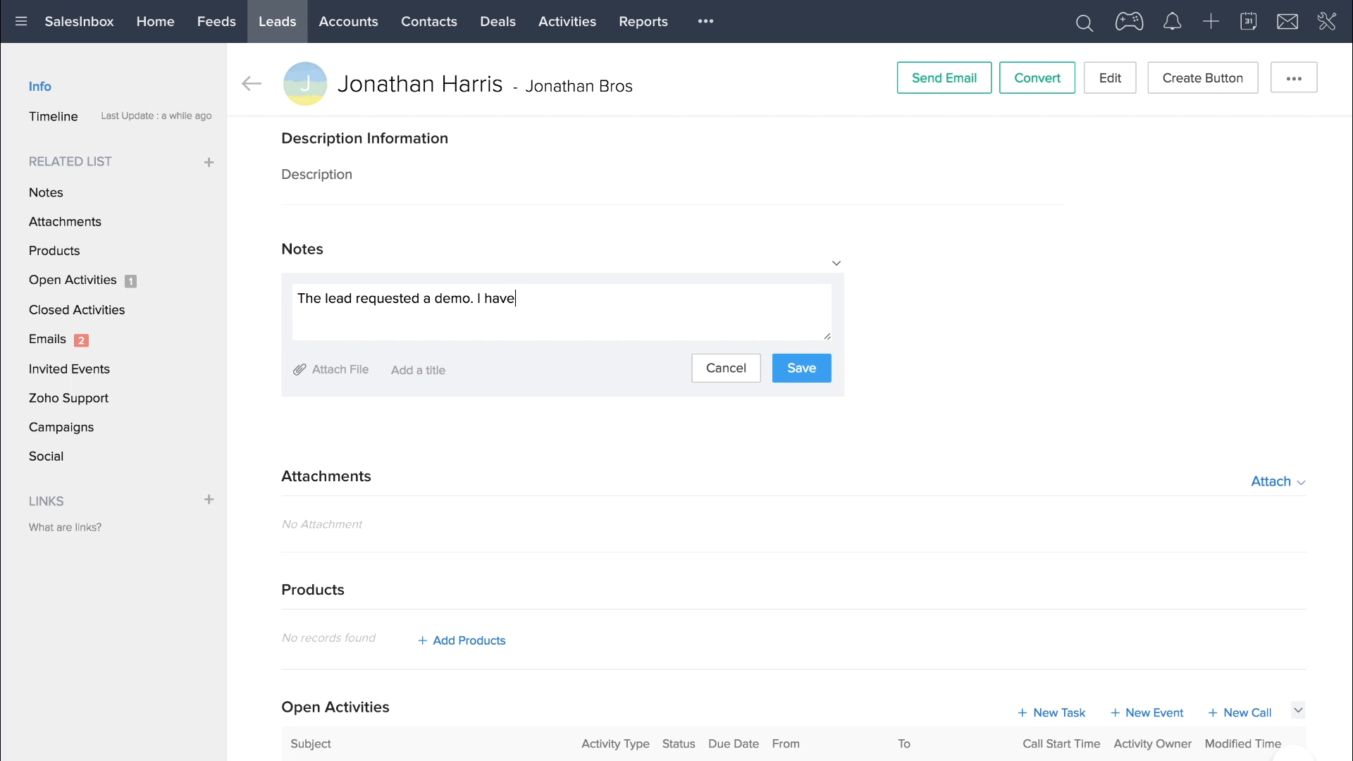
type(" followed up and scheduled it.")
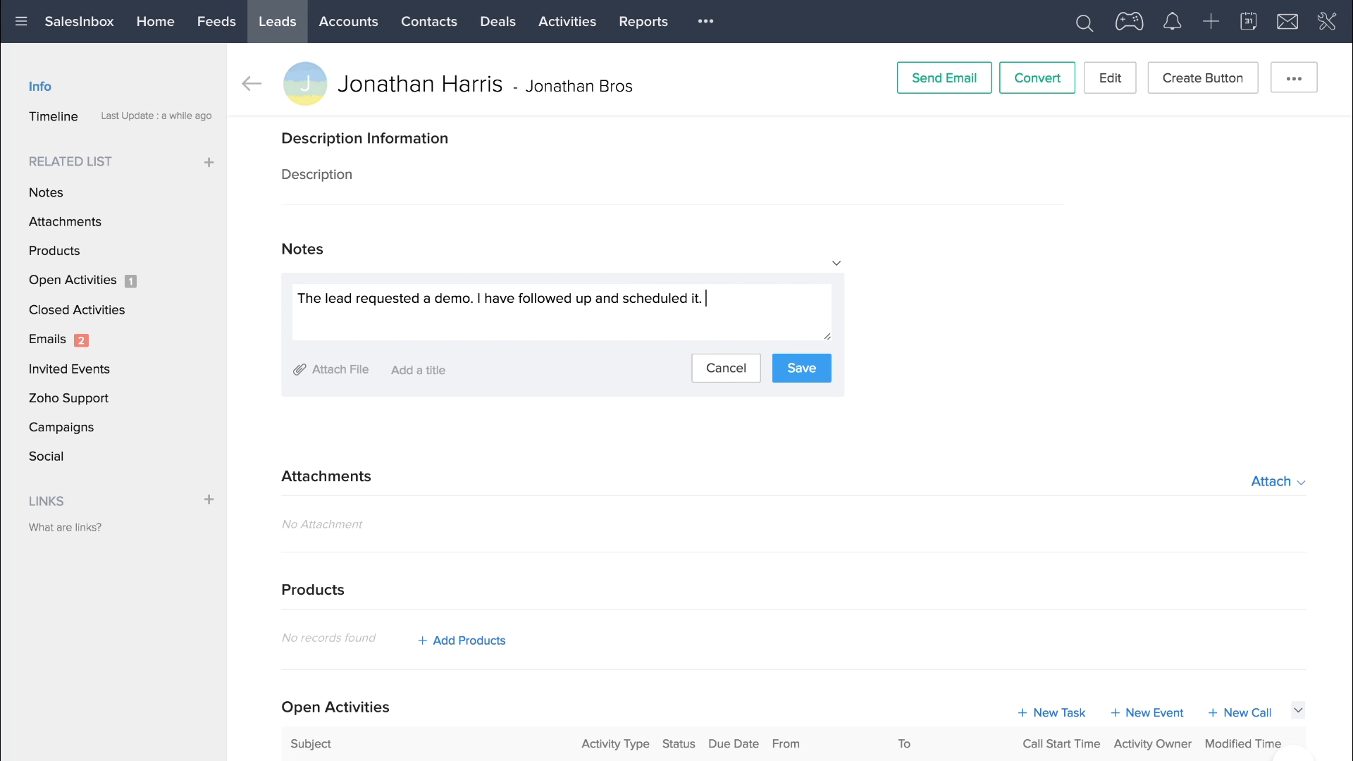
left_click(801, 368)
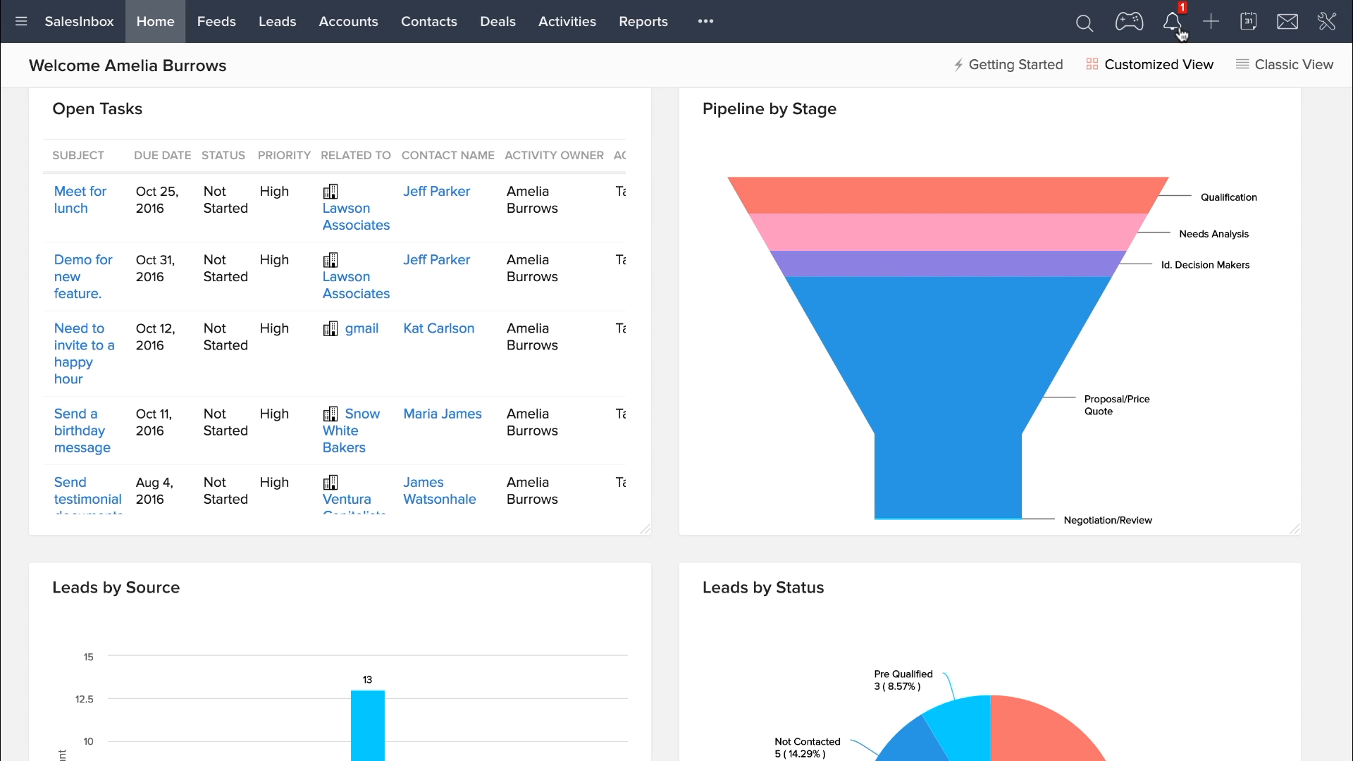
- Read the Jonathan Bros lead's latest Re: Welcome to Zylker email in the SalesSignals notifications and open that lead's record
left_click(1171, 21)
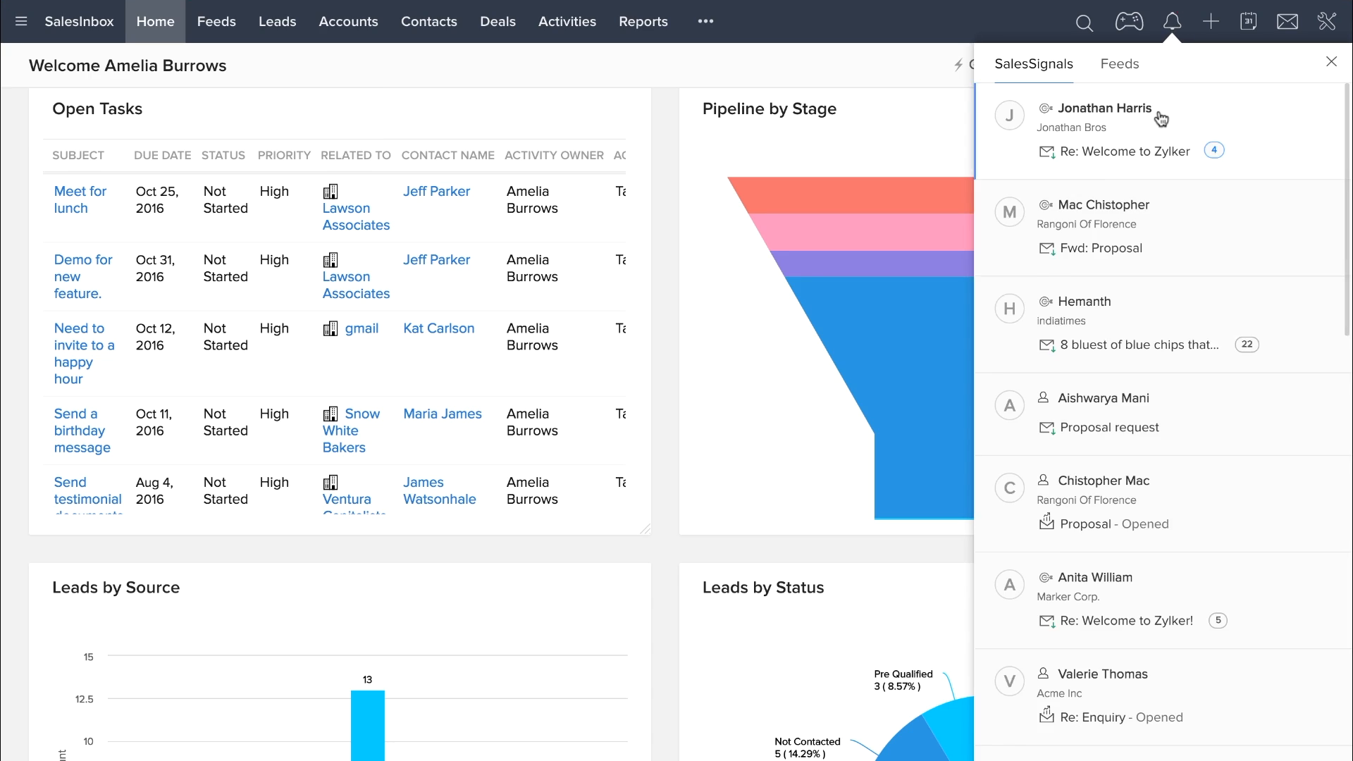
left_click(1162, 118)
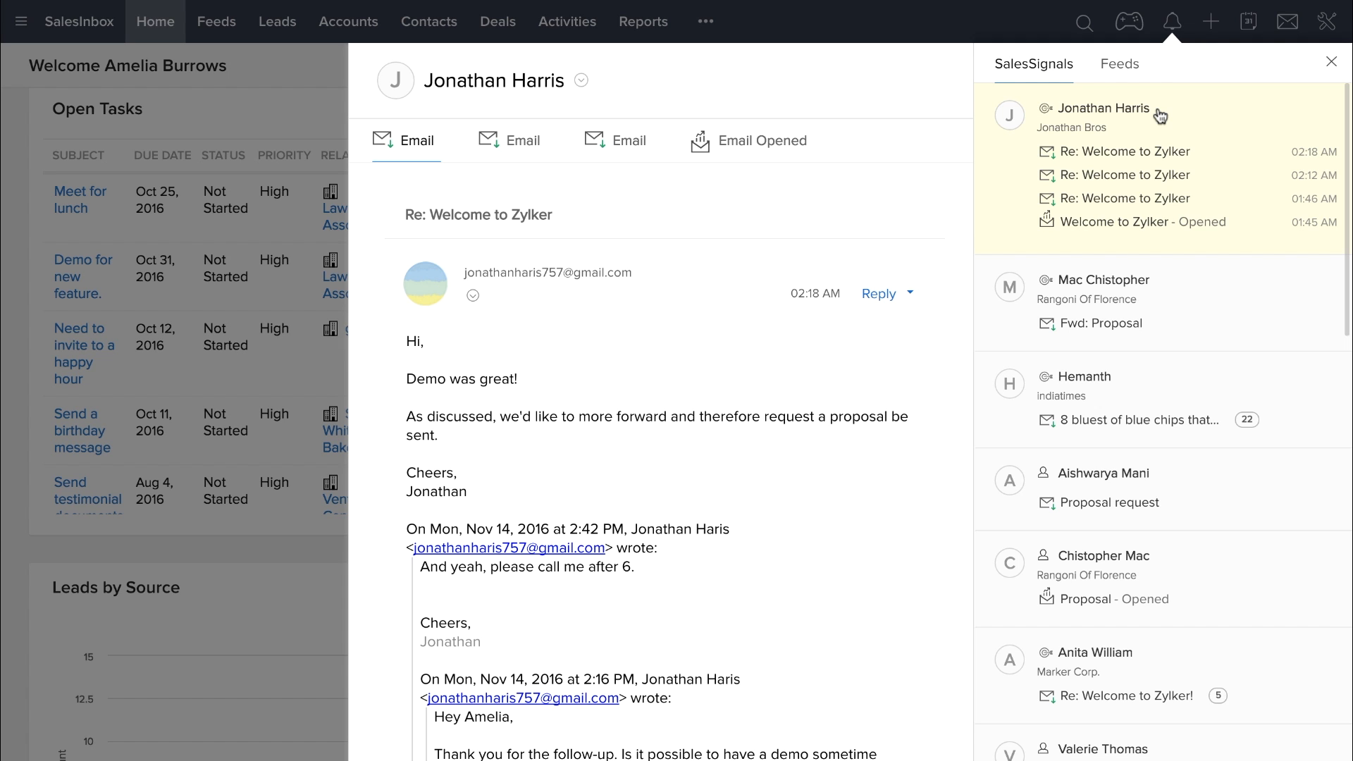
left_click(1090, 112)
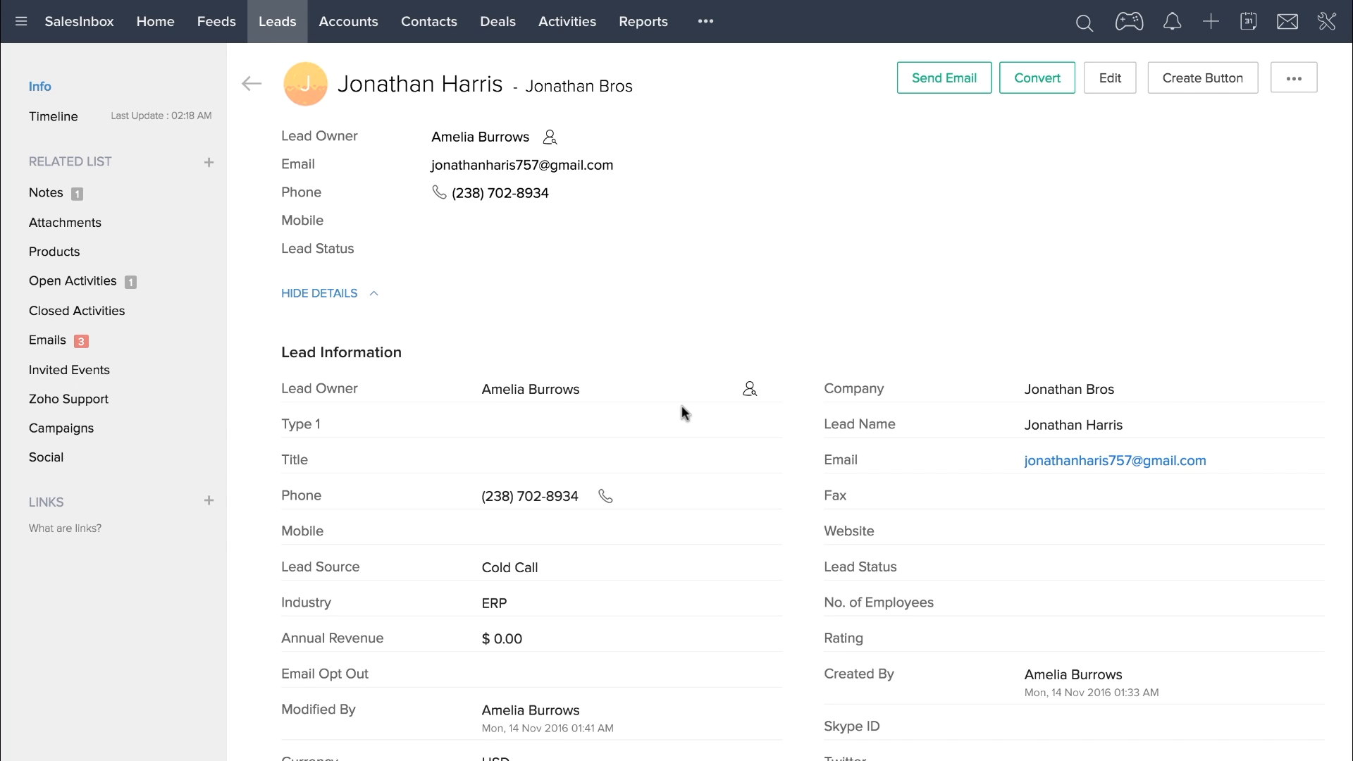
- Start converting the Jonathan Bros lead with a new deal for the account, amount 450000 and closing date 11/18/2016
left_click(1011, 79)
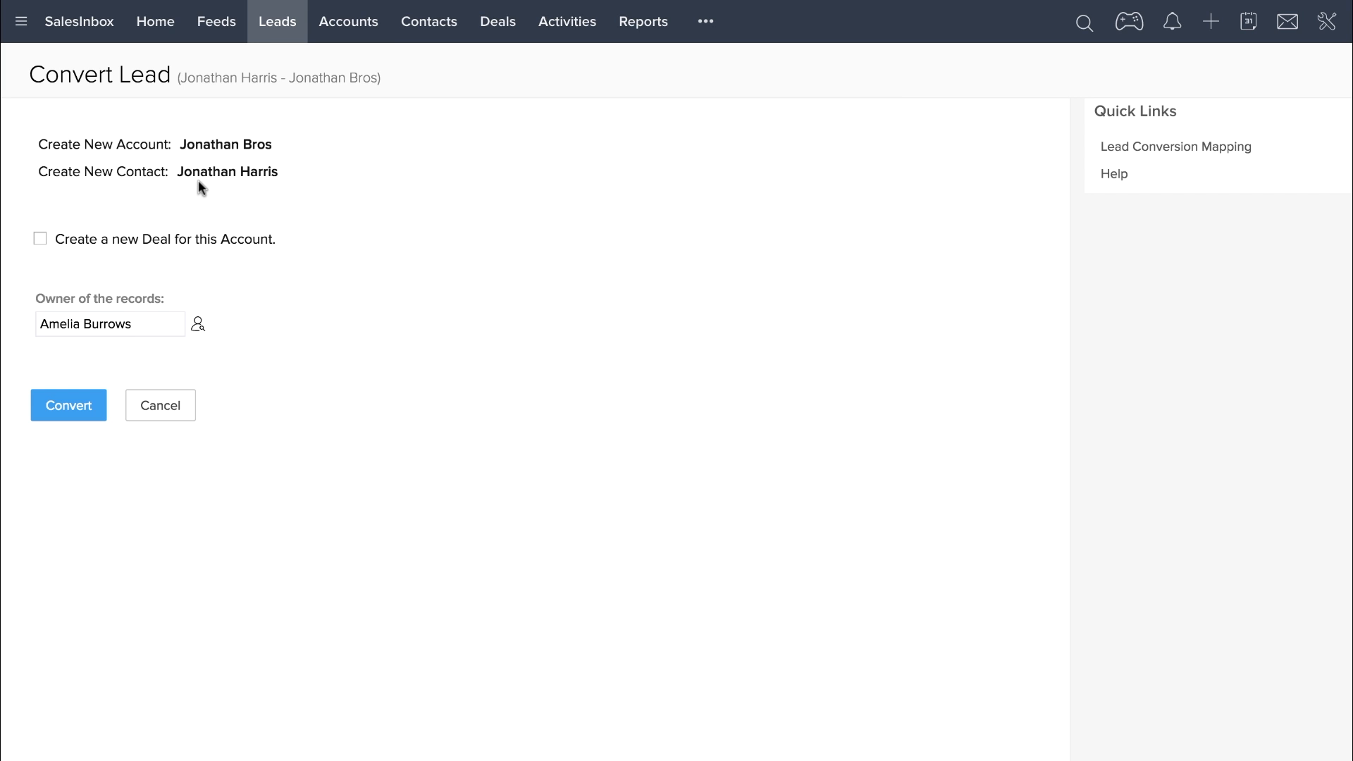
left_click(40, 240)
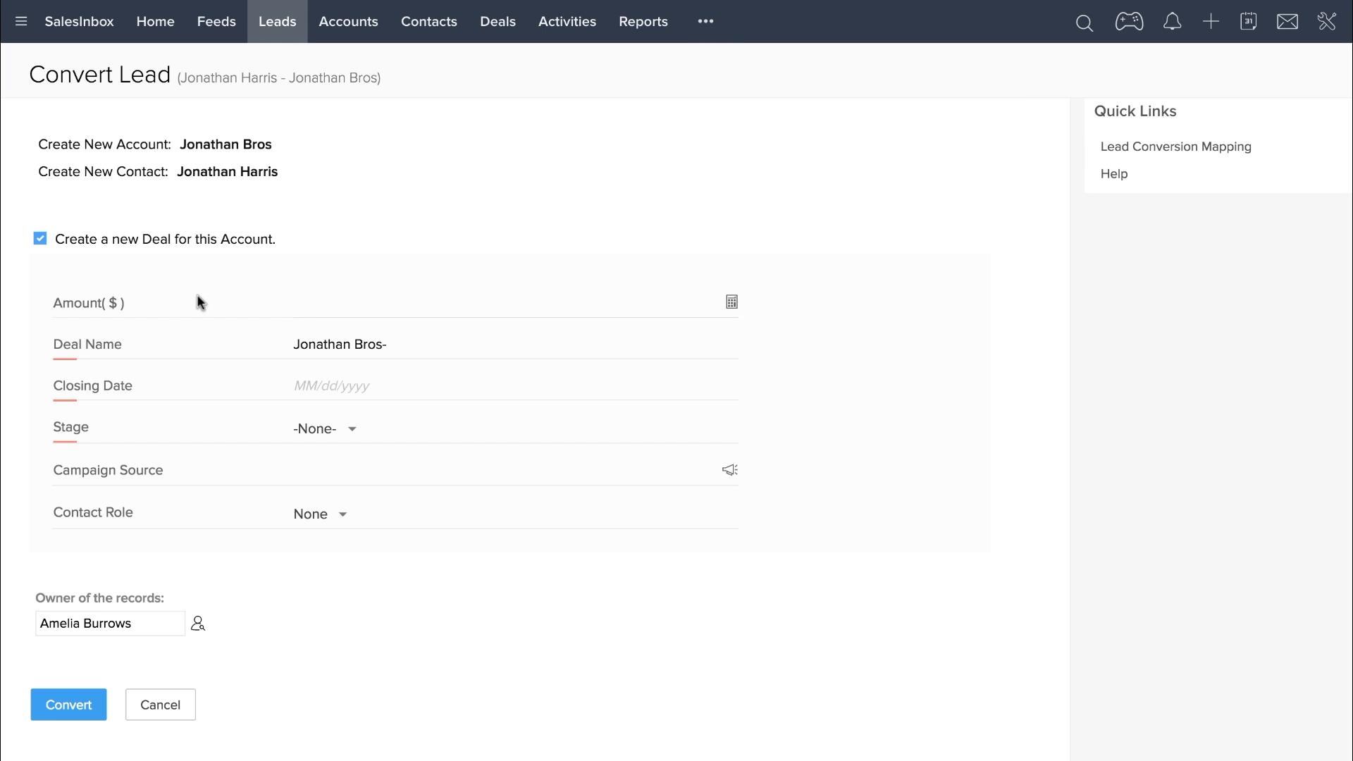
left_click(325, 301)
type("450000")
left_click(318, 382)
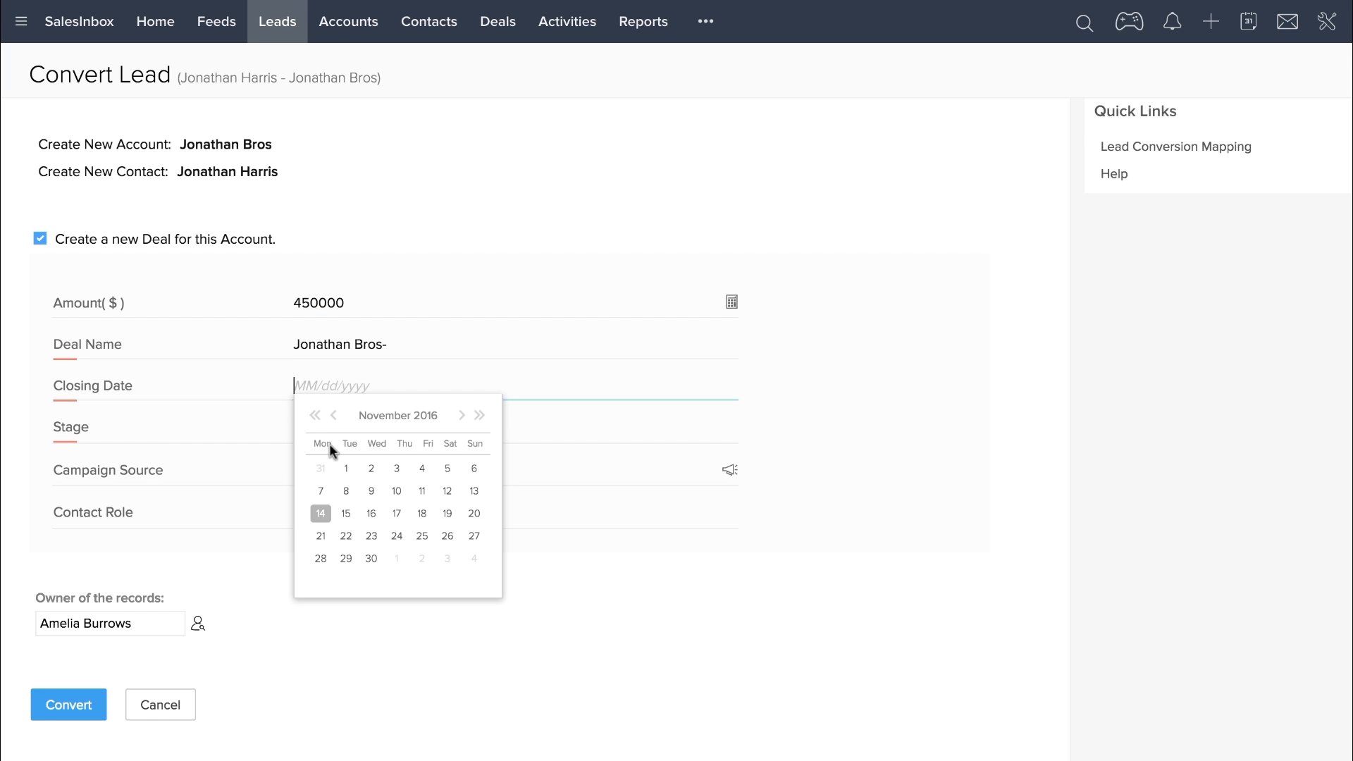
left_click(422, 513)
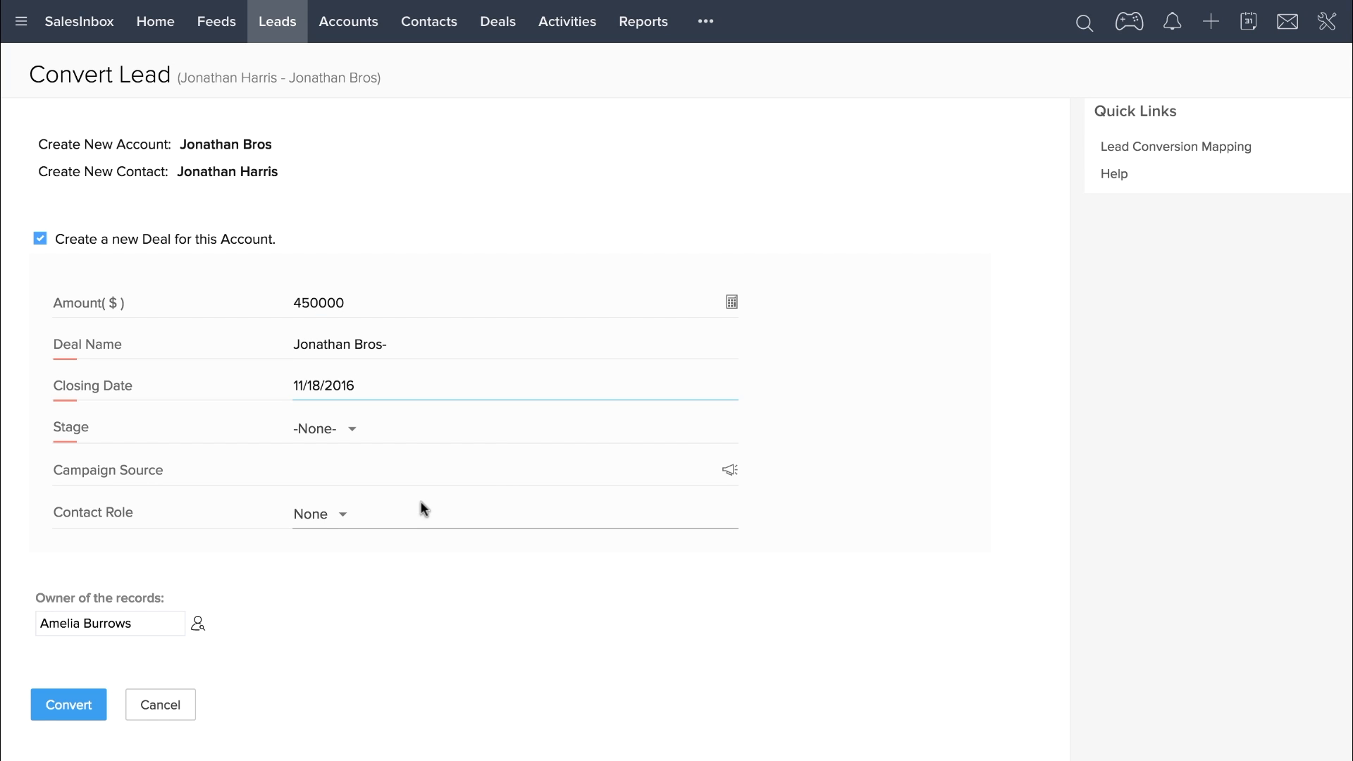
- Set the new deal's stage to Proposal/Price Quote and convert the lead
left_click(355, 434)
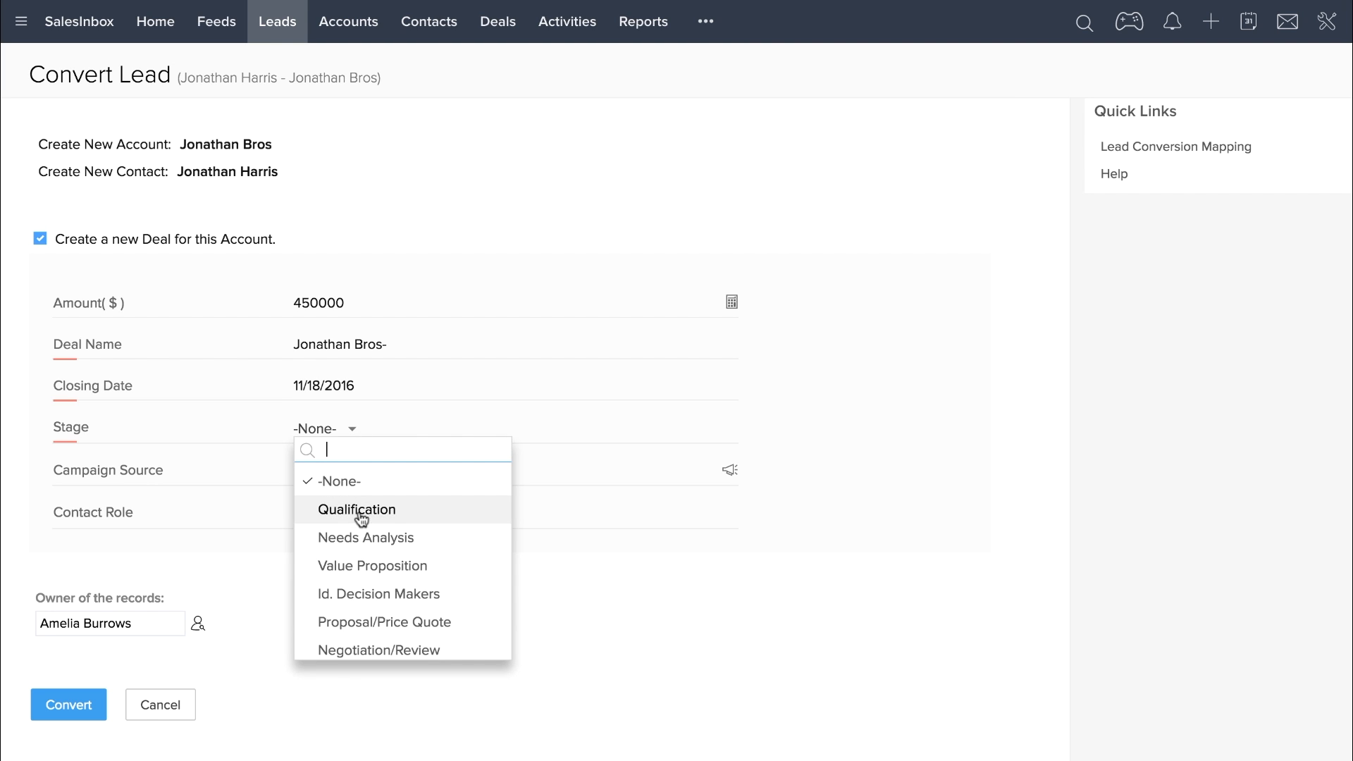
scroll(363, 565, "down", 2)
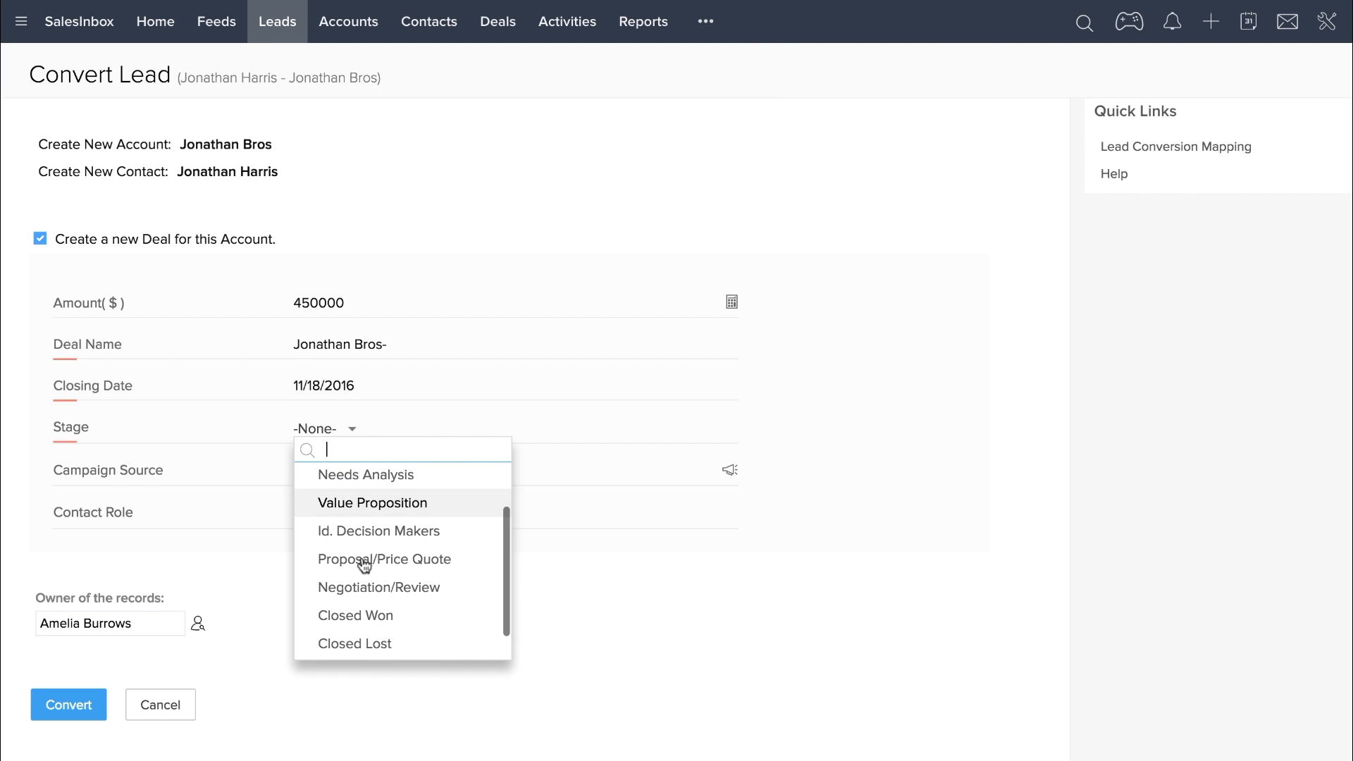
left_click(362, 546)
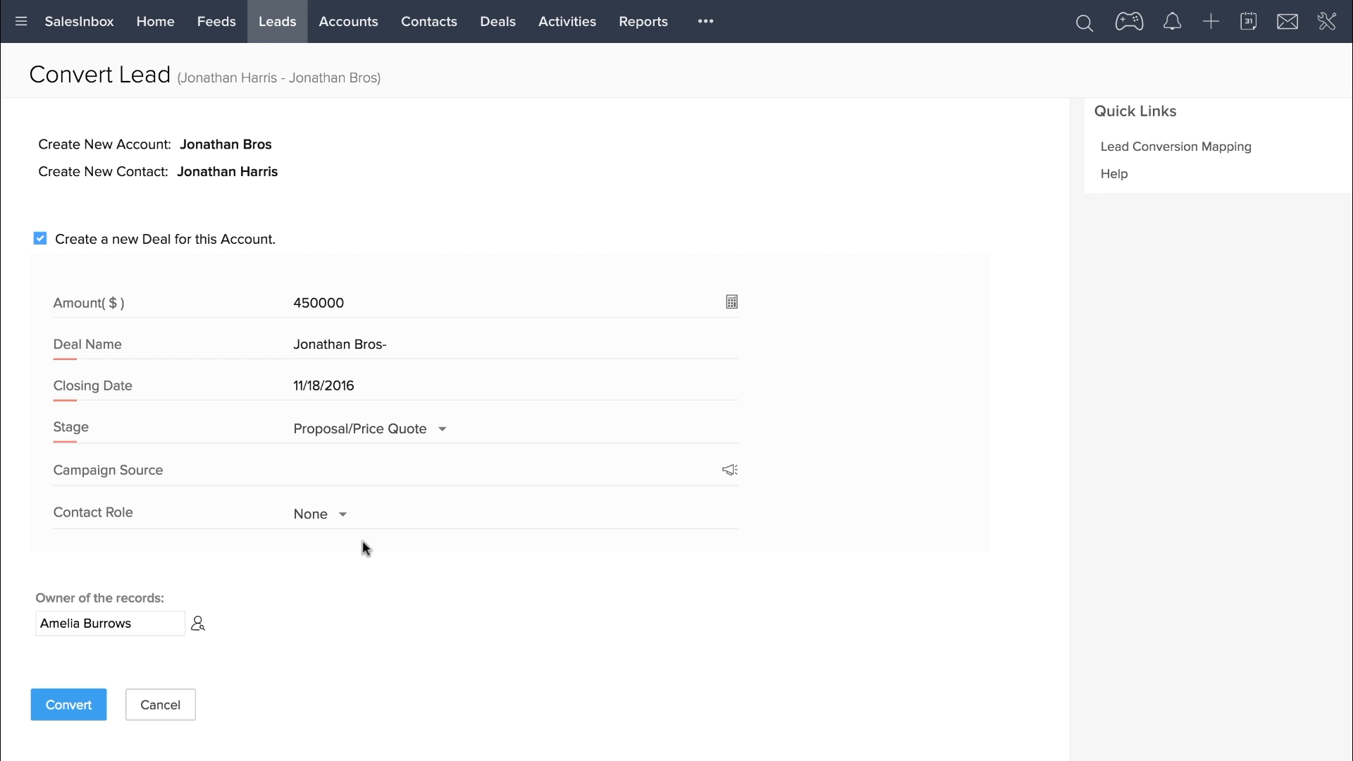
left_click(60, 708)
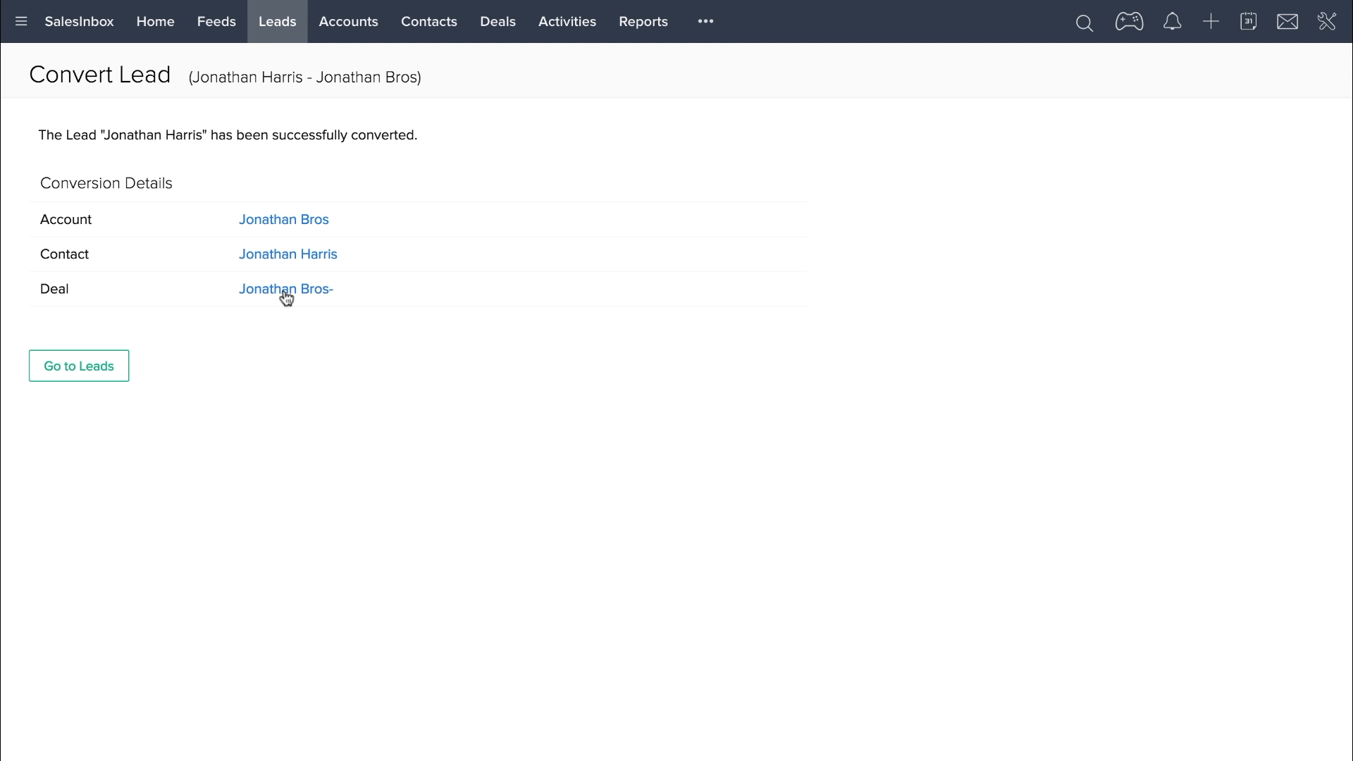
- Open the converted Jonathan Bros account, go to its contact and start an email with the subject Proposal
left_click(295, 226)
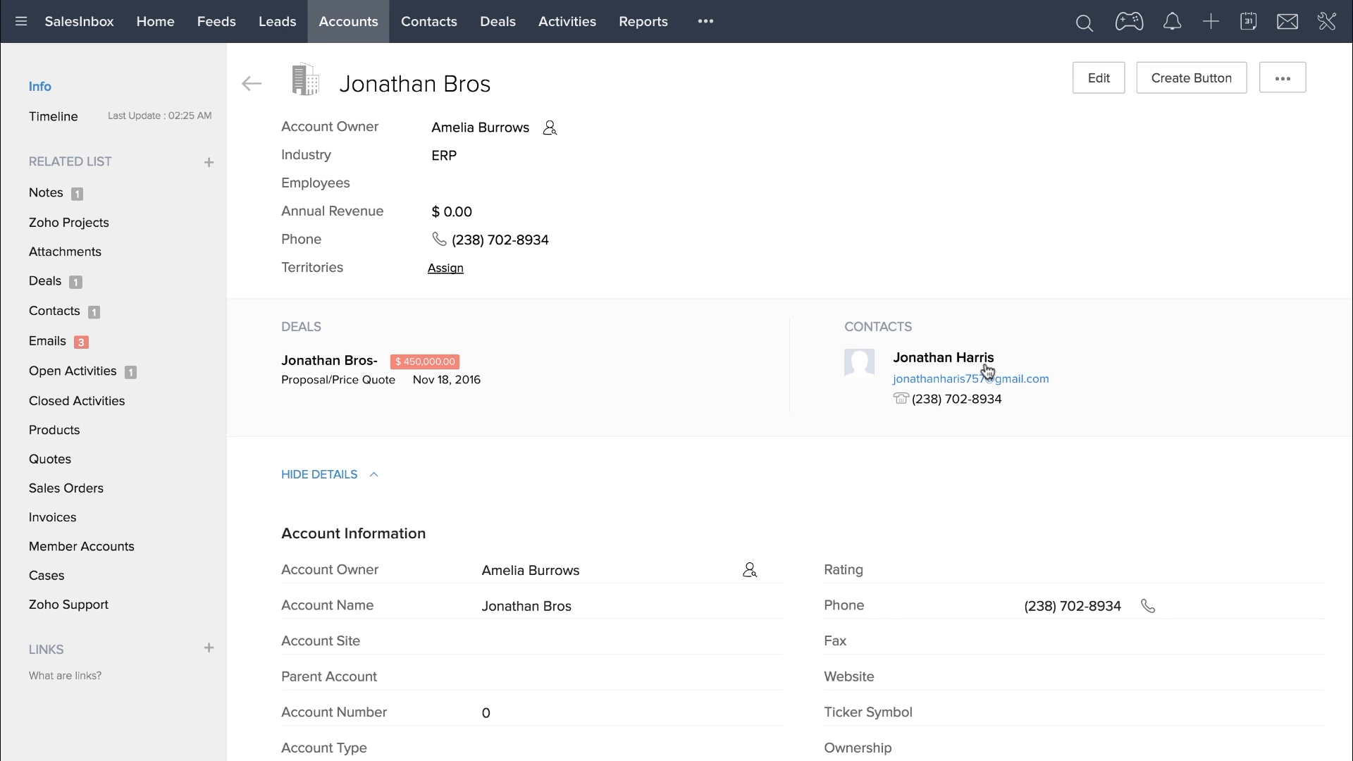
left_click(939, 358)
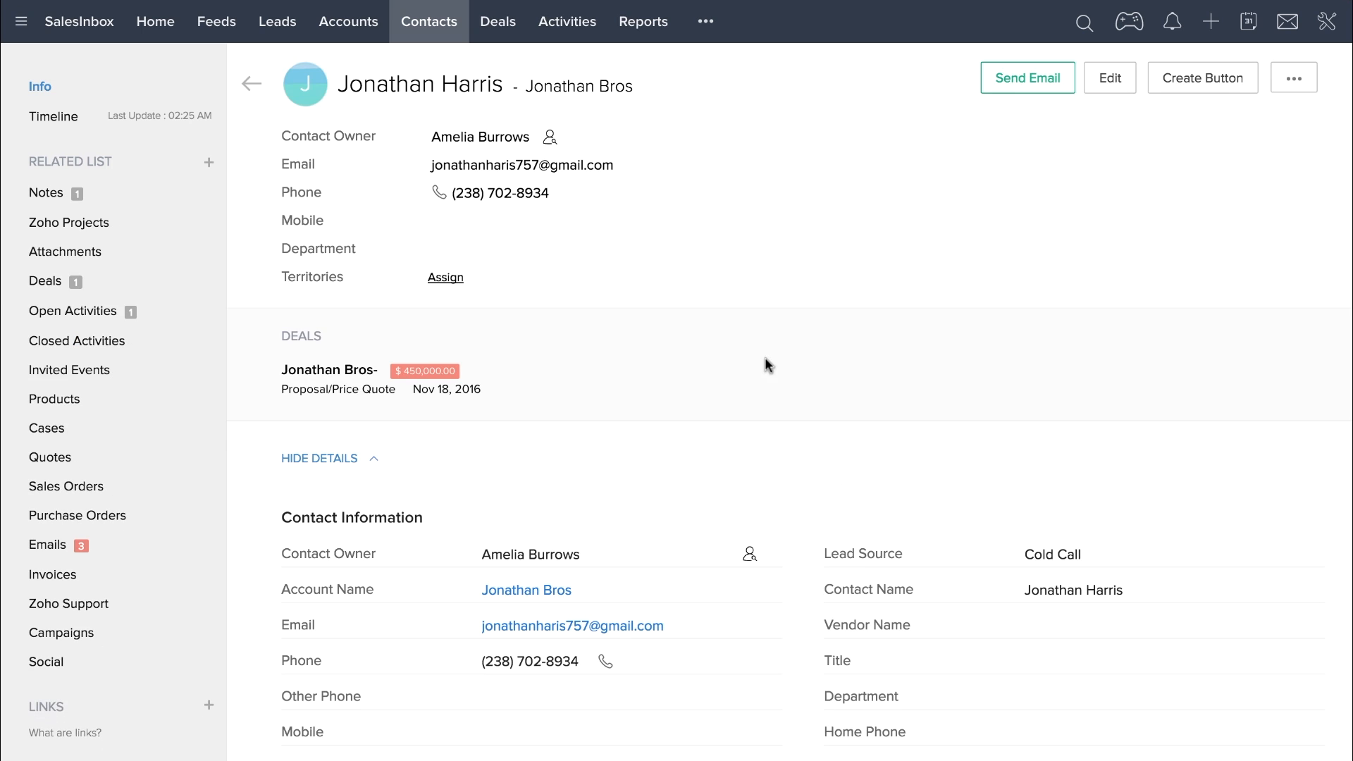
left_click(1000, 88)
left_click(302, 138)
type("Proposal")
- Write the email body as "Hi," followed by a blank line and "Attached is the requested proposal."
left_click(218, 151)
left_click(131, 157)
type("Hi,")
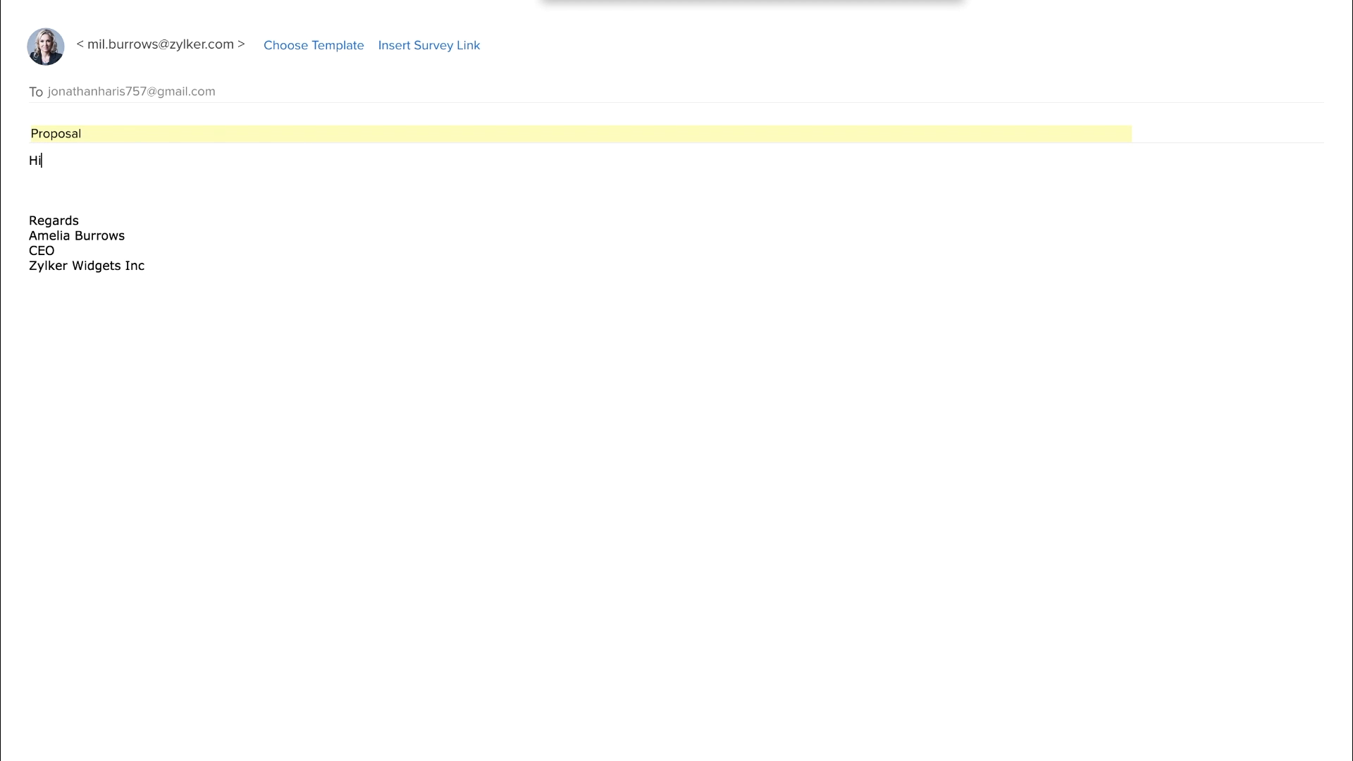
key("Return")
key("Return")
type("Attached is the requested pro")
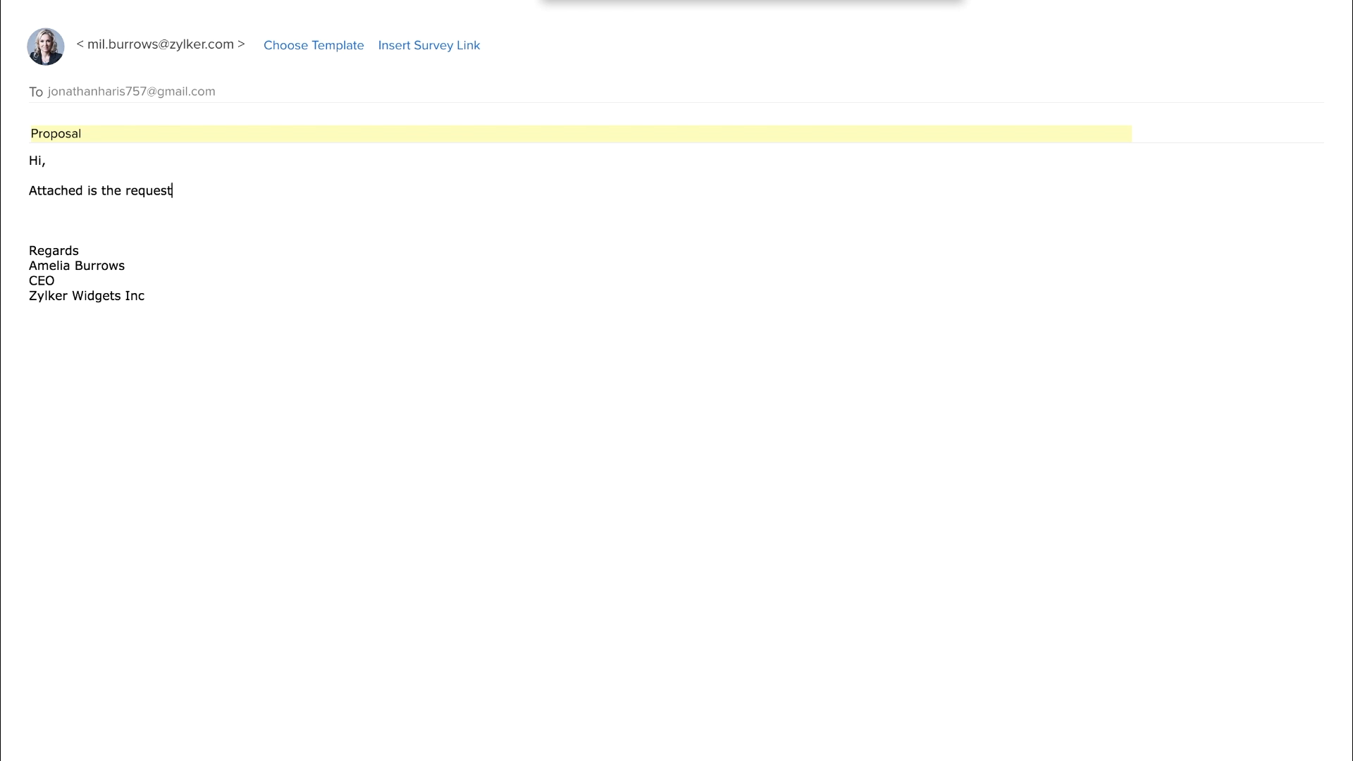
type("posal.")
- Attach Zylker_Proposal.pdf from the computer's Documents folder and send the email
left_click(117, 718)
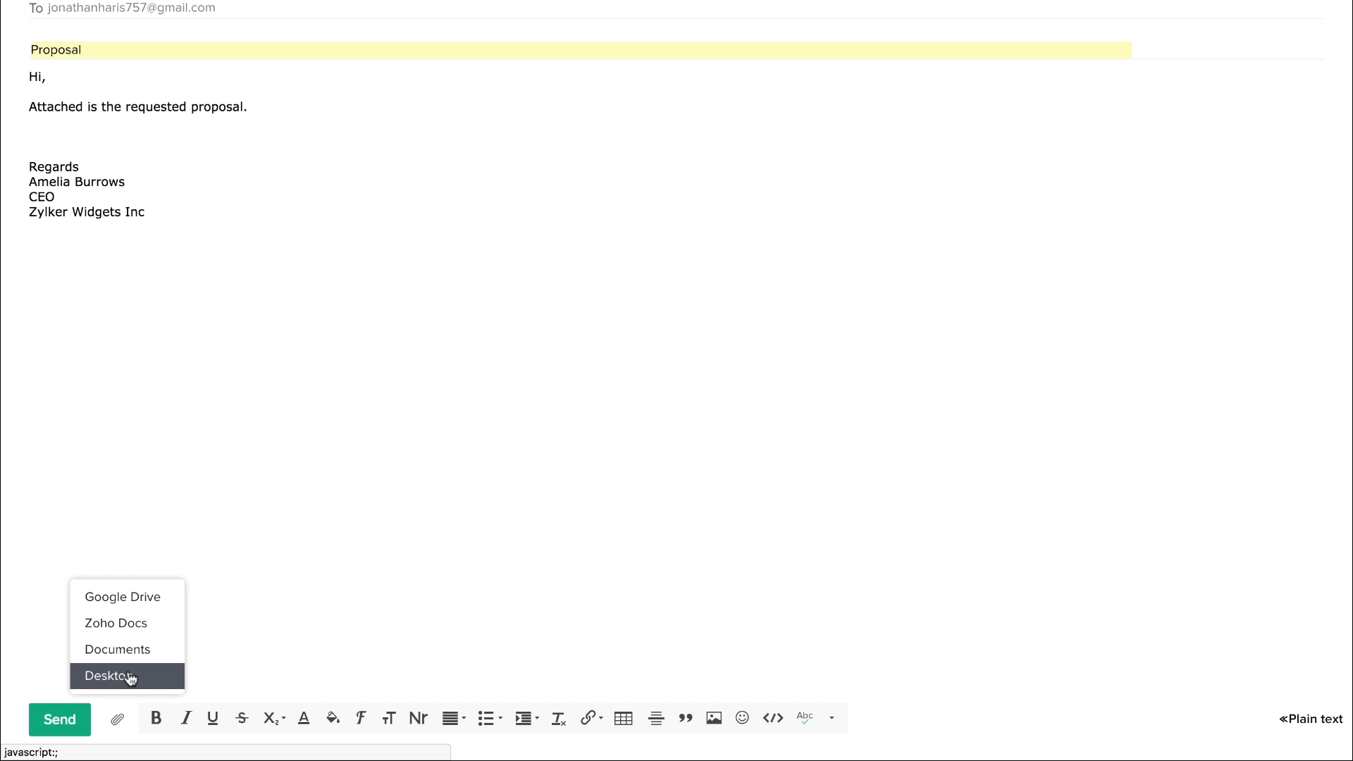
left_click(130, 676)
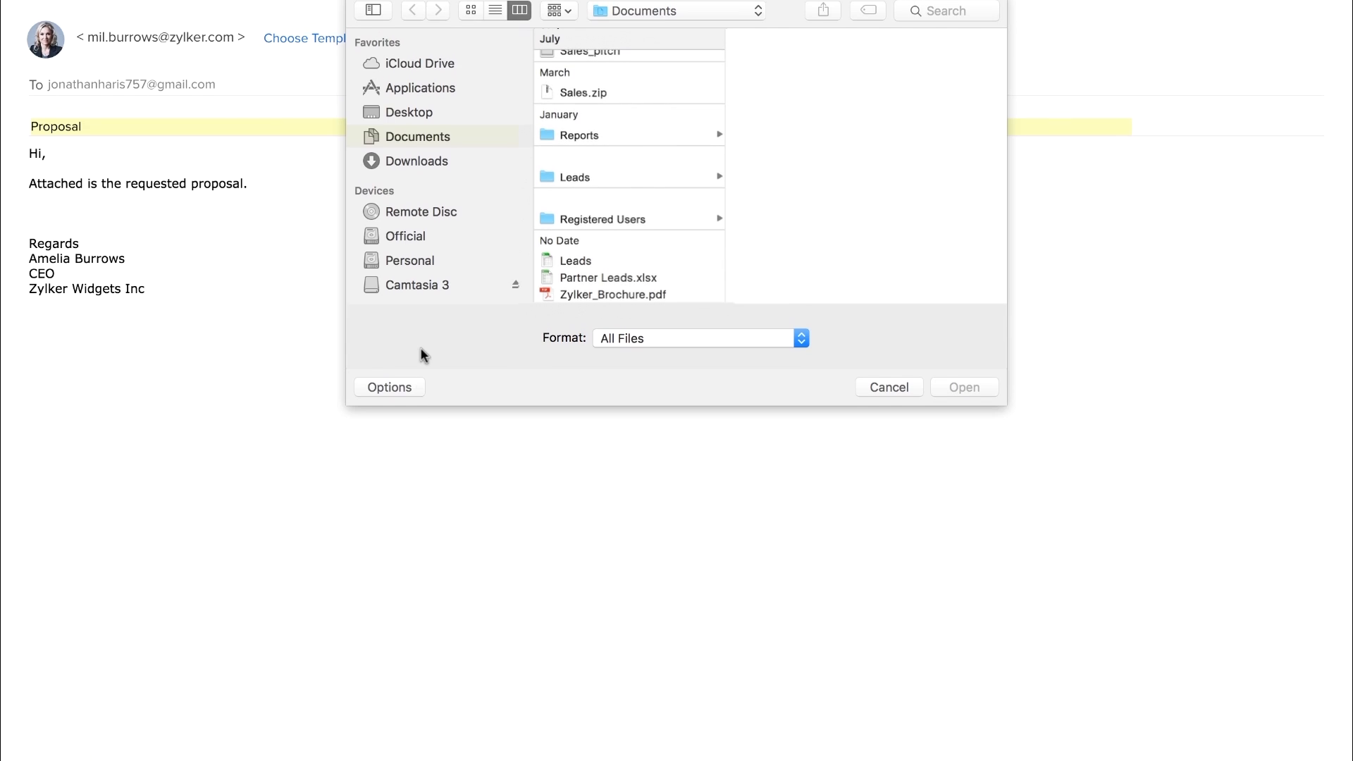
left_click(613, 302)
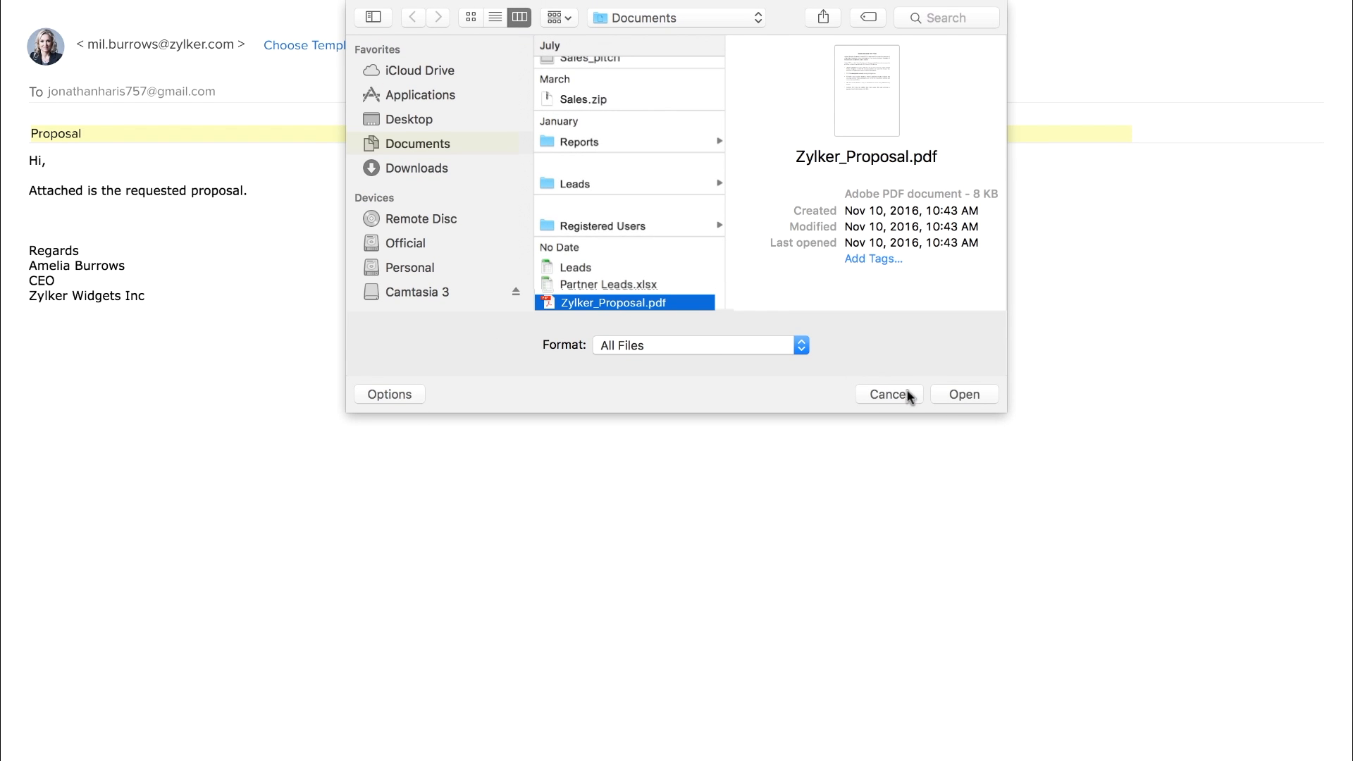
left_click(949, 393)
left_click(59, 726)
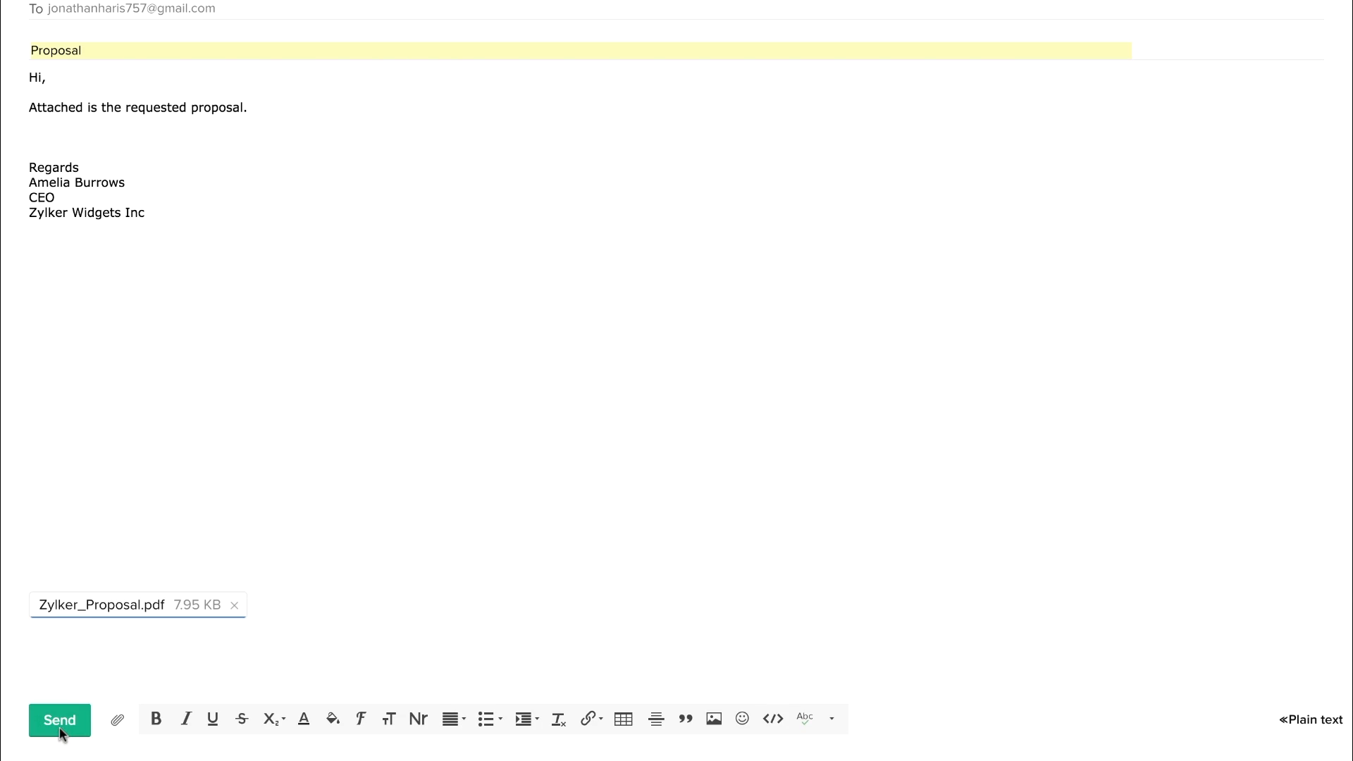
- Use the filter of the contact's Emails section, then read and close the Re: Proposal reply
scroll(701, 425, "down", 10)
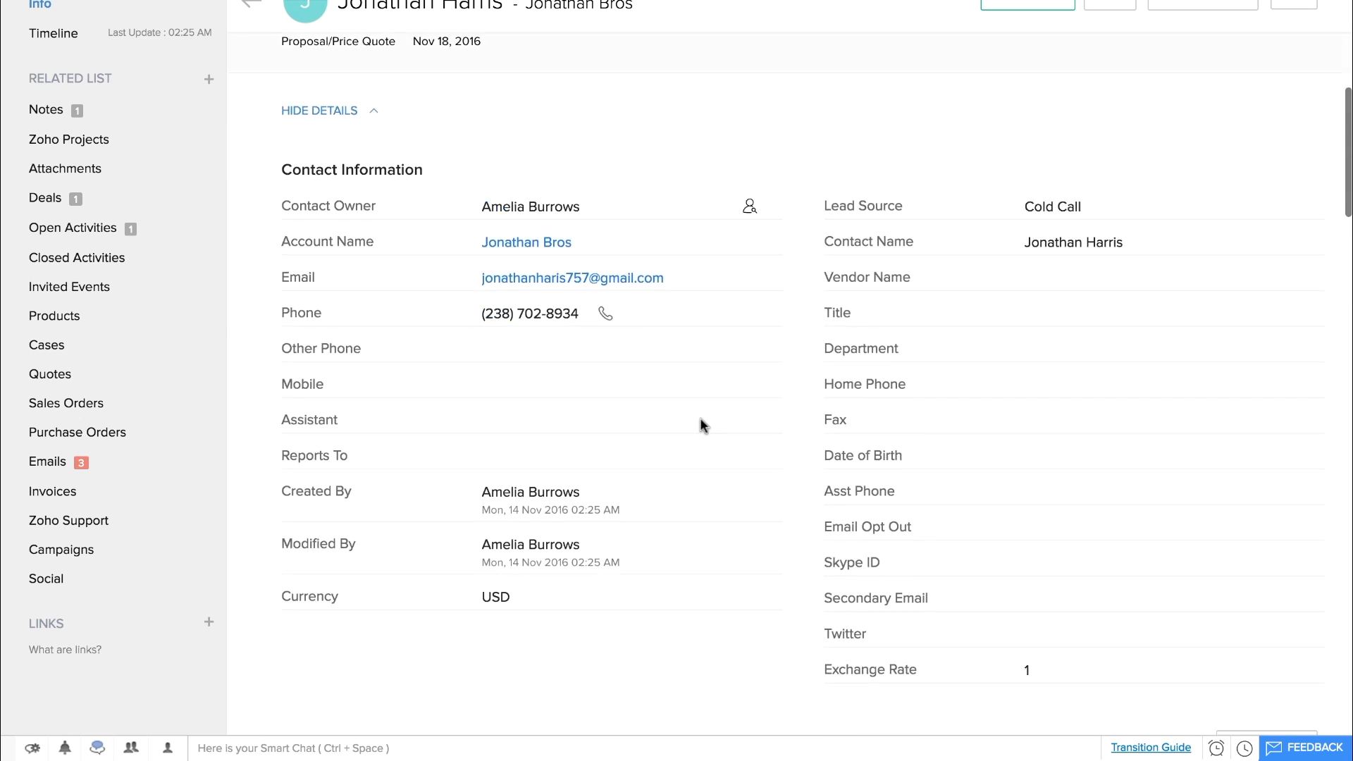
scroll(701, 425, "down", 15)
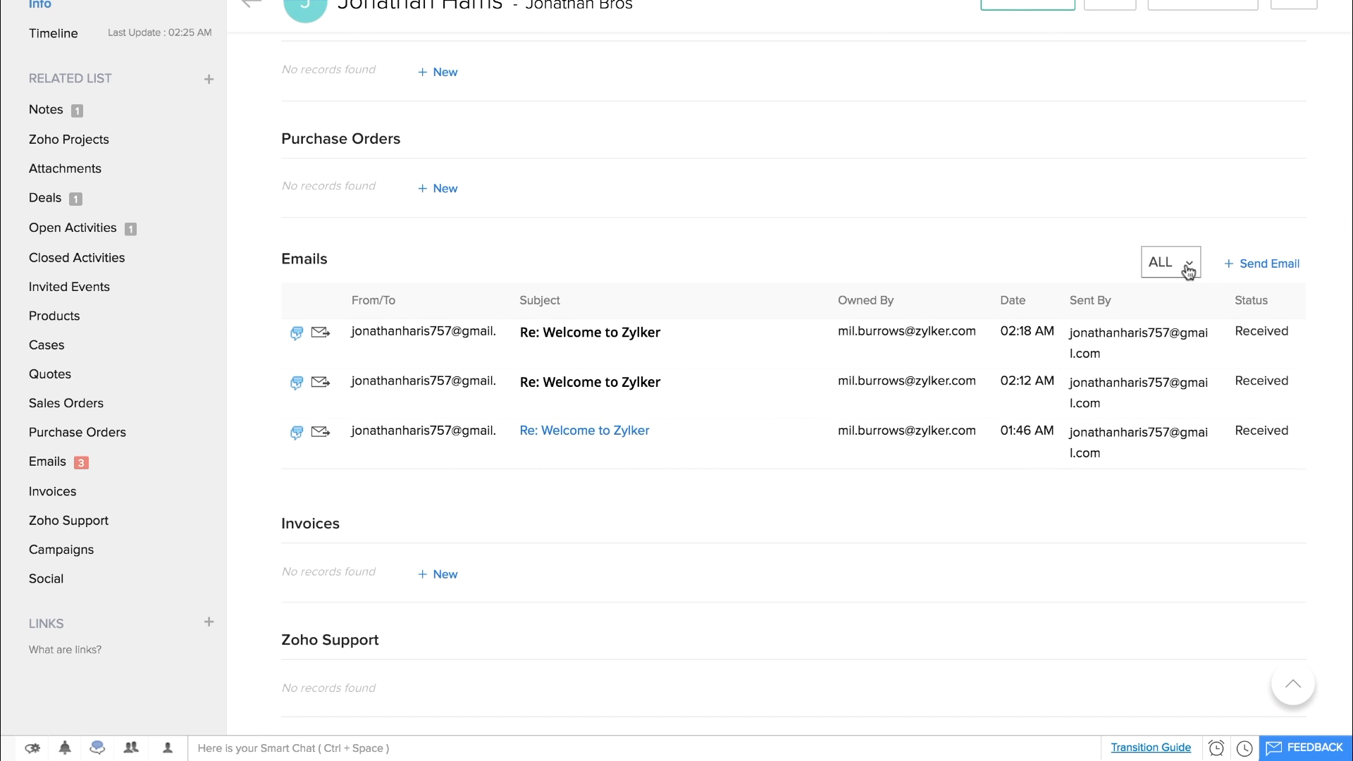
left_click(1188, 267)
left_click(1193, 295)
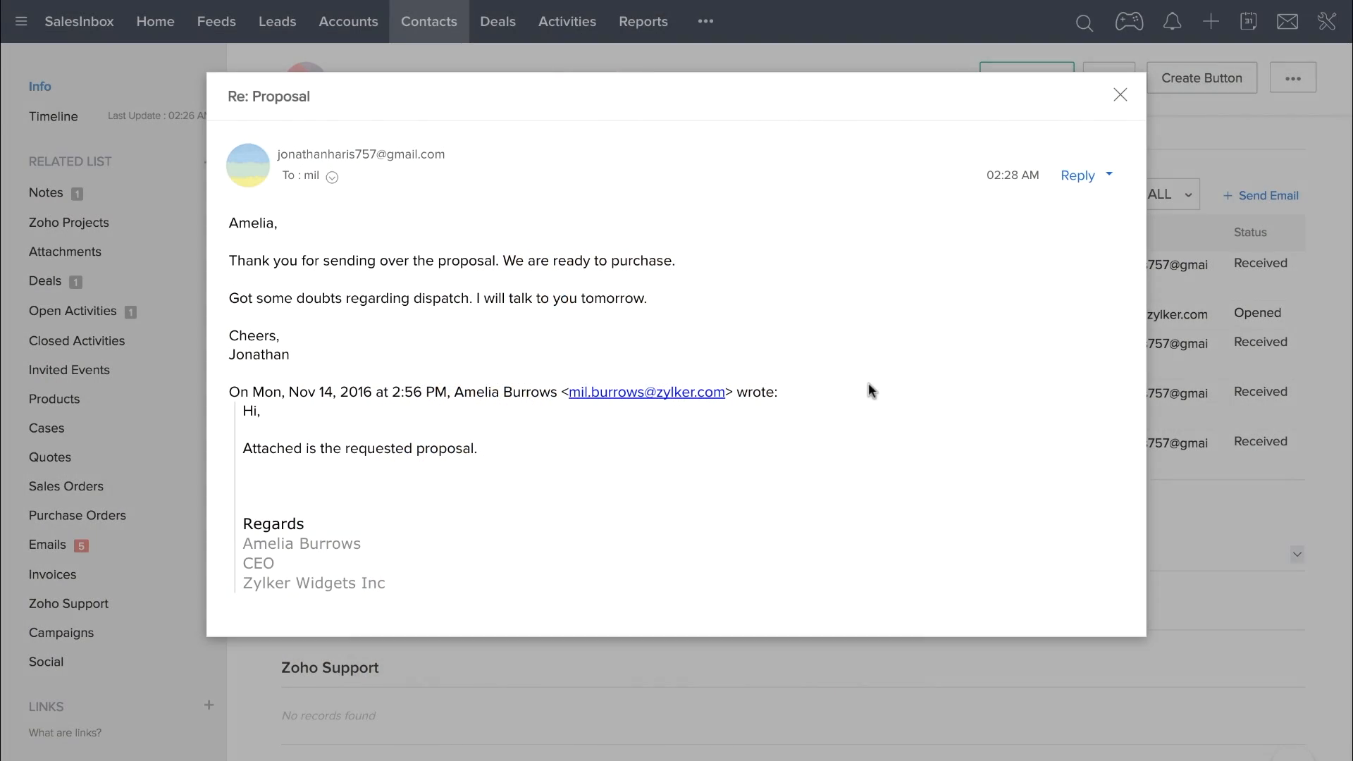
left_click(1120, 95)
scroll(759, 243, "down", 1)
scroll(759, 247, "up", 7)
scroll(759, 244, "up", 10)
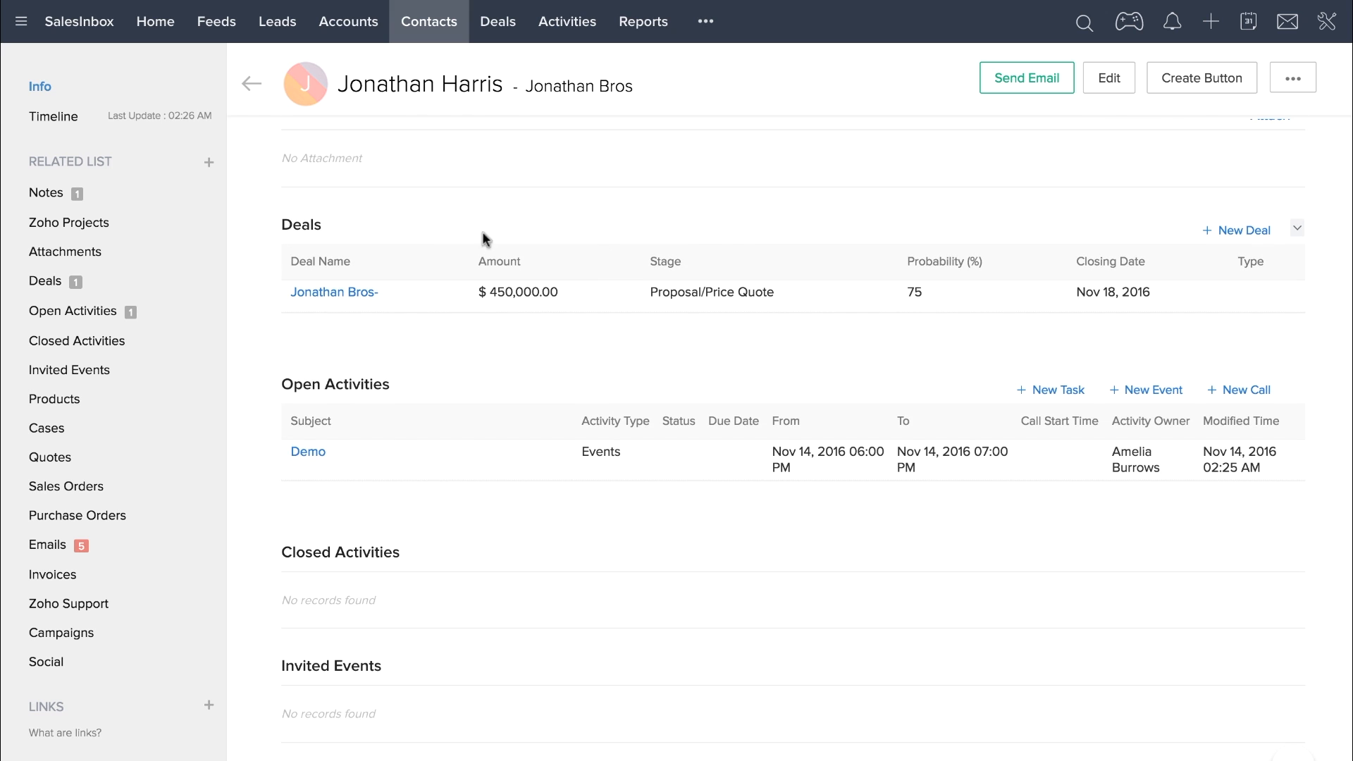
left_click(347, 299)
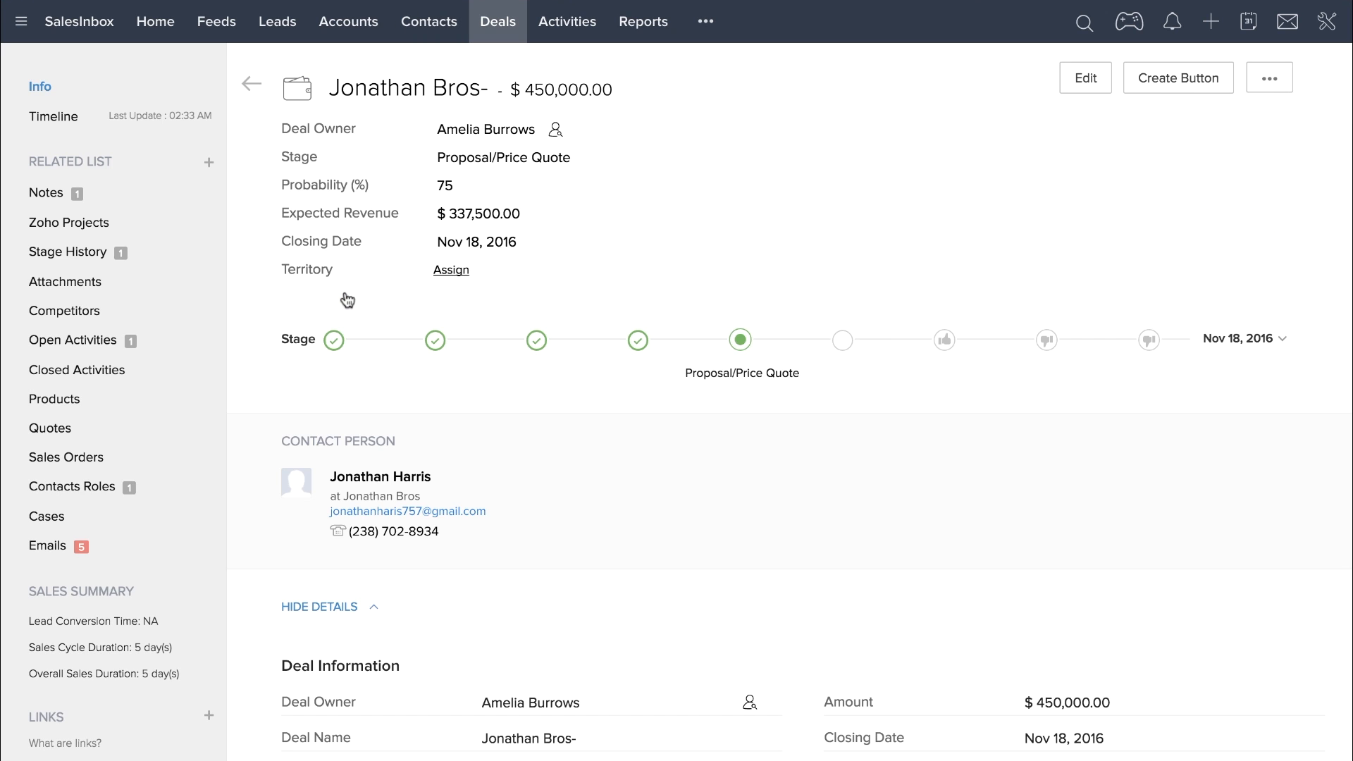
left_click(598, 161)
scroll(552, 350, "down", 3)
left_click(546, 324)
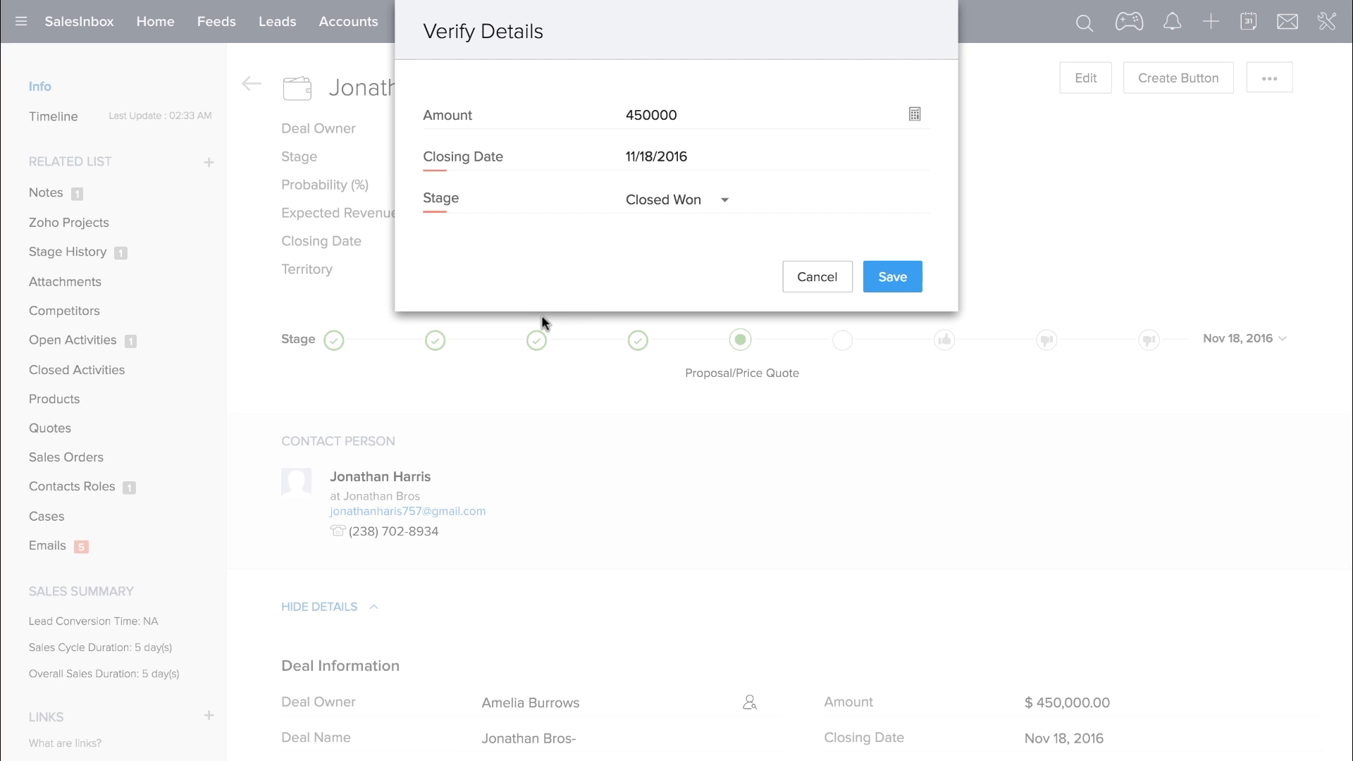
left_click(889, 280)
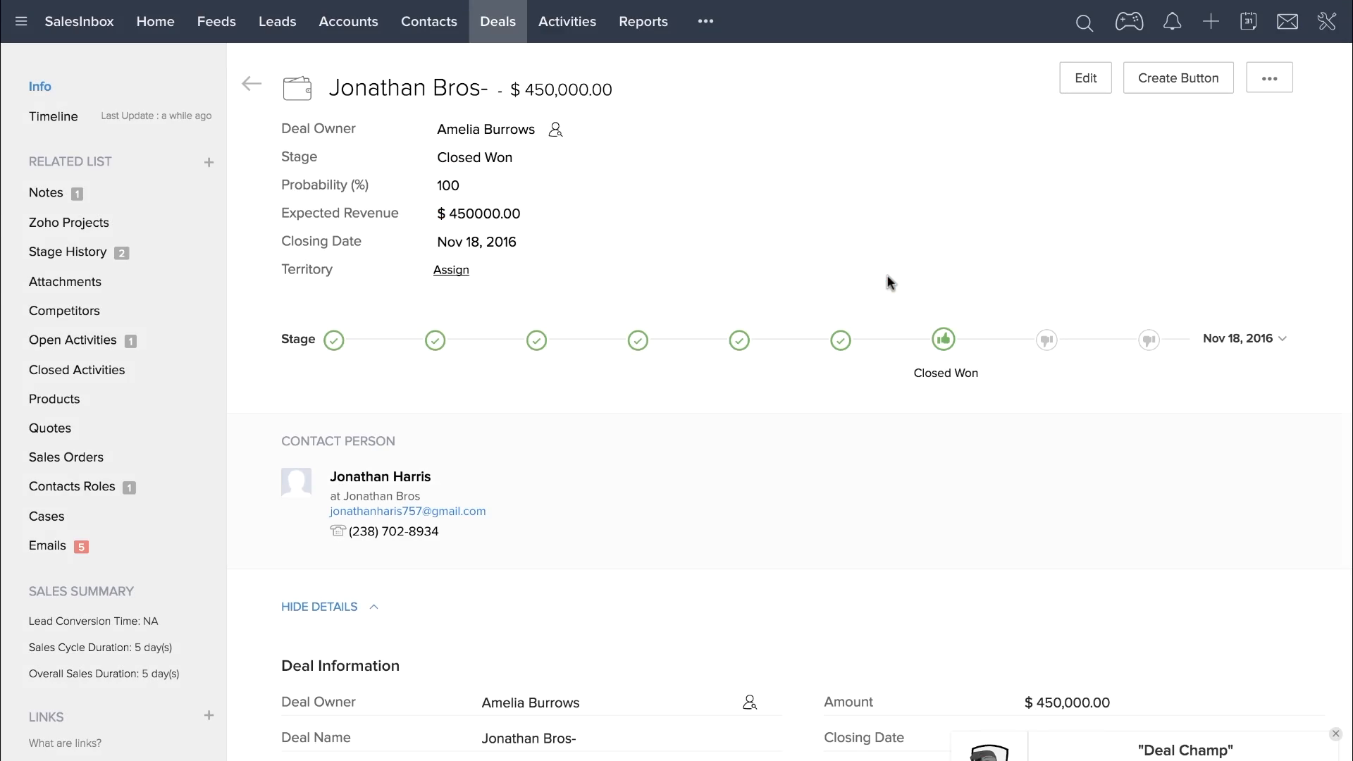